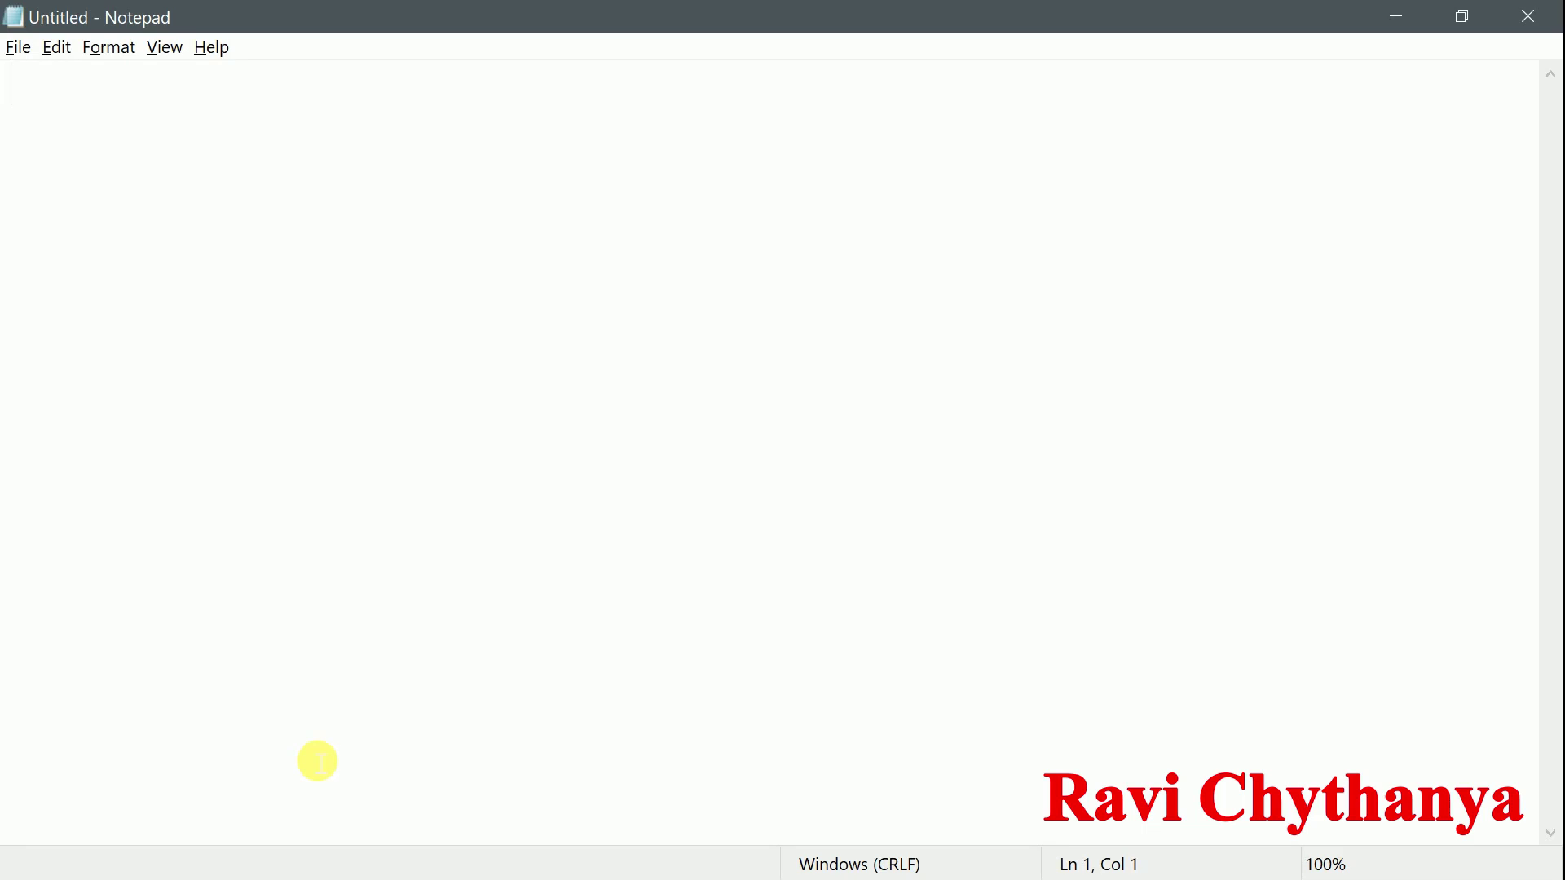
Write the first line "How to install Java on Windows OS" and begin a second line with "how to s"
text(Hwo)
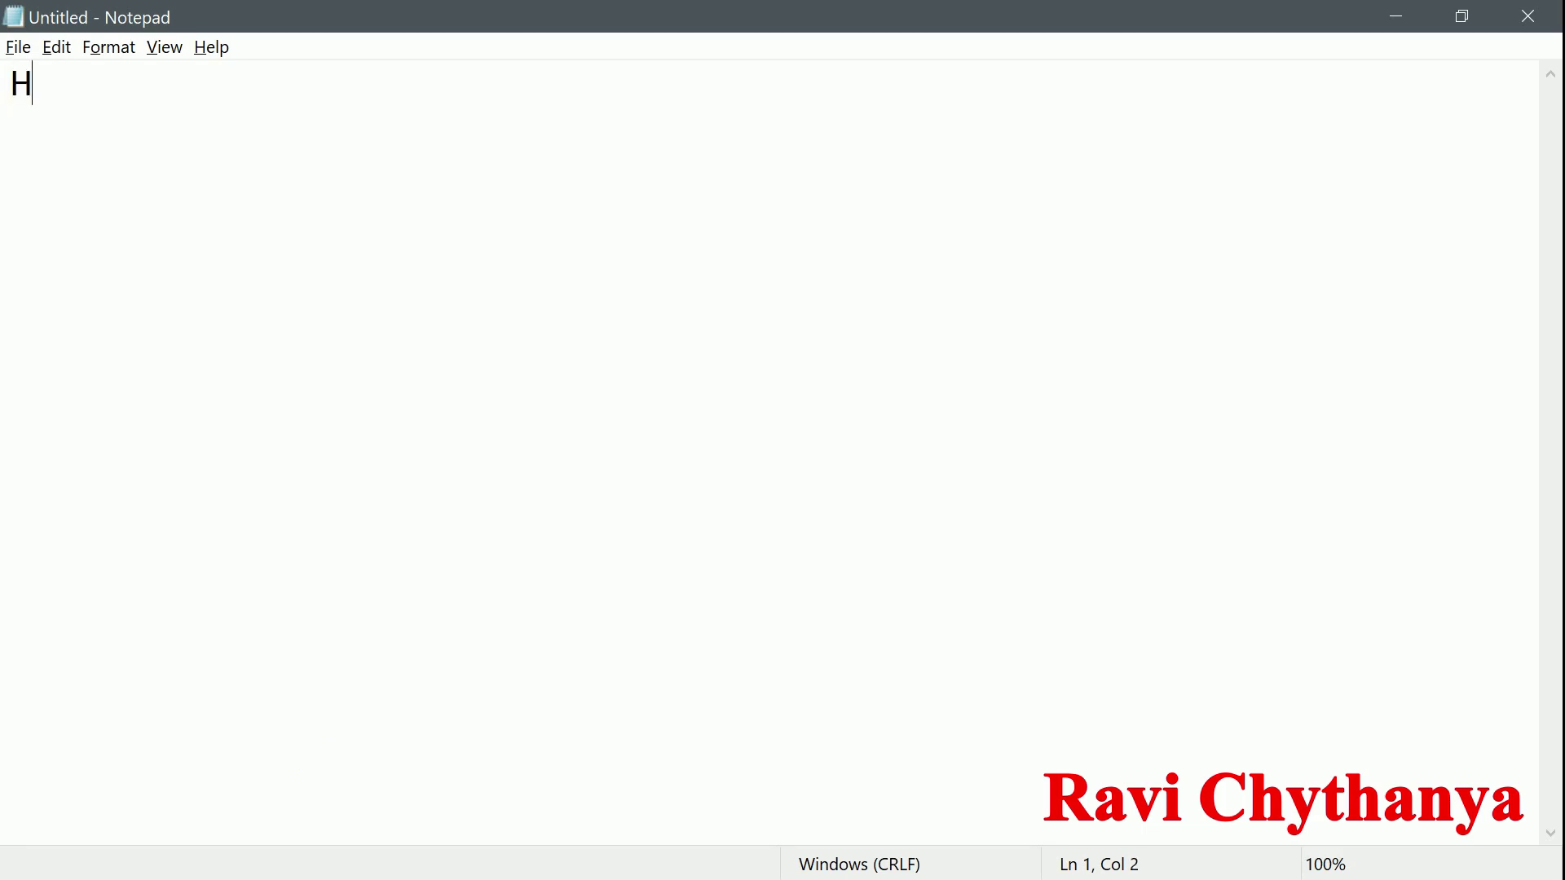
key(BackSpace)
key(BackSpace)
text(ow to install )
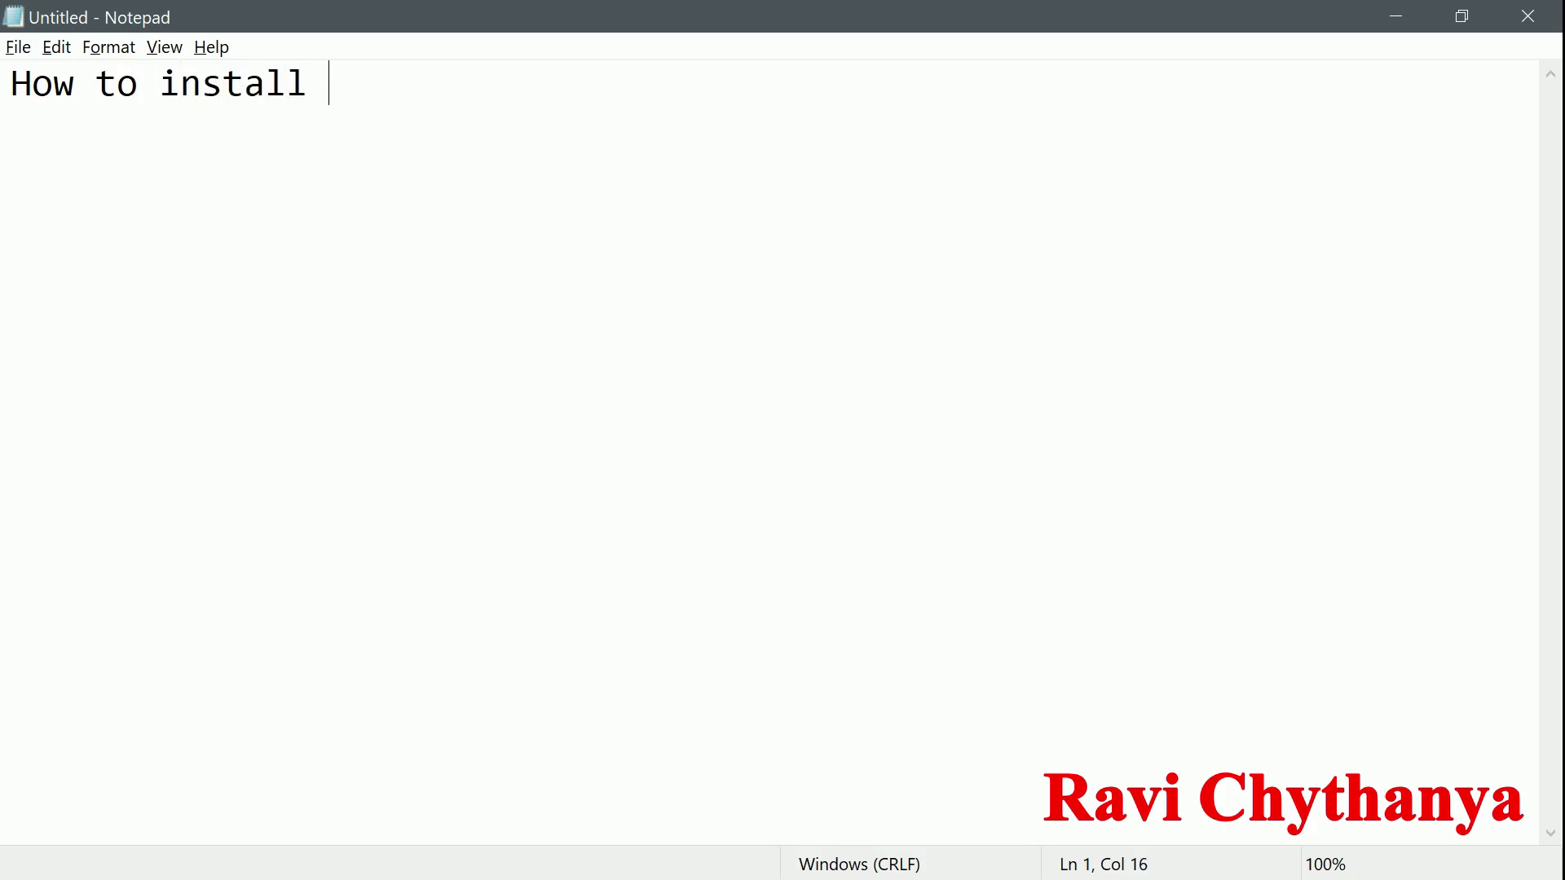
text(Java on )
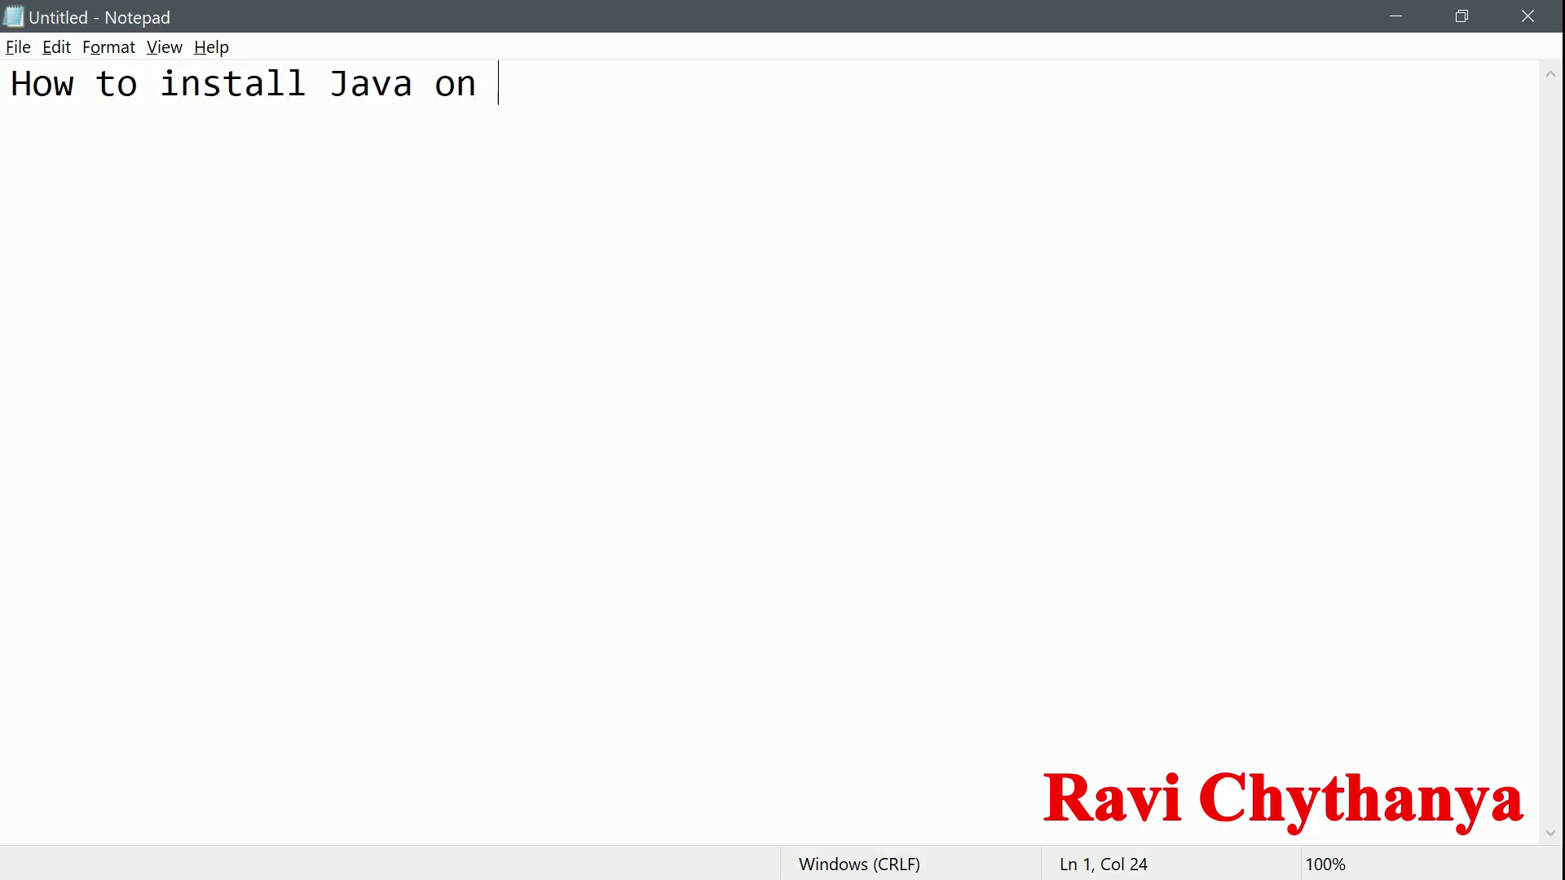
text(Windows )
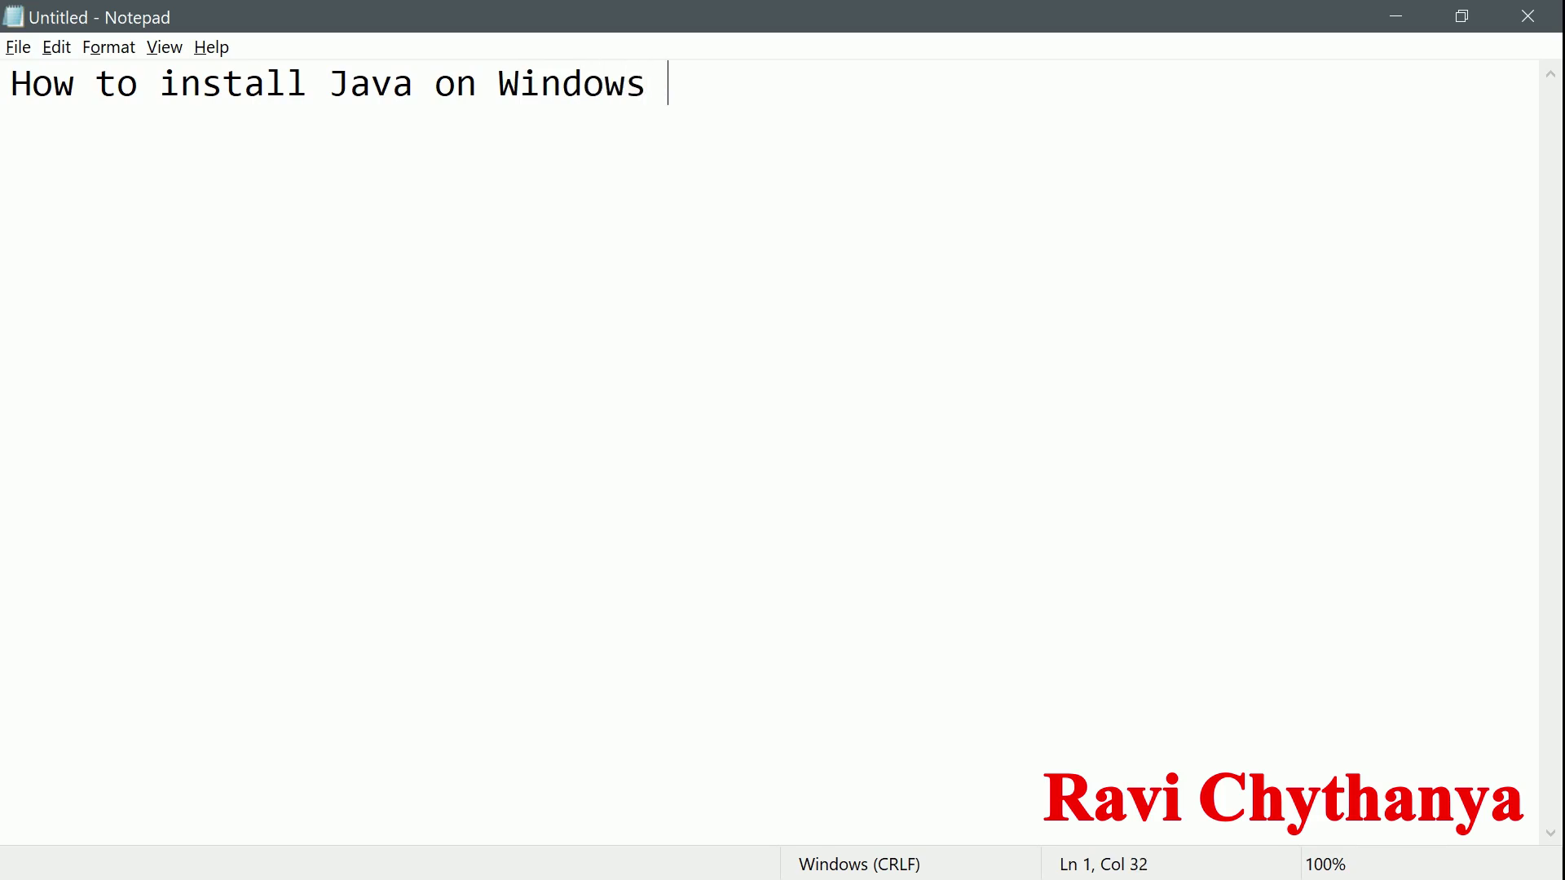
text(OS how to s)
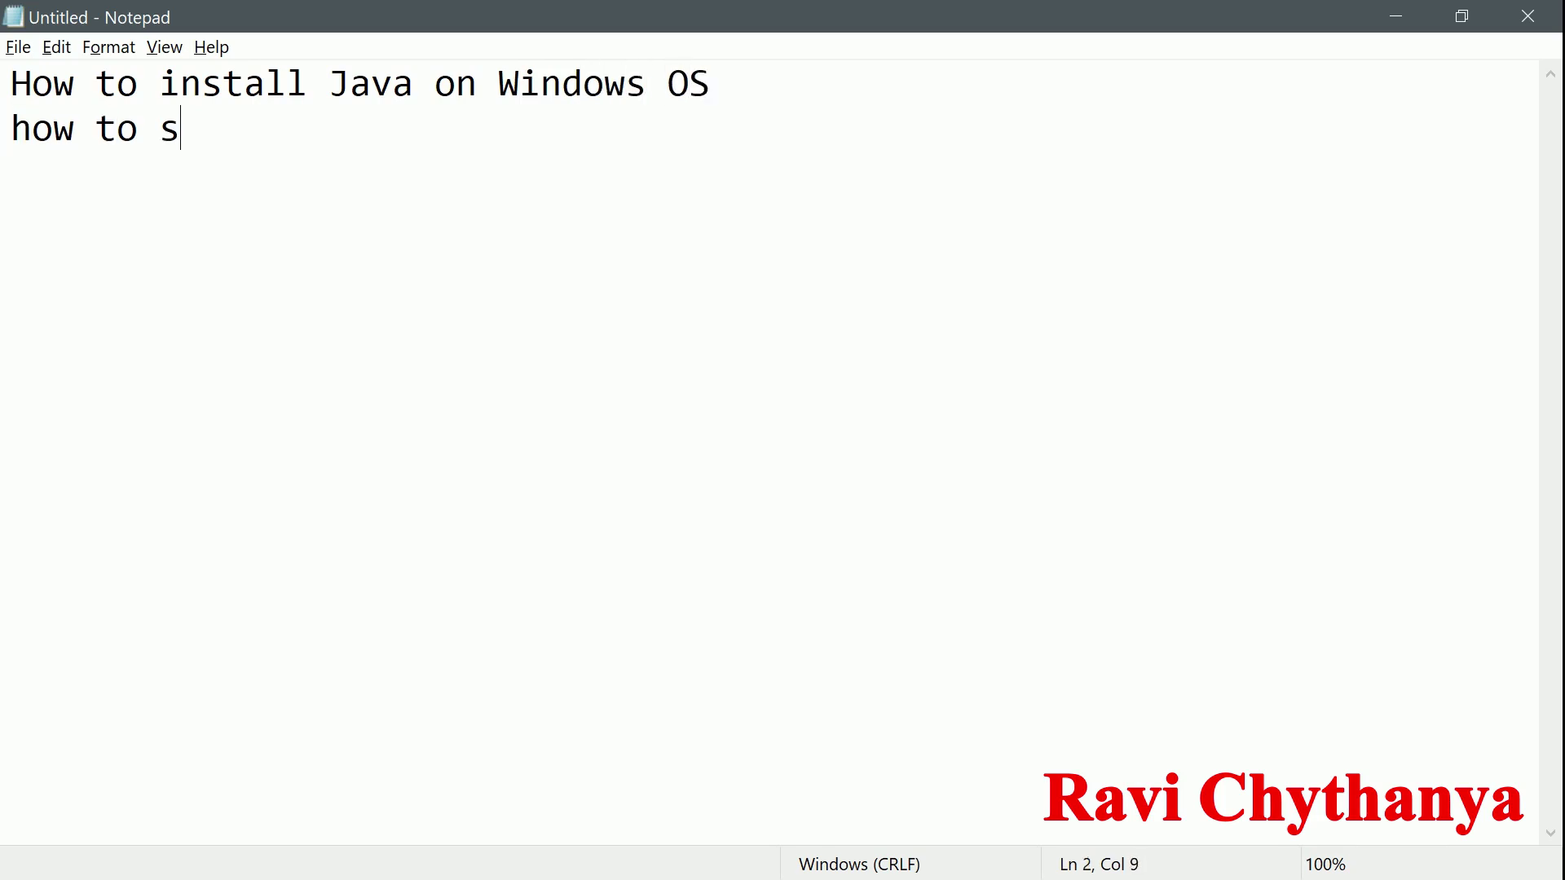
Complete the second line as "how to set the path as well classpath for the Java Installed" and end the line
text(et the)
key(BackSpace)
text(t)
key(BackSpace)
key(BackSpace)
text(the path)
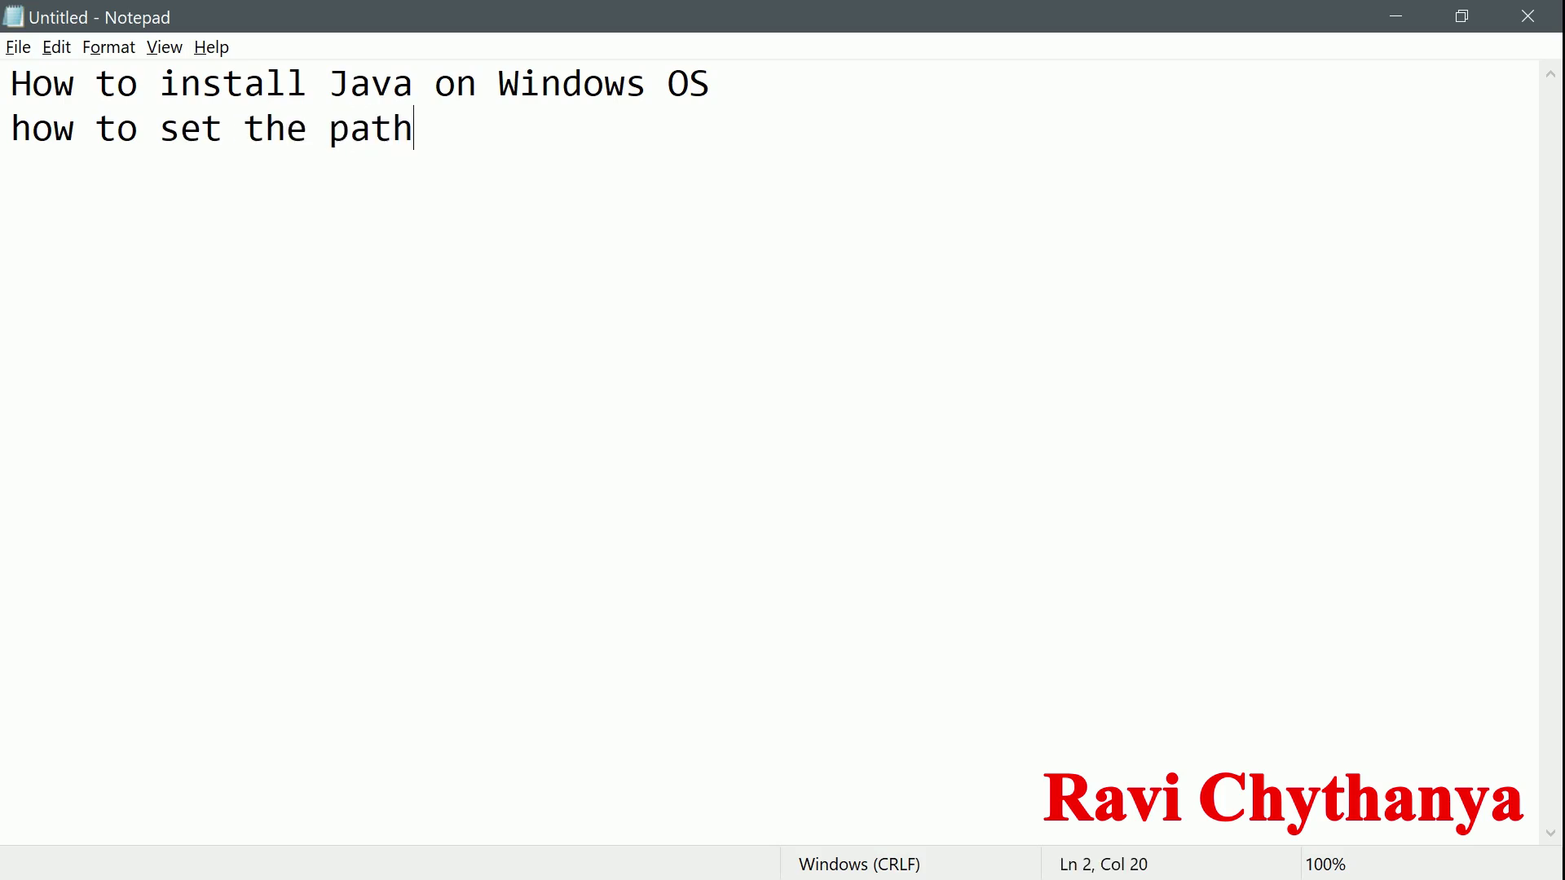
text( as well a)
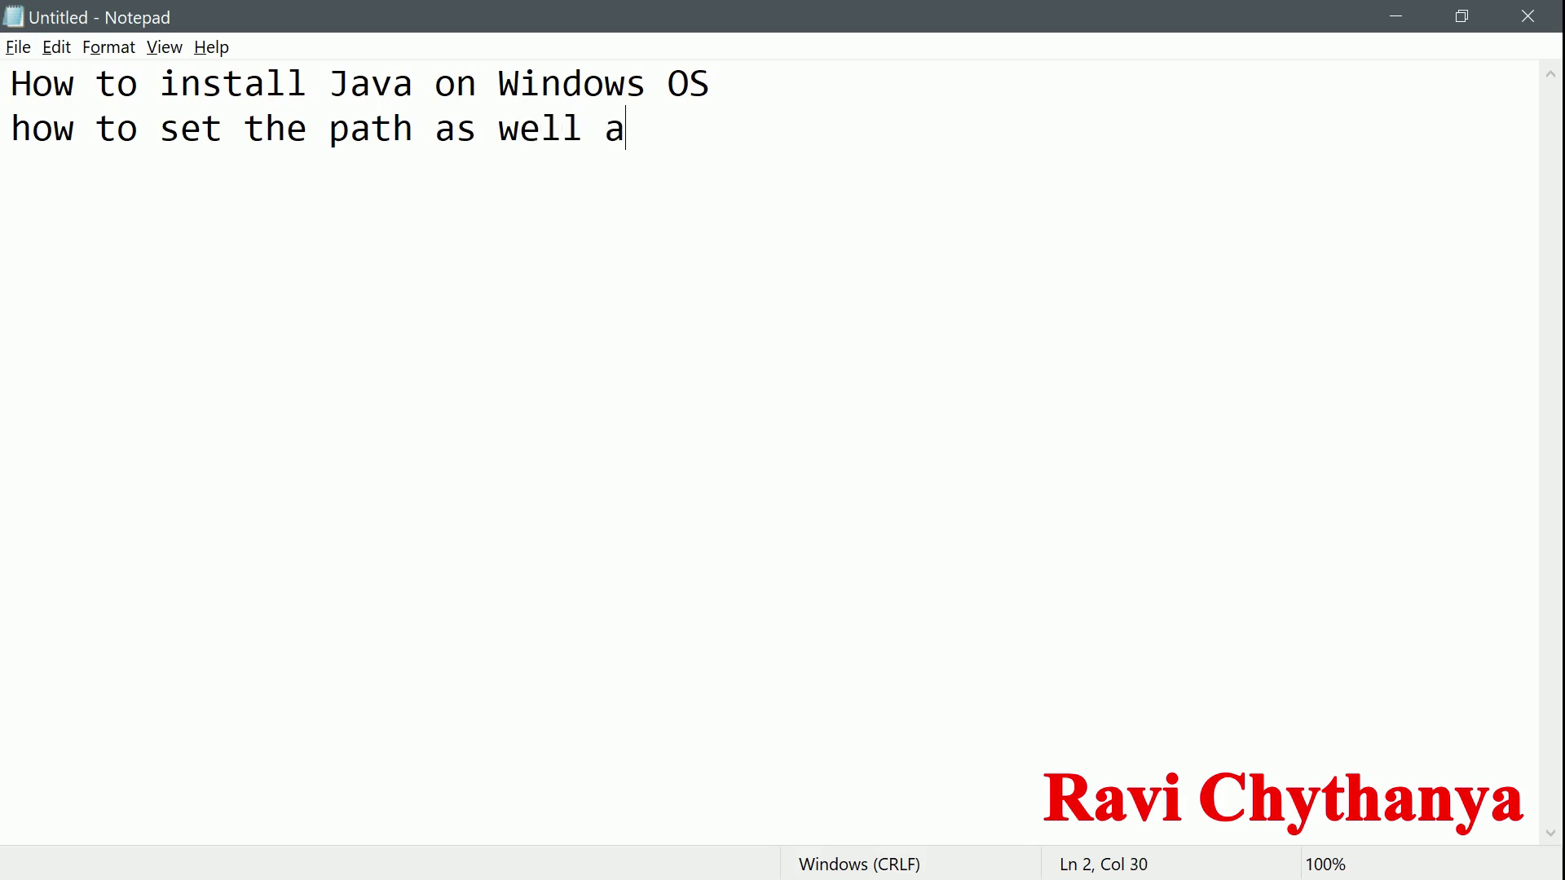
key(BackSpace)
text(clap)
key(BackSpace)
text(sspath for)
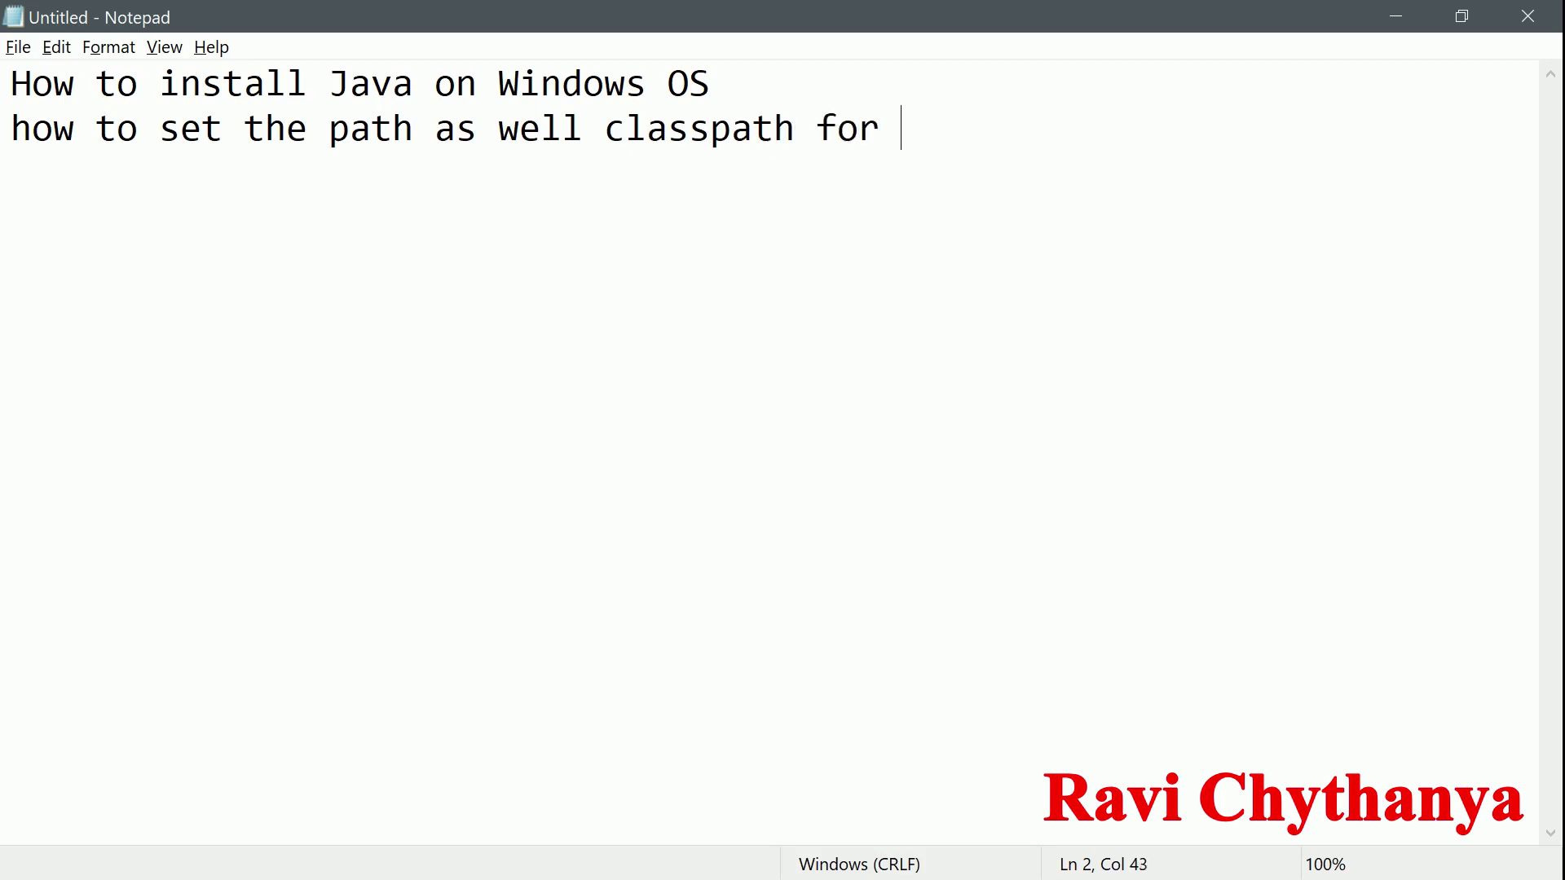
text( the Java )
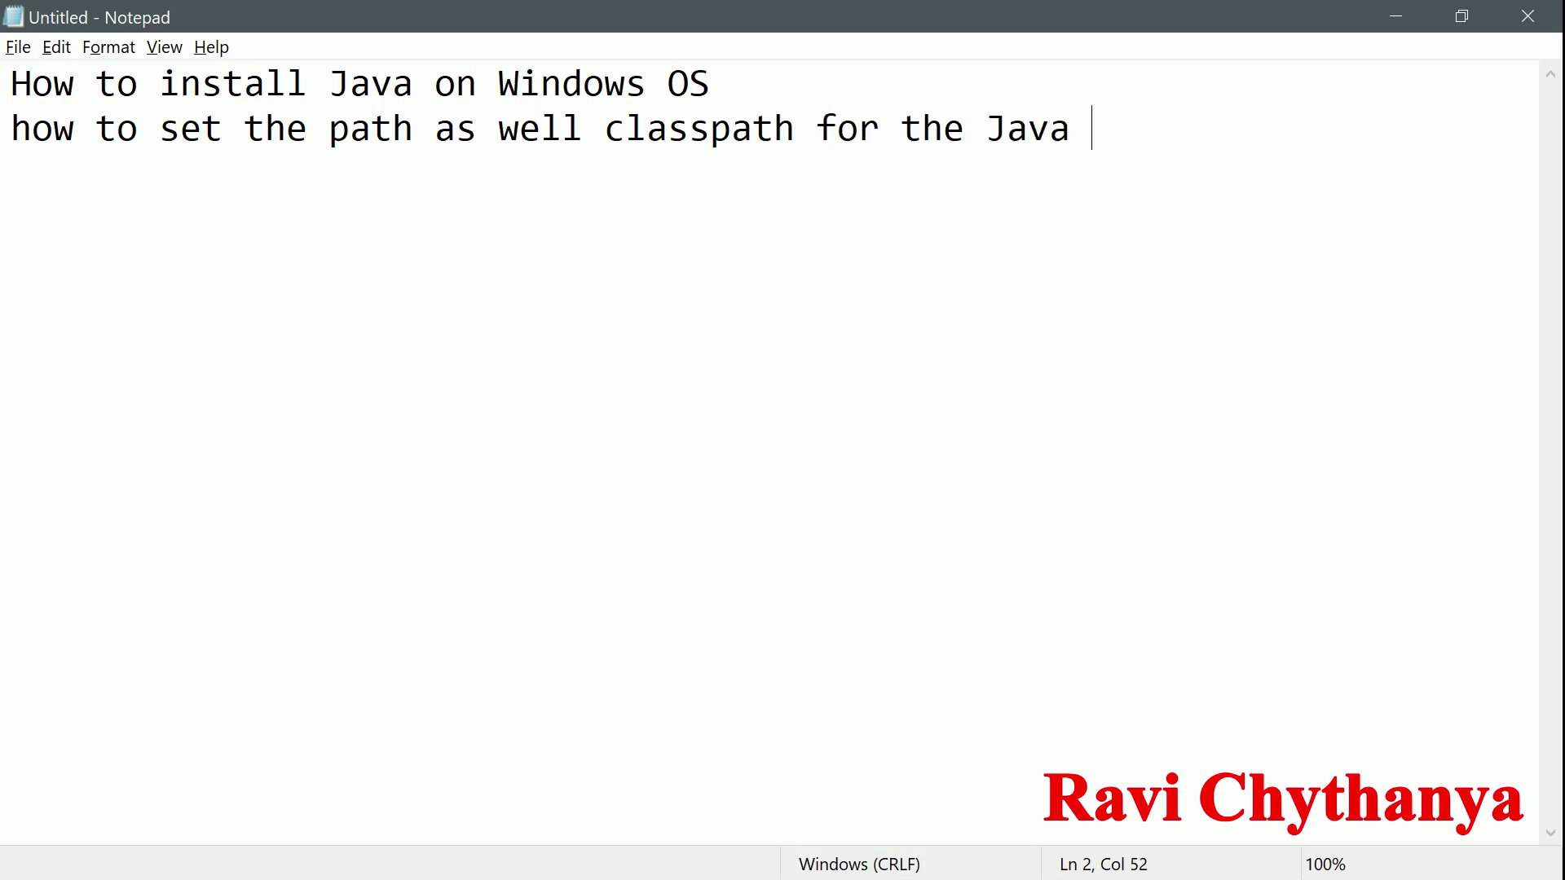
text(Installed)
key(Return)
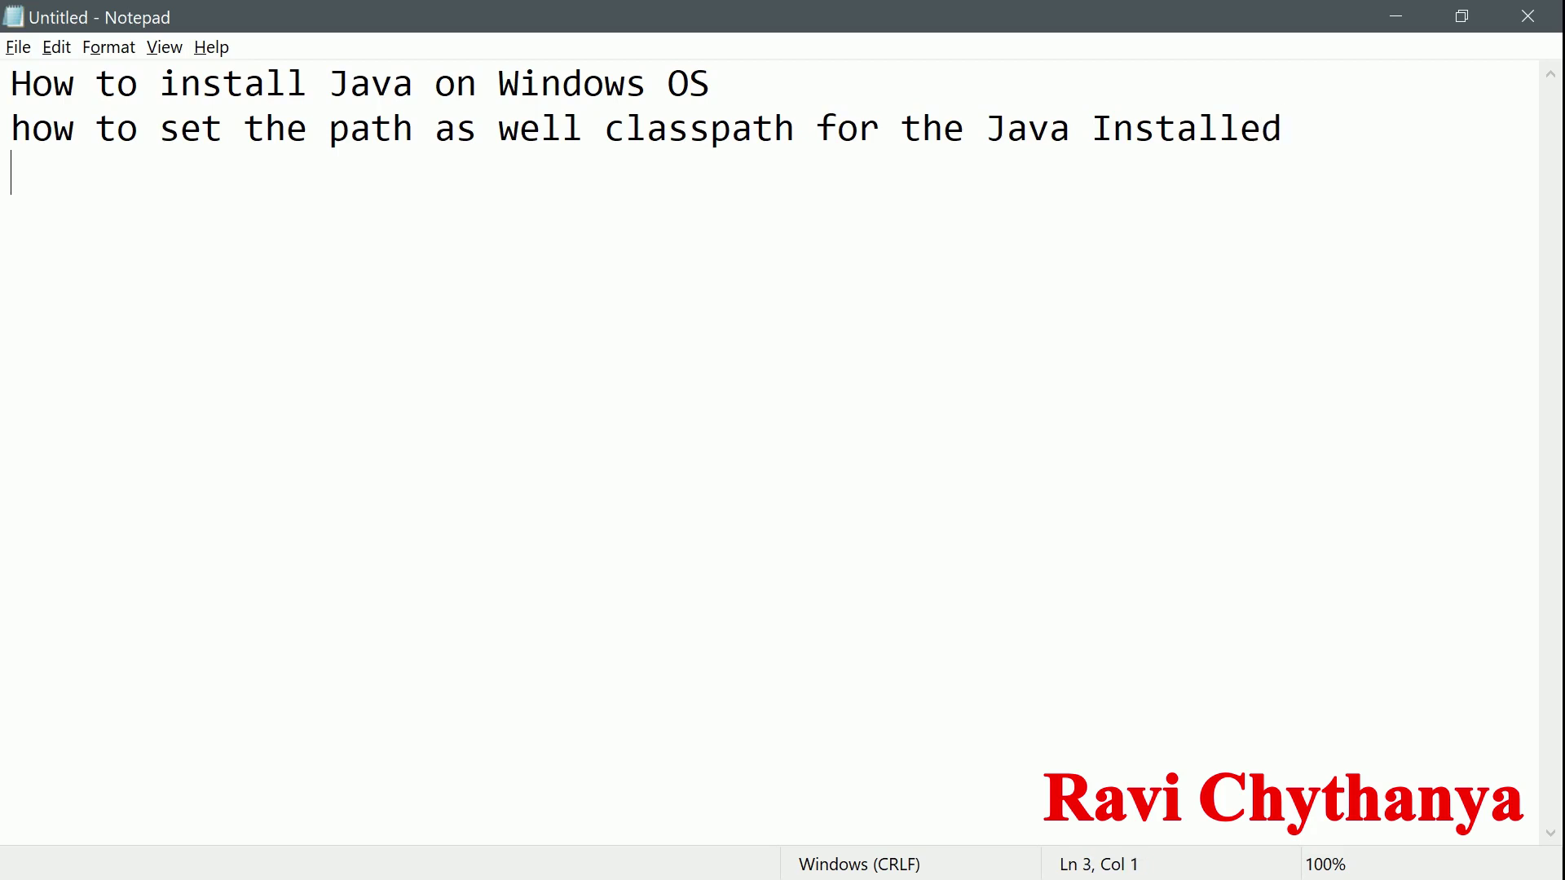
Add the separate lines "->jdk8 or above" and "-> JDK8 update 231 and Windows 10 OS", leaving blank lines before each
key(Return)
key(Return)
text(->jdk)
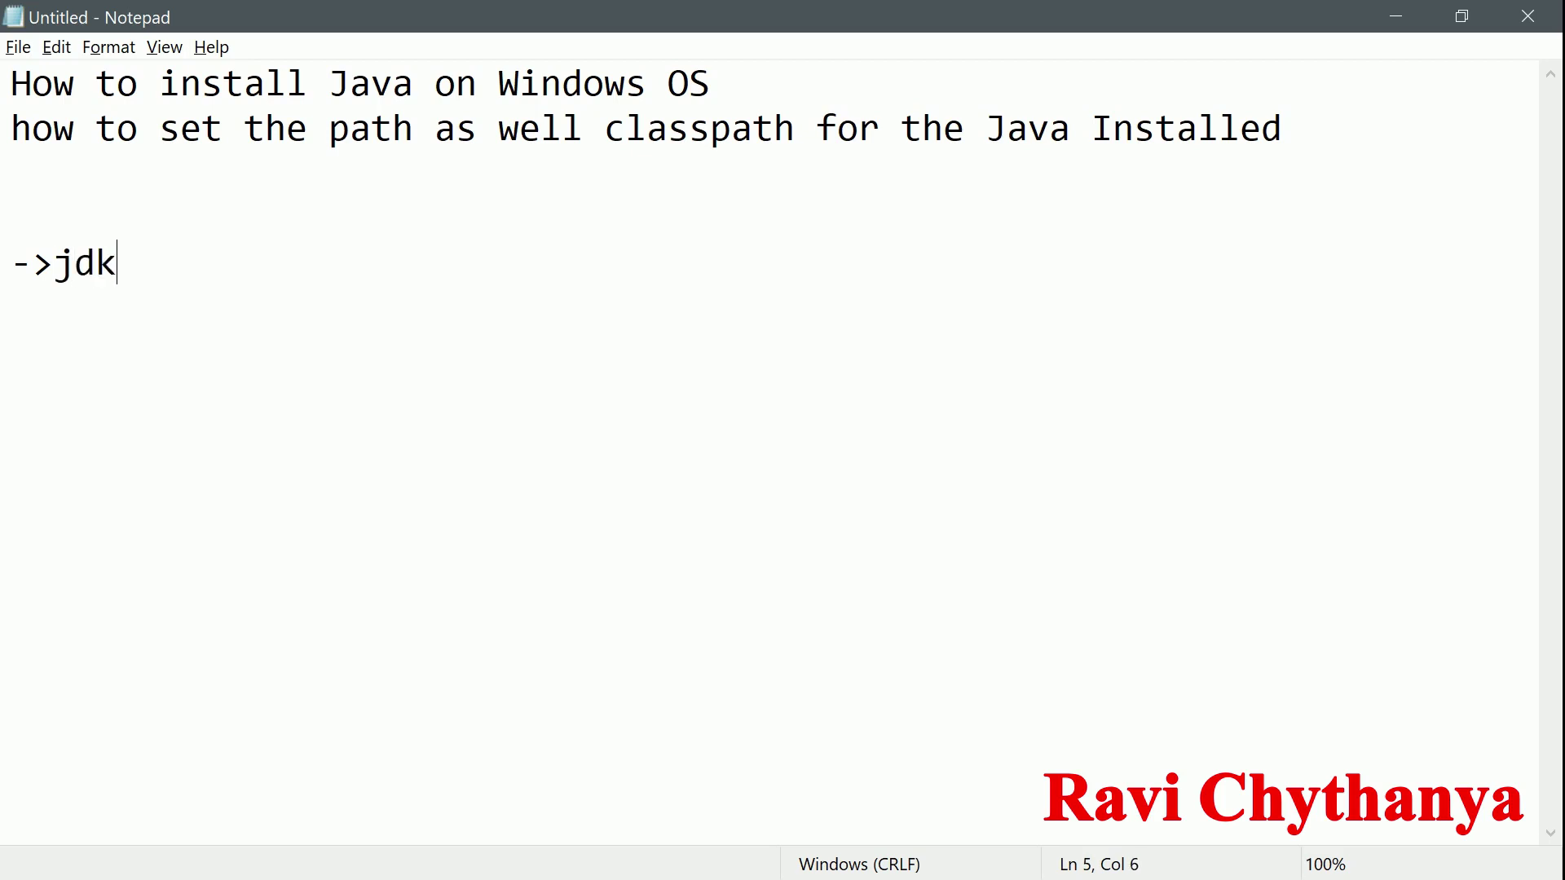
text(8 or above)
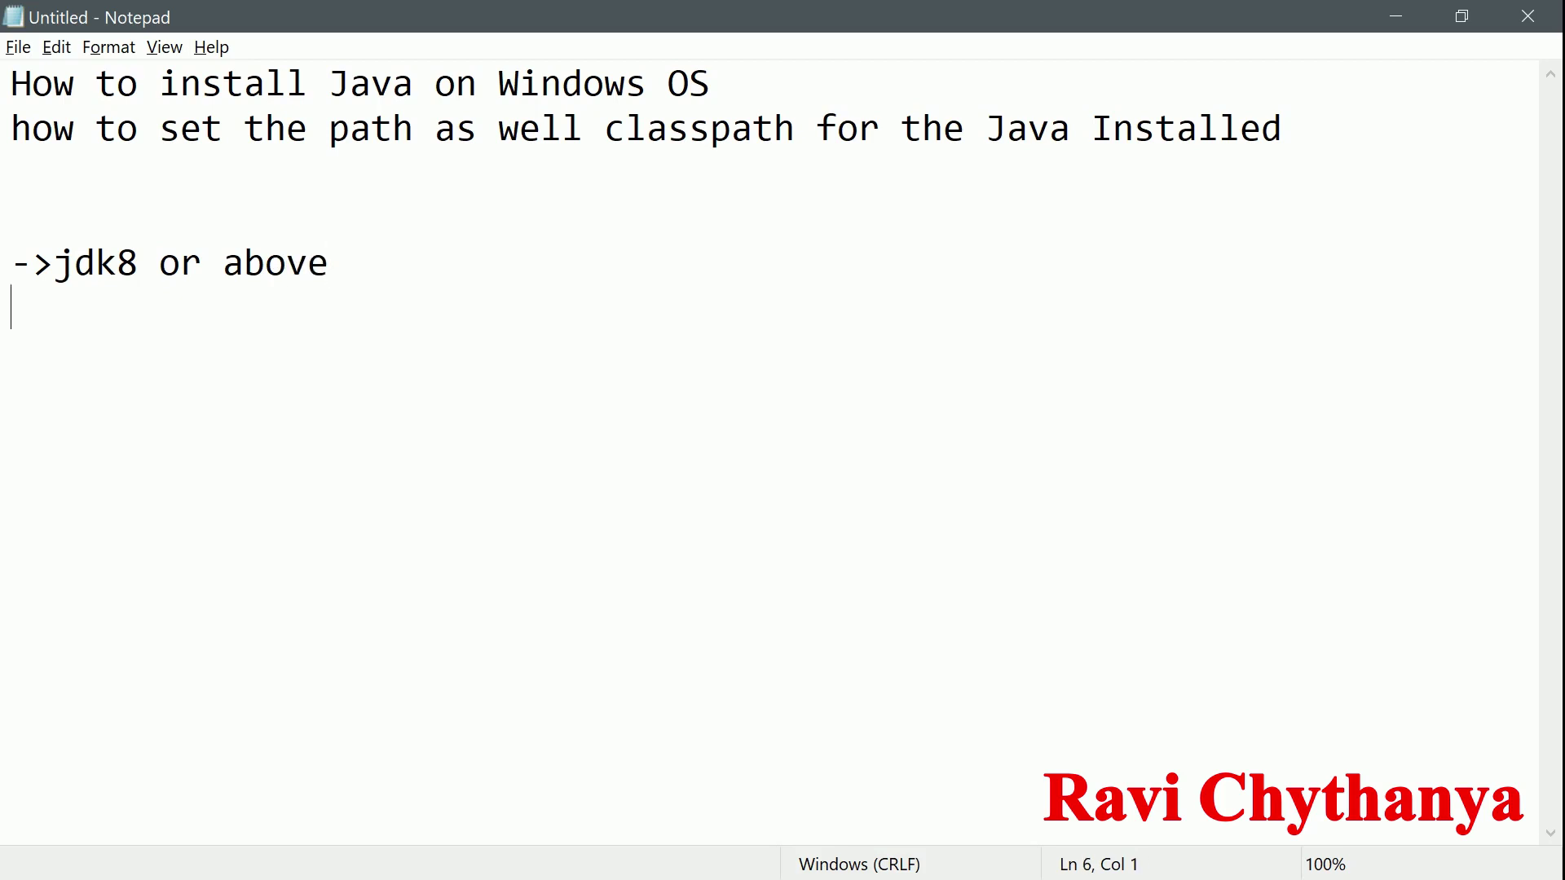
key(Return)
text(-> JDK)
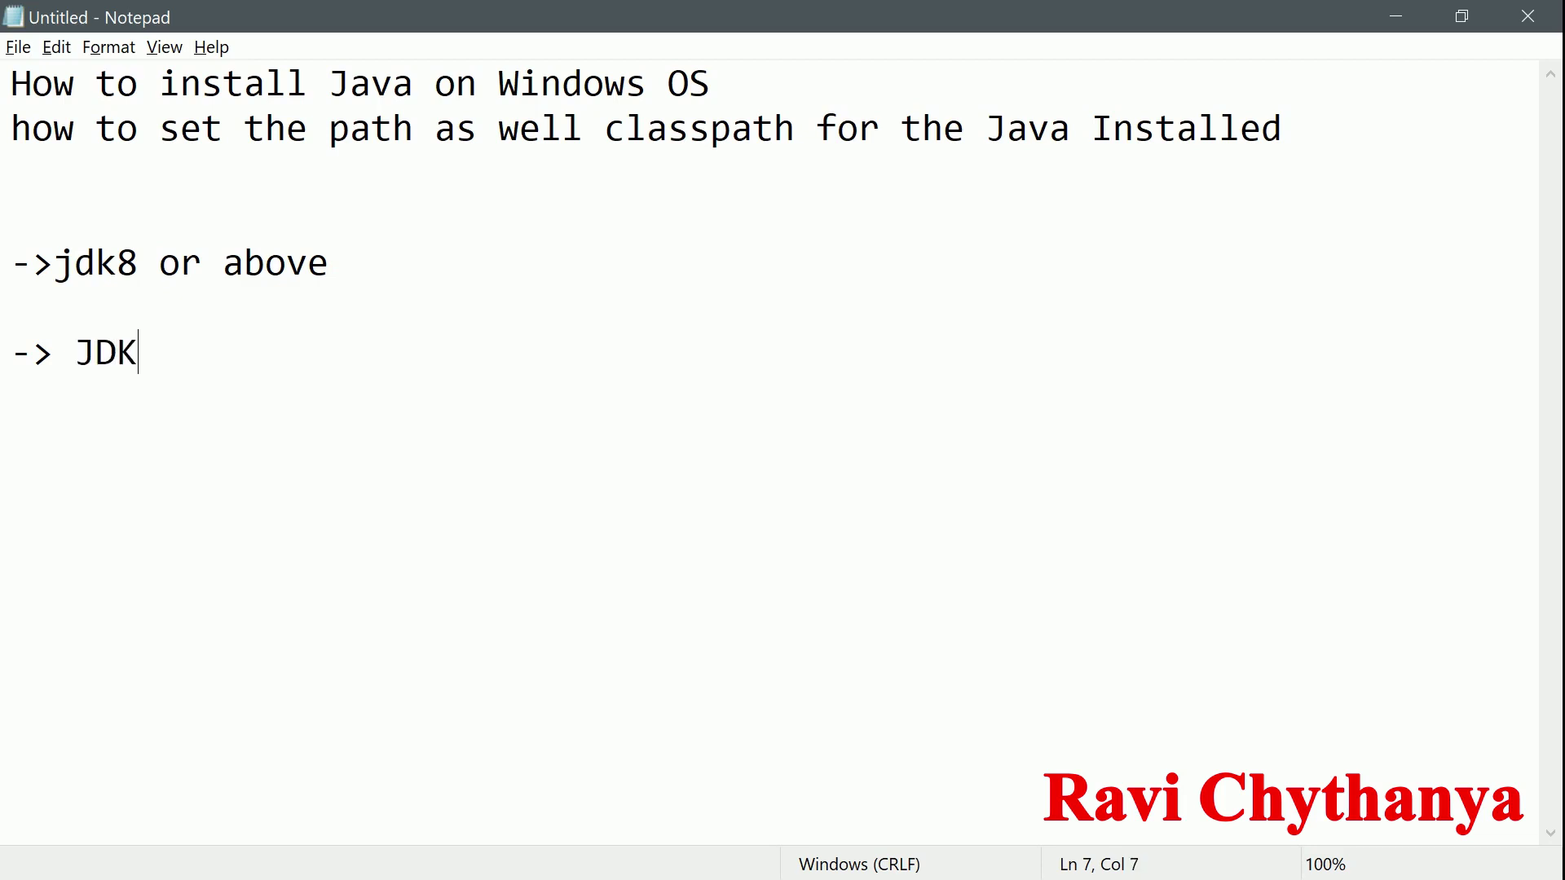
text(8 update)
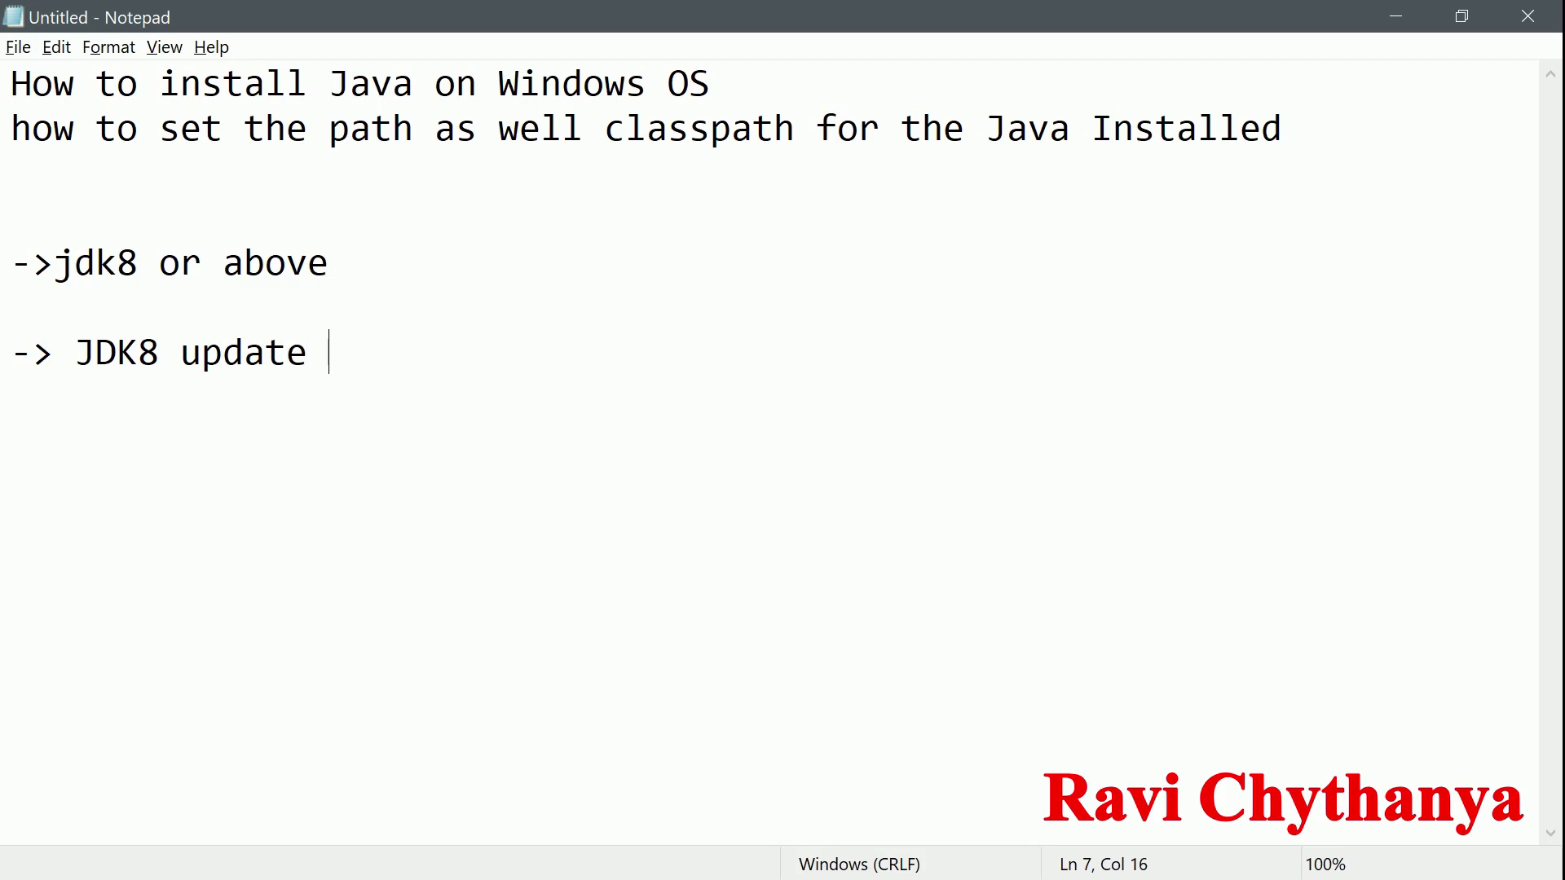
text( 231 and Windows 10 OS)
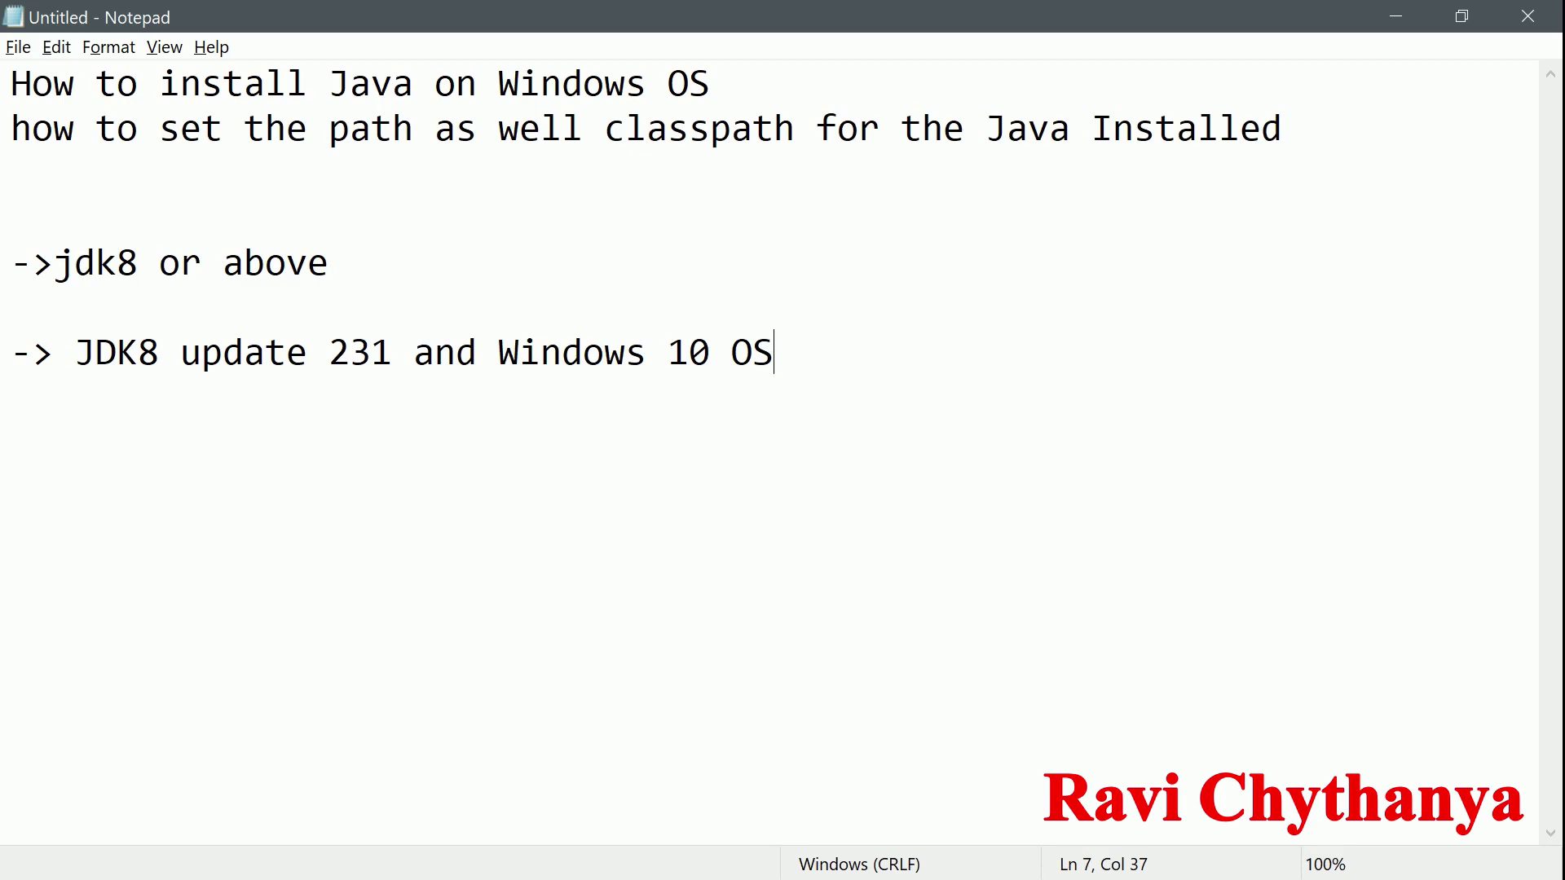
Add the line "Browser -> FIrefox" at the end of the notes, after one blank line
key(Return)
key(Return)
text(Brows)
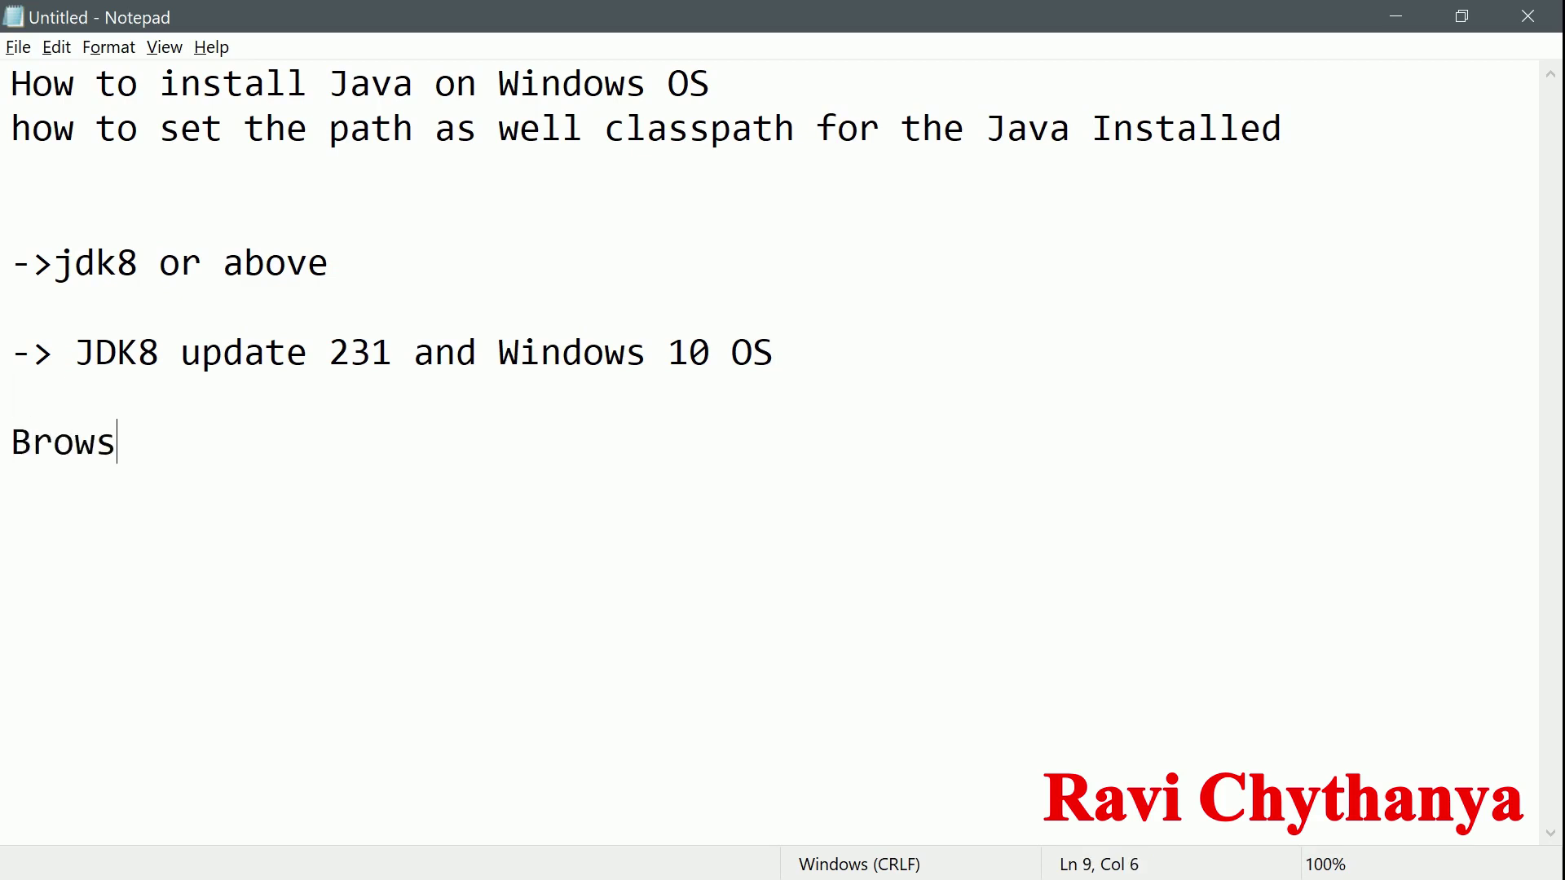
text(er -> FIrefox)
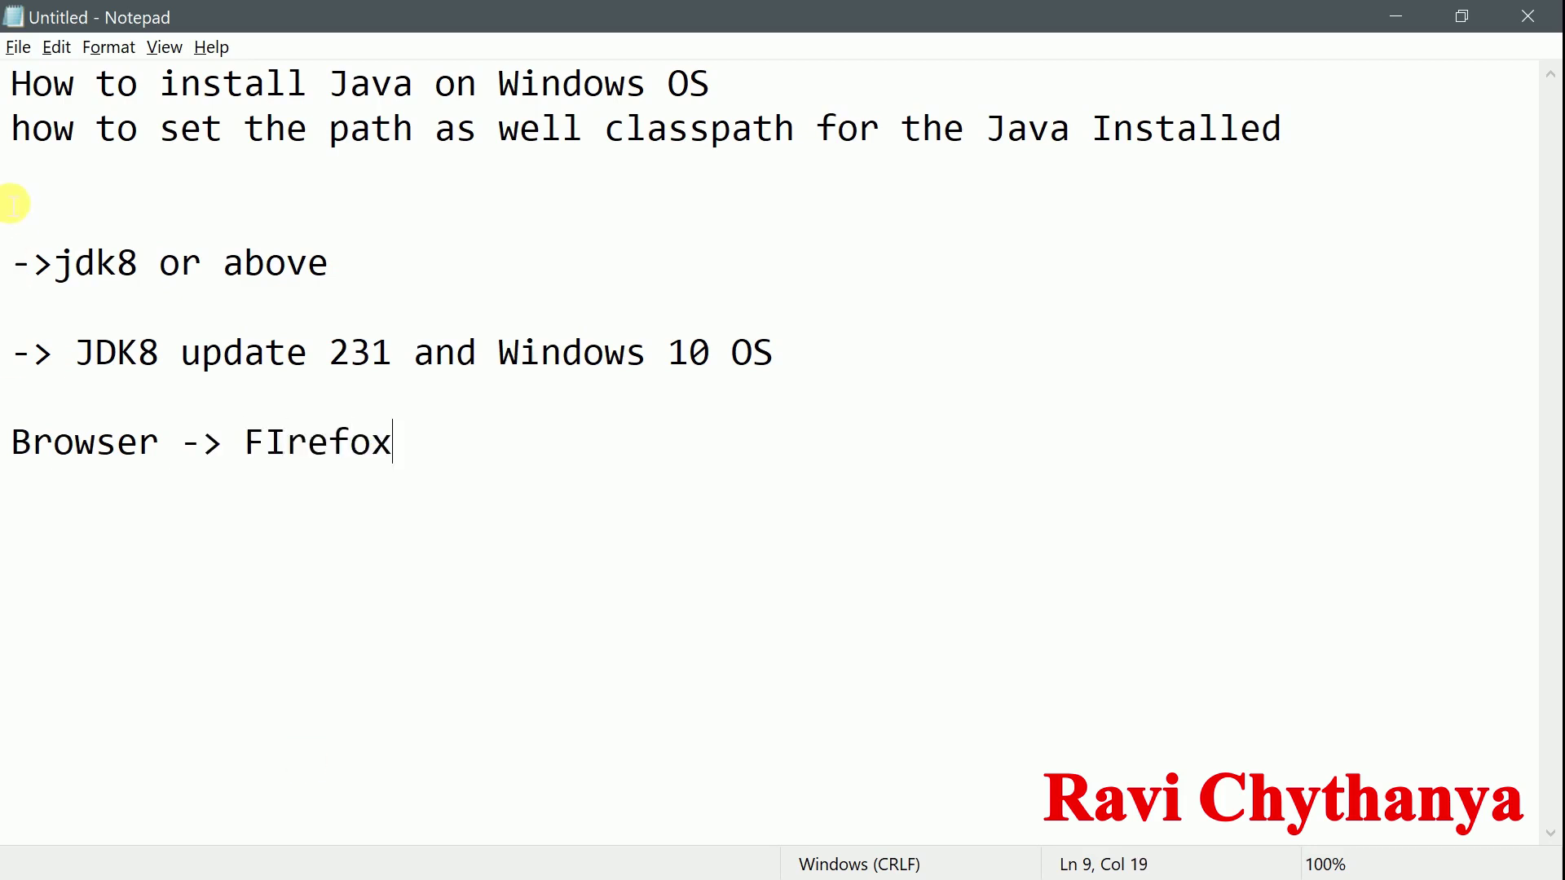
Switch to Firefox and search Google for "jdk8 download"
key(super)
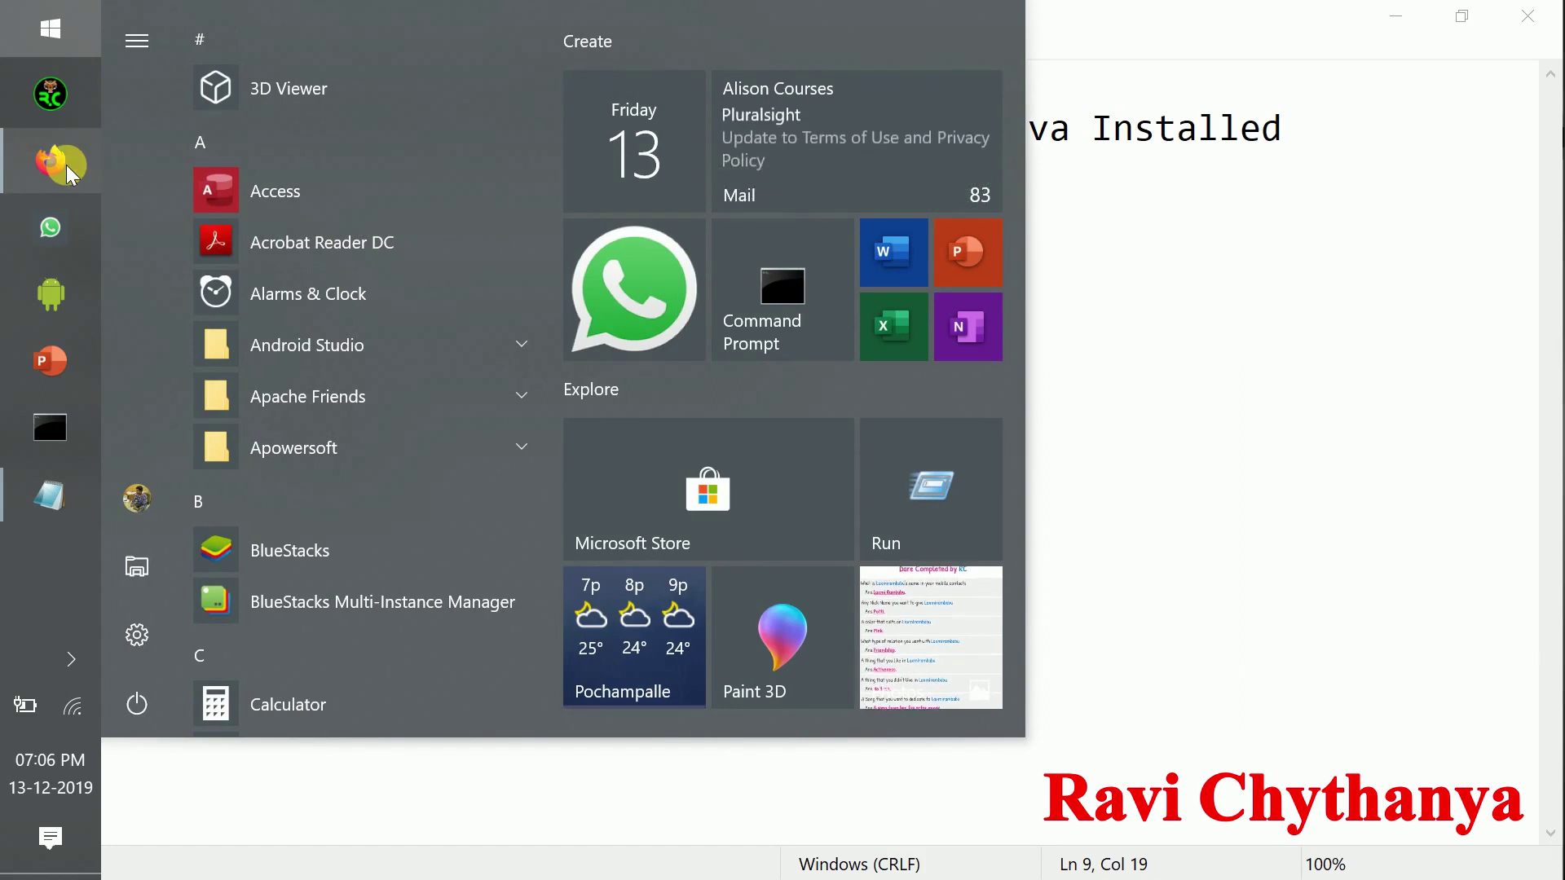
click(51, 160)
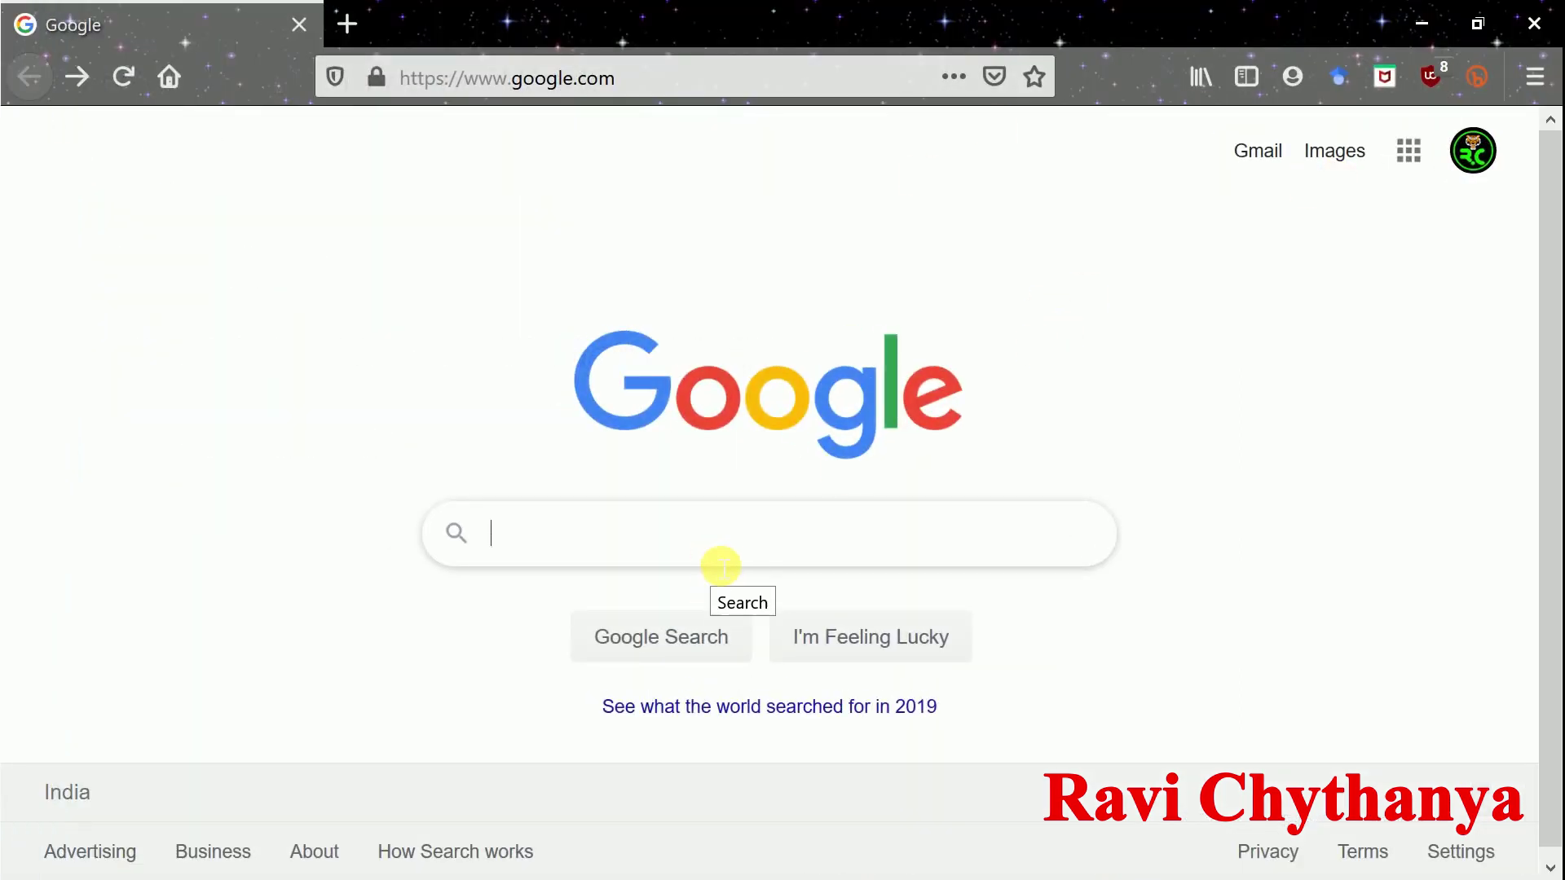
text(jdk)
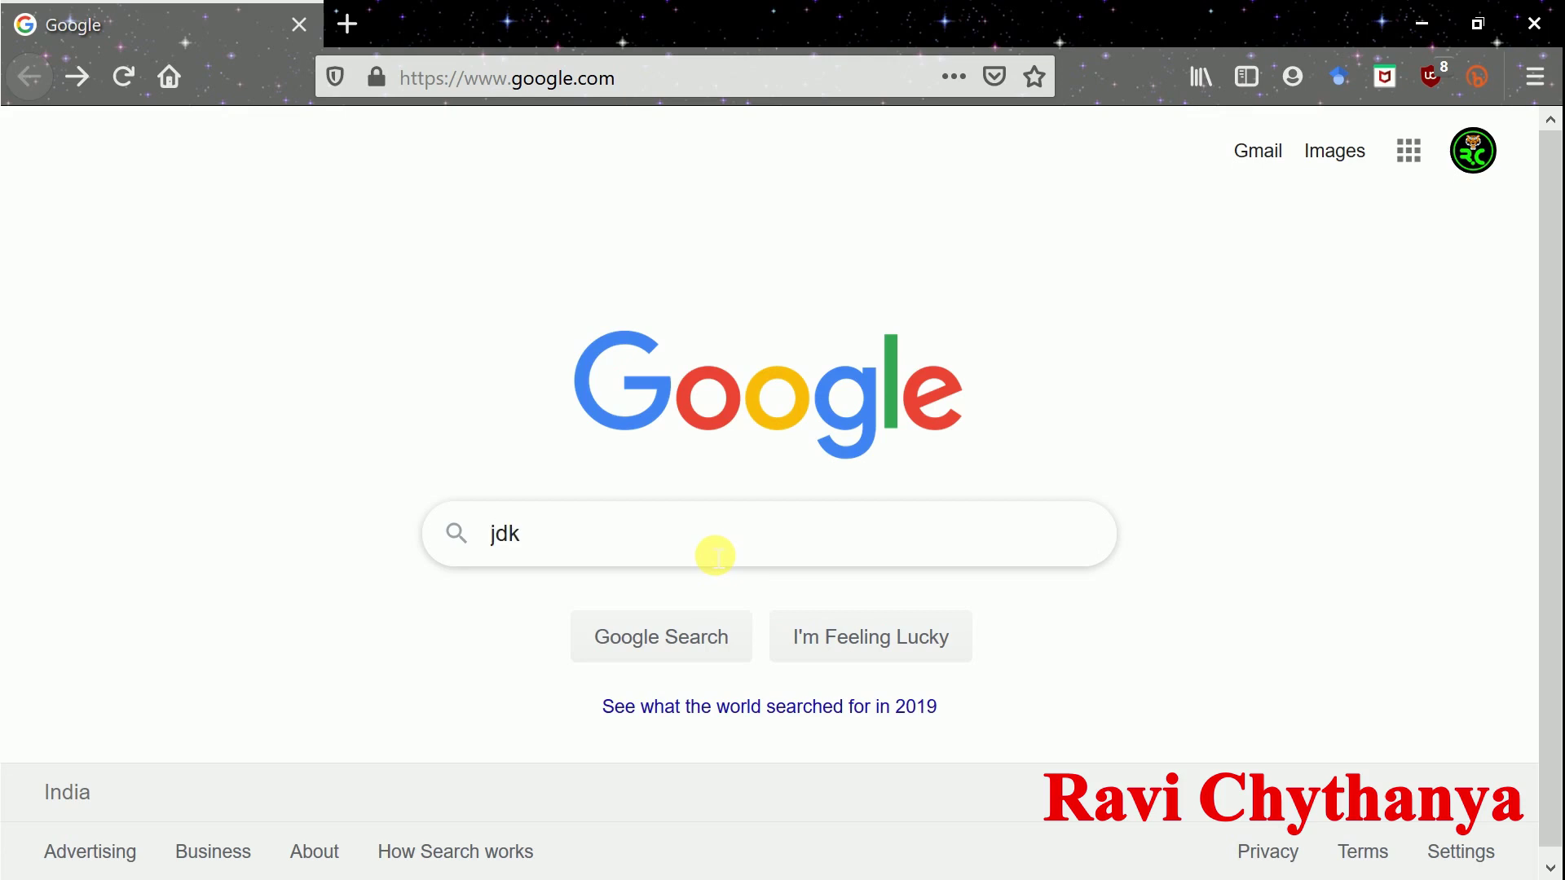
text(8)
key(Down)
key(Return)
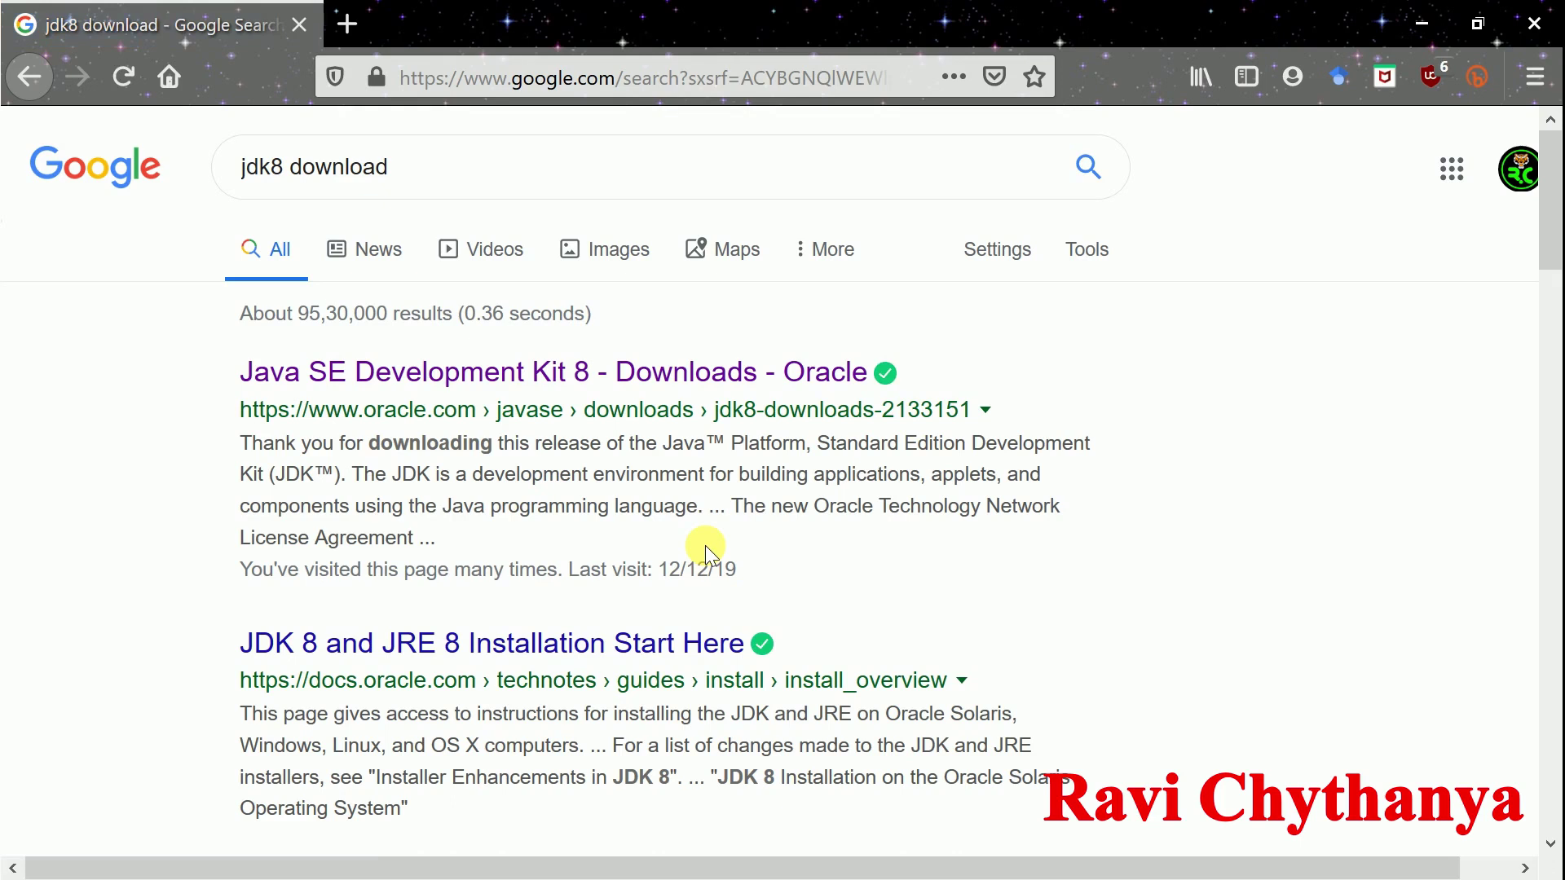
Open Oracle's "Java SE Development Kit 8 - Downloads" page from the search results
scroll(1274, 552, down, 8)
scroll(1274, 552, up, 8)
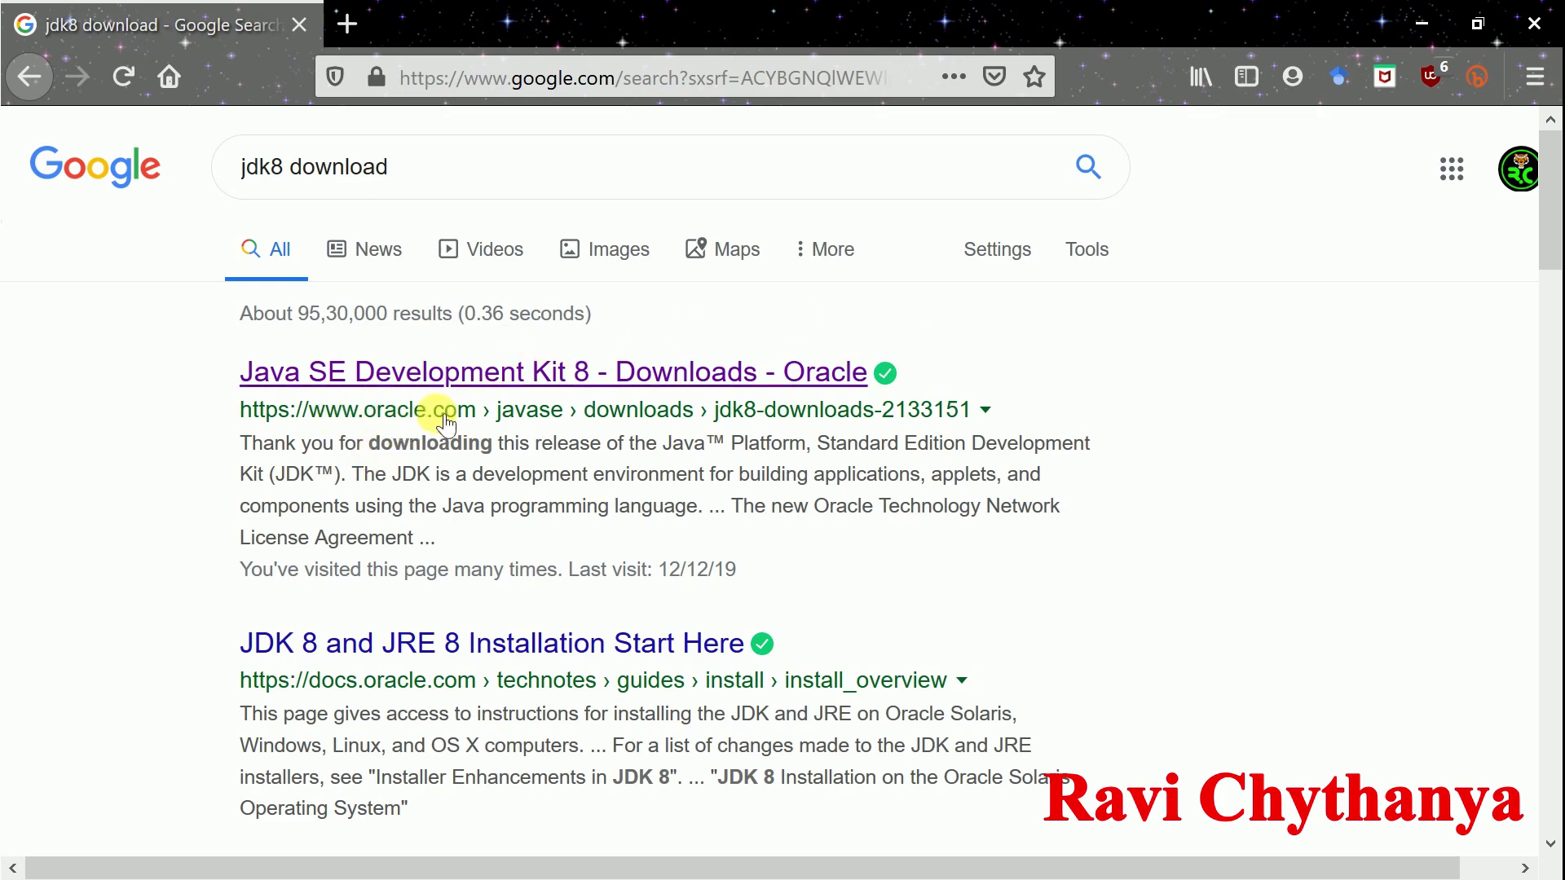
click(492, 371)
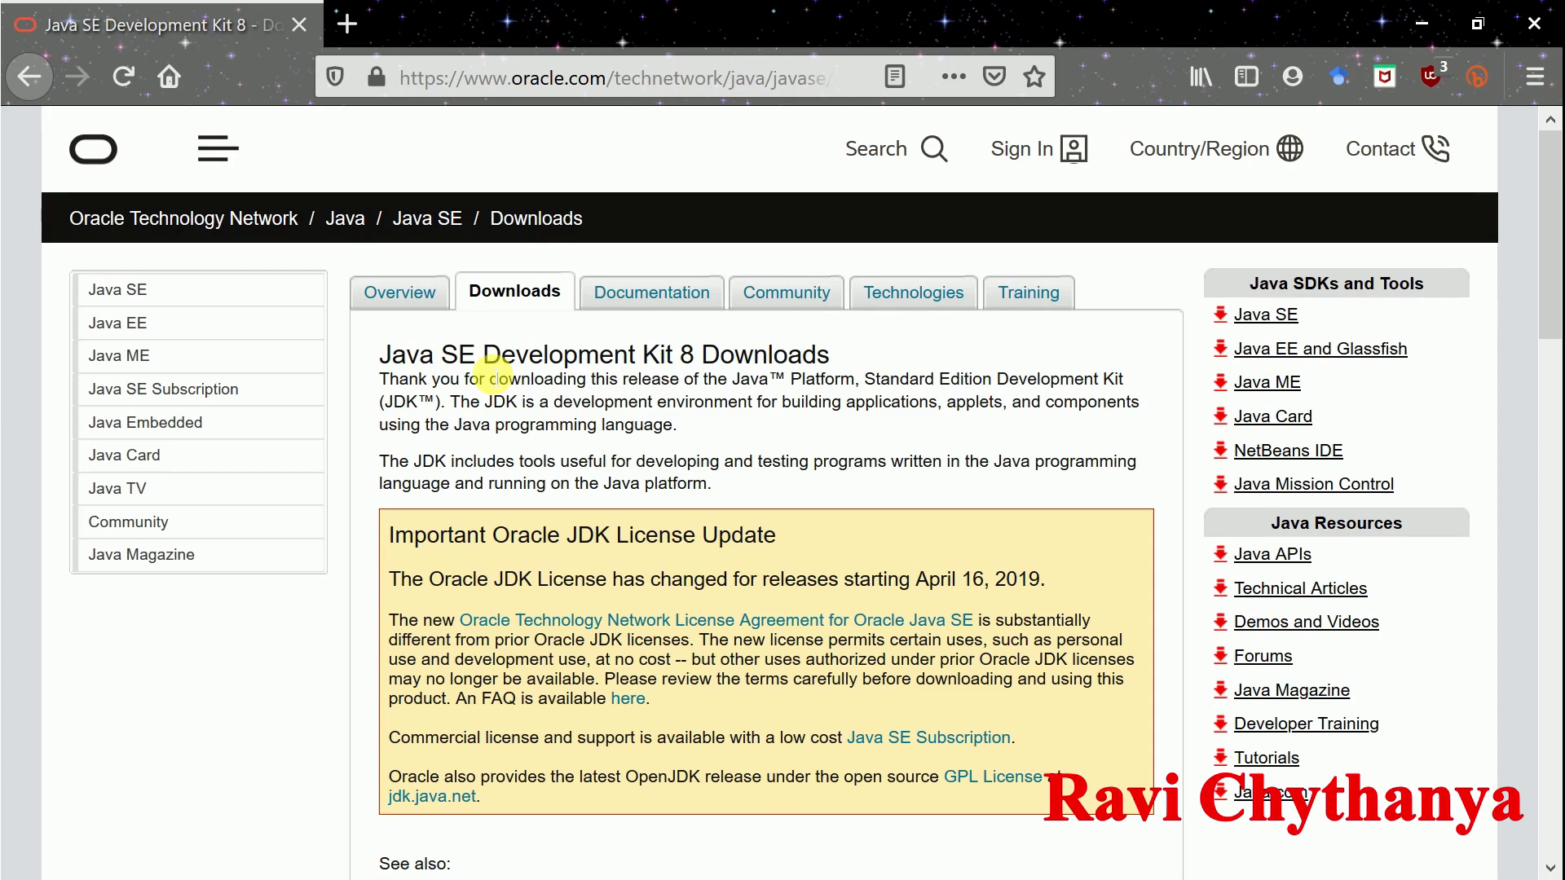
Accept the license agreement for Java SE Development Kit 8u231
scroll(1033, 524, down, 8)
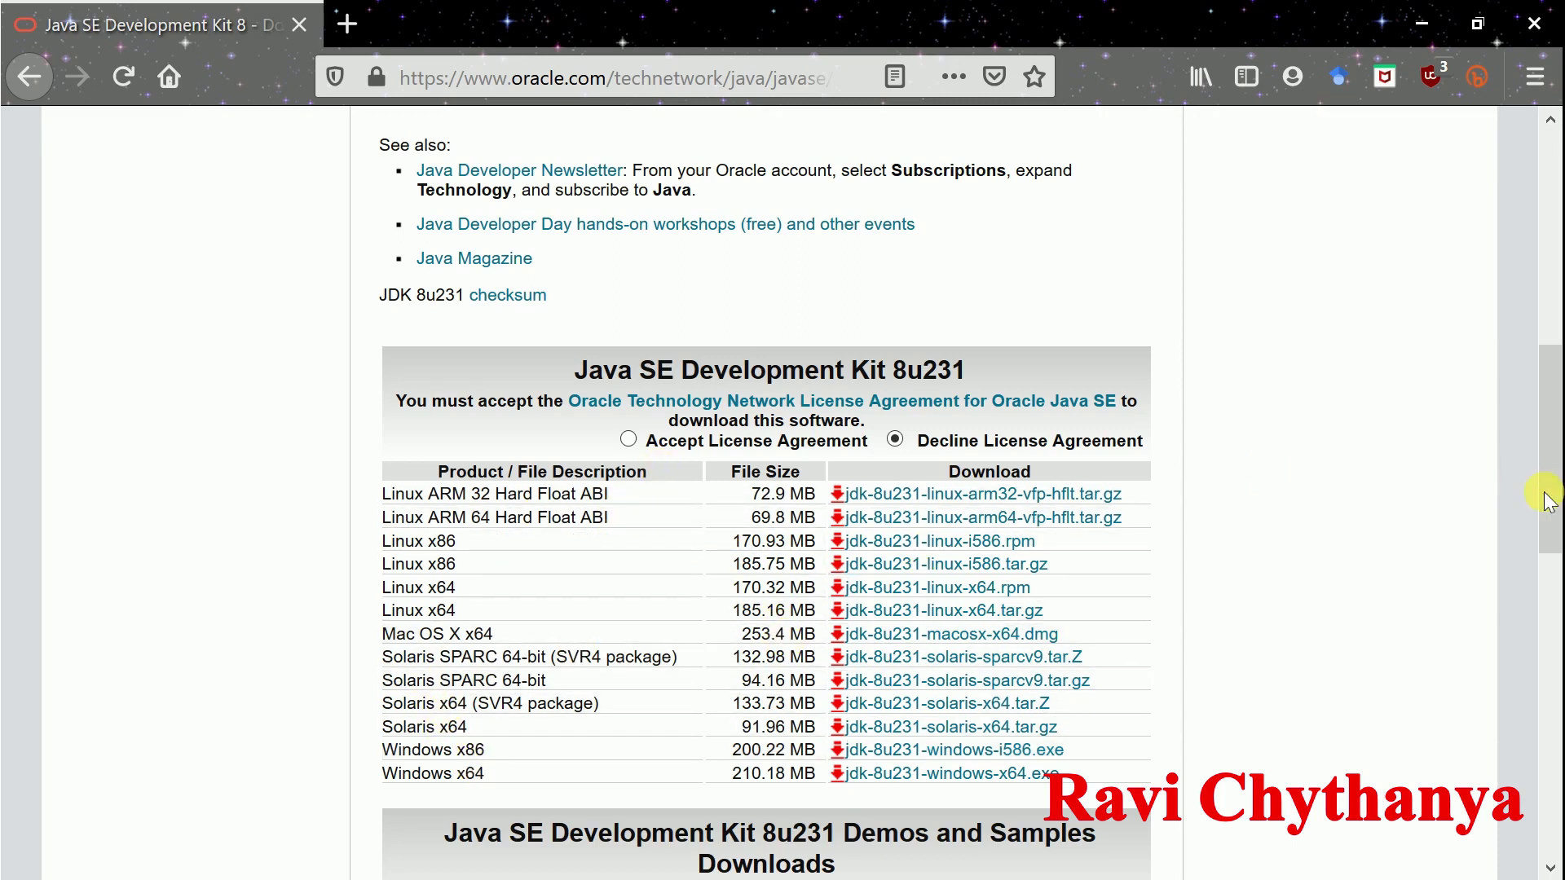
click(628, 439)
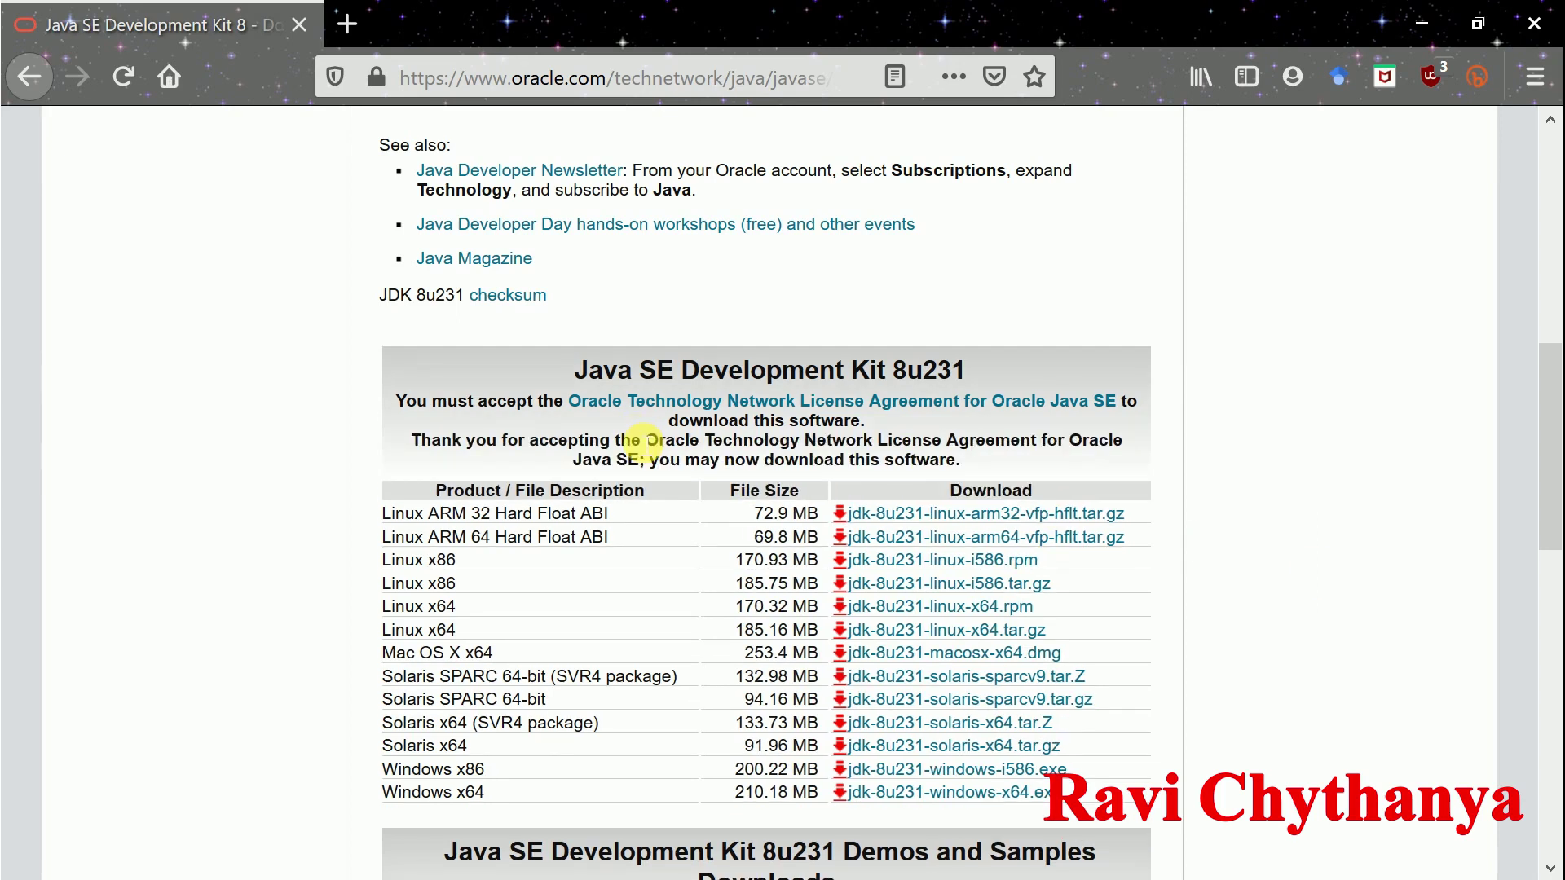
scroll(1238, 724, down, 2)
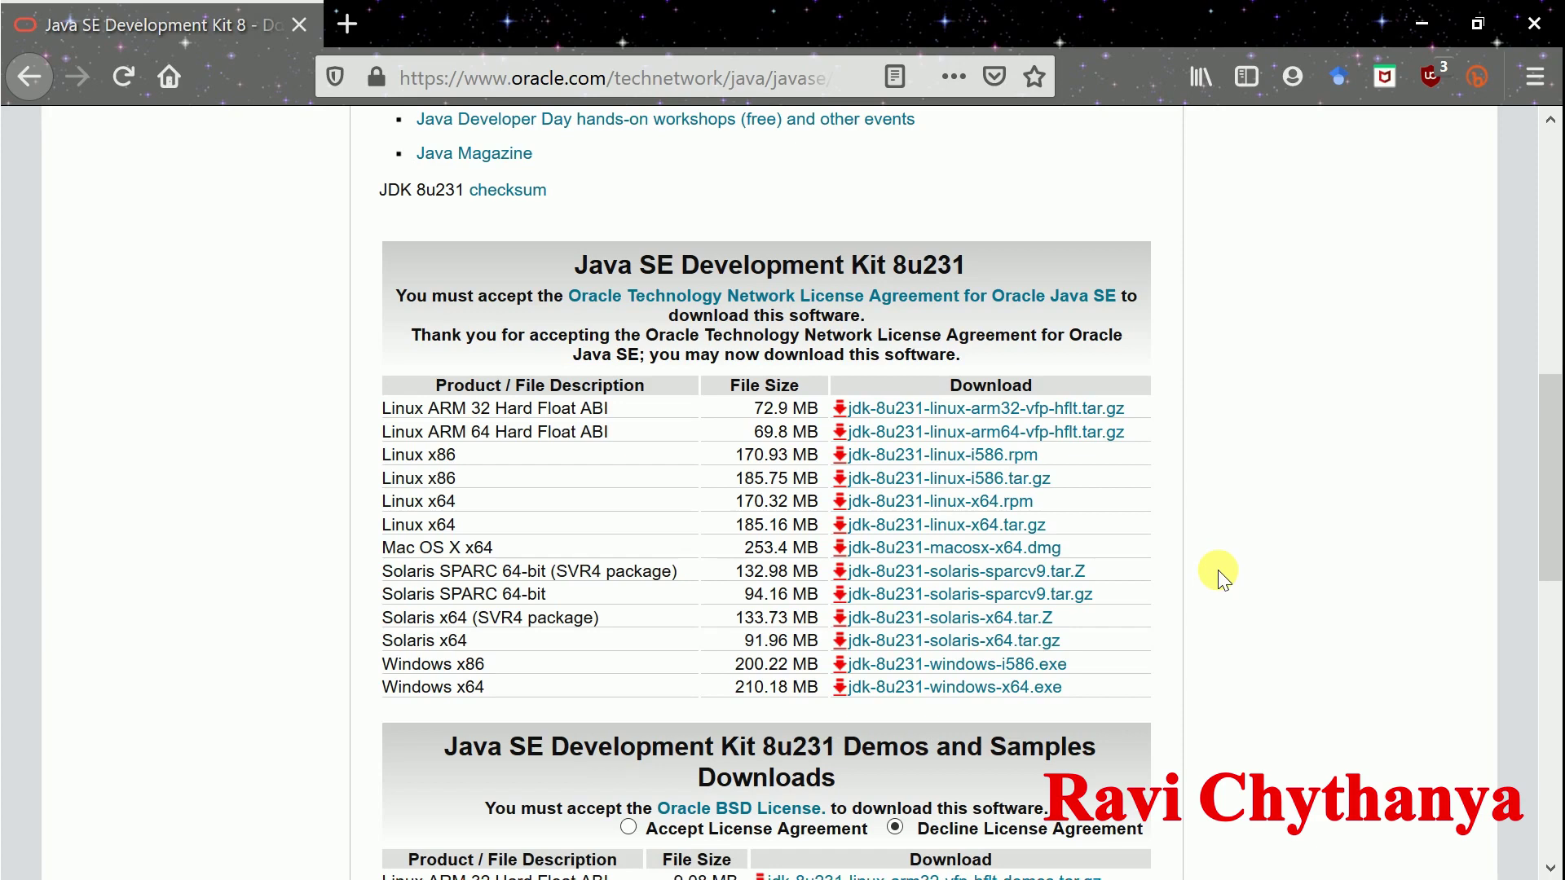
Switch to Notepad and add "64-bit" after "Windows 10 OS", separated by a space
key(alt+Tab)
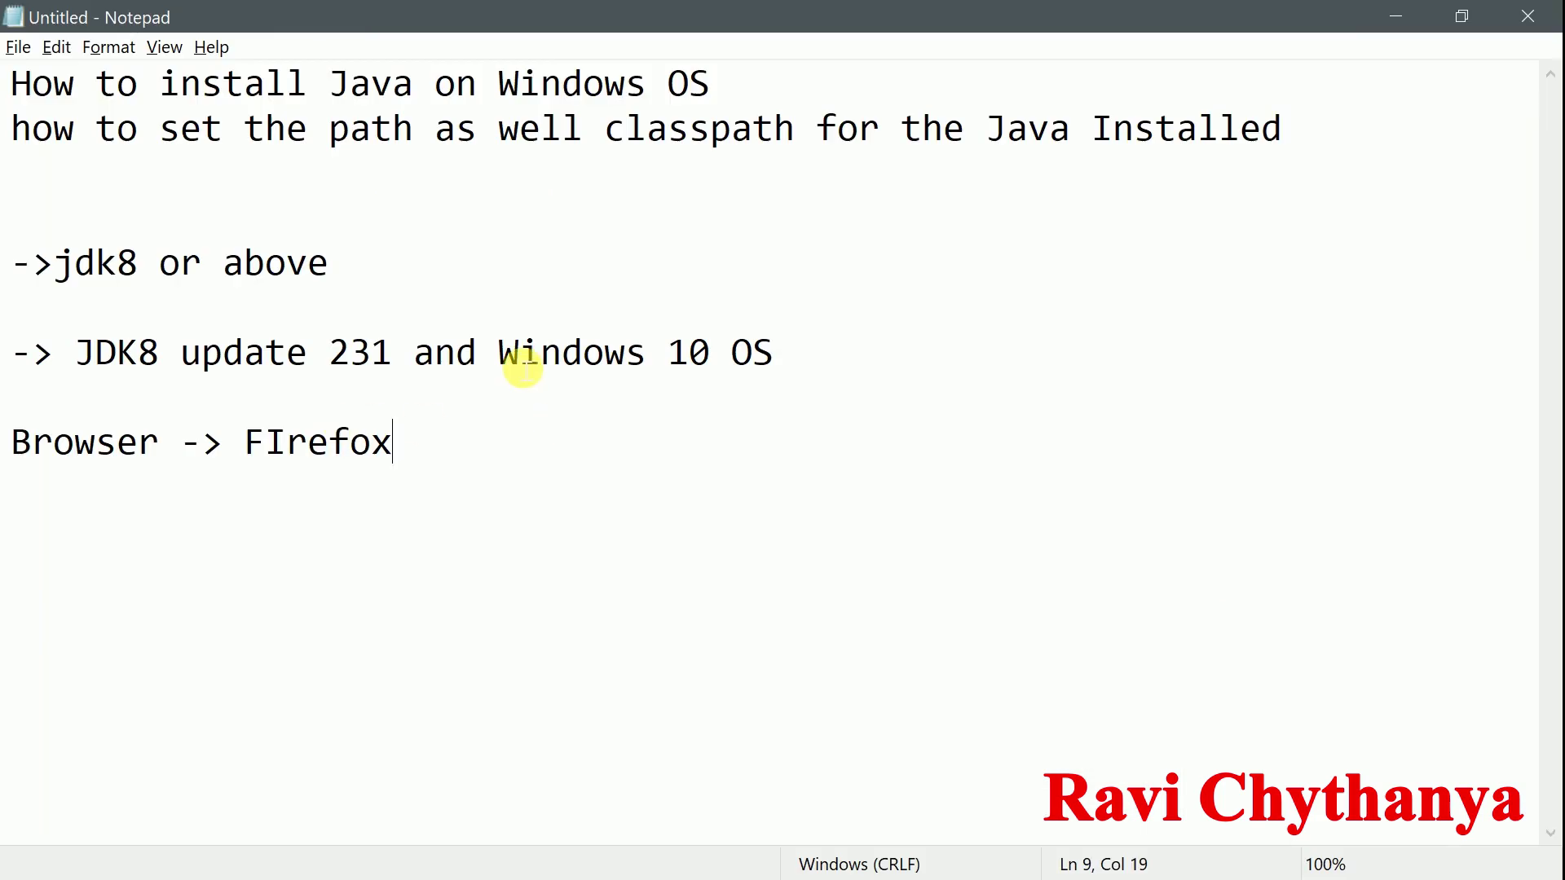
click(815, 365)
text(64-bit)
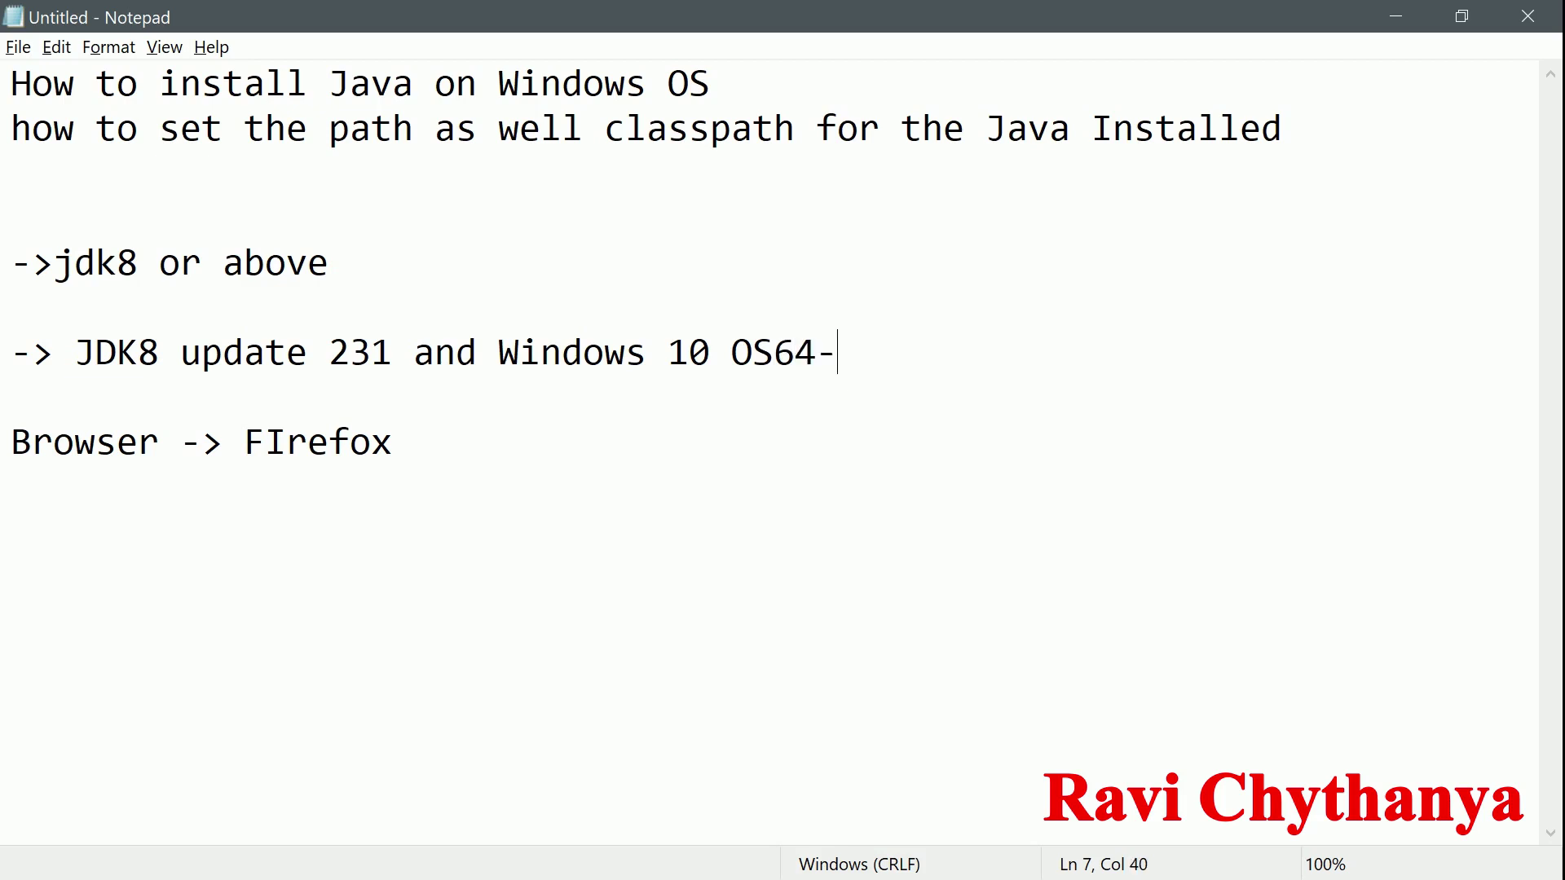
key(Left)
key(Left)
key(Left)
key(Left)
key(Left)
key(Right)
key(Right)
key(Right)
key(Right)
key(Right)
key(Right)
Switch back to Firefox and save the Windows x64 installer jdk-8u231-windows-x64.exe
key(alt+Tab)
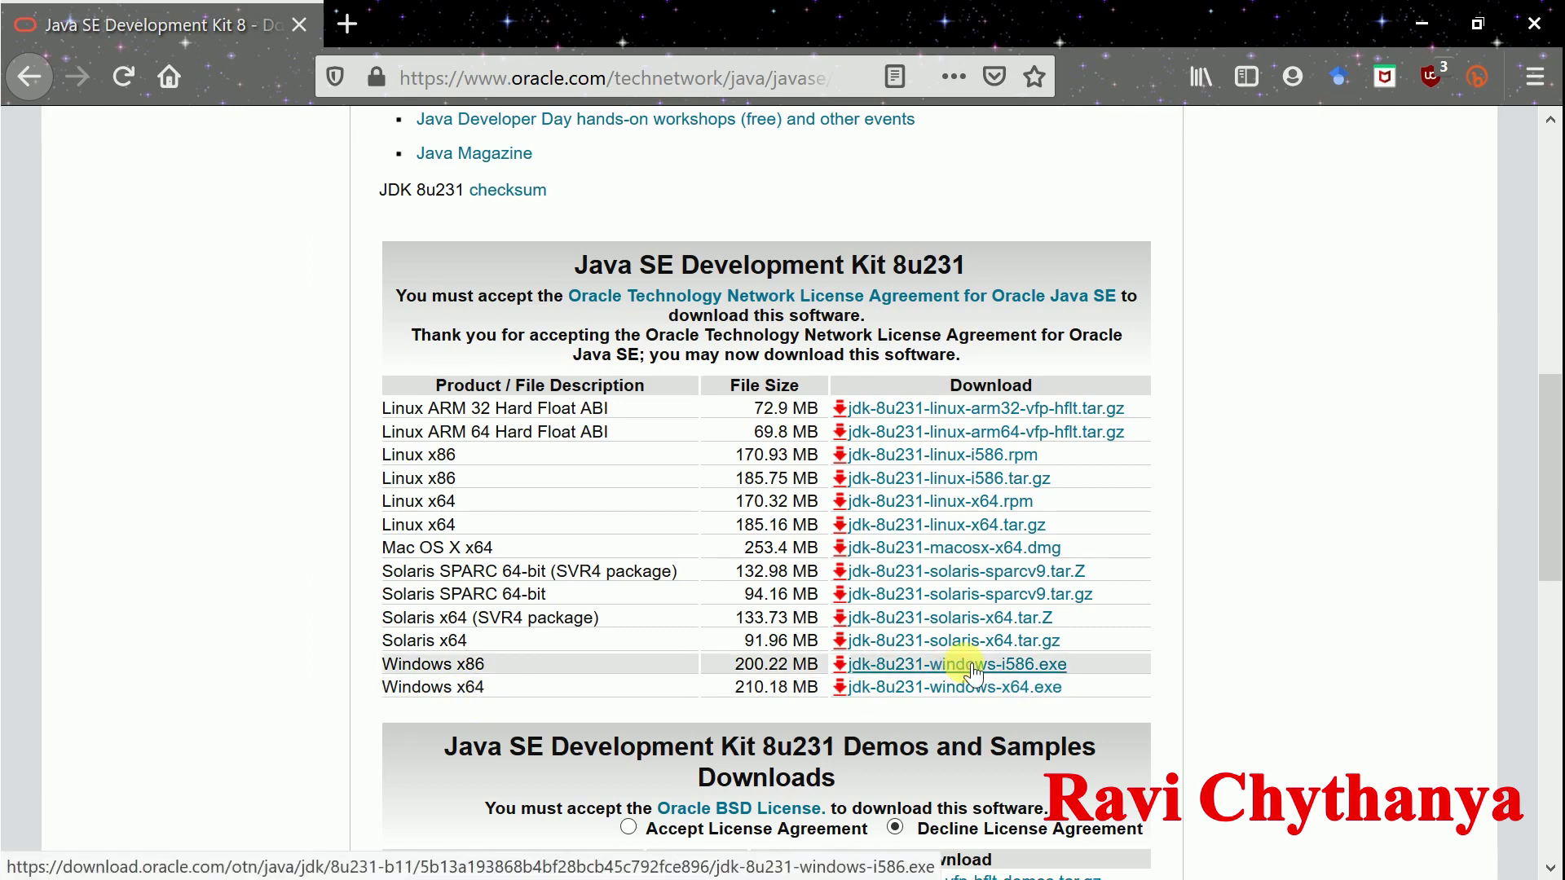
key(alt+Tab)
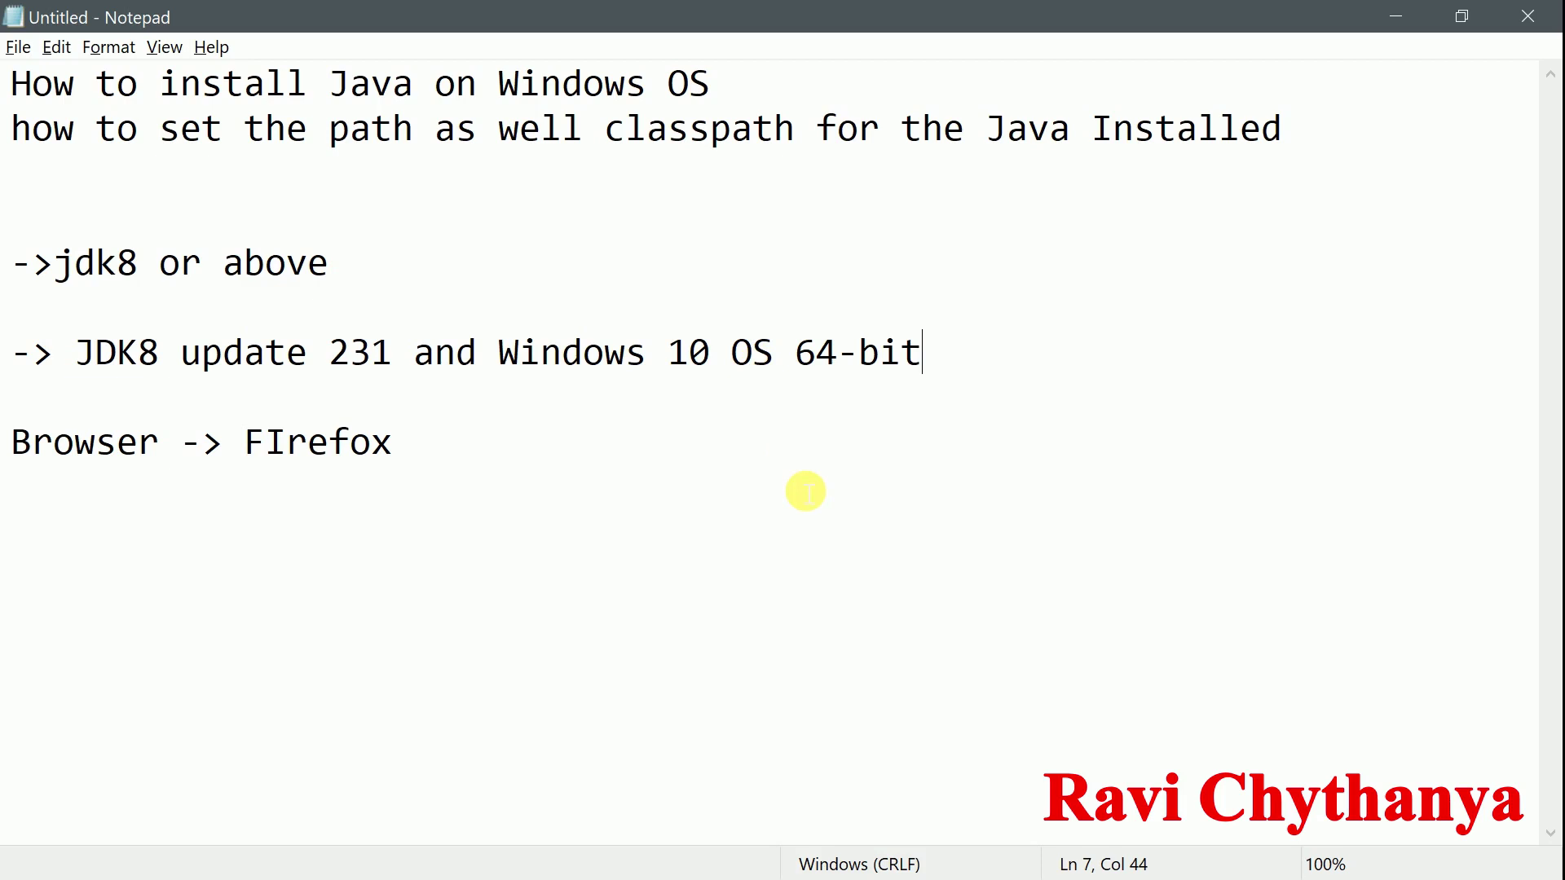
key(alt+Tab)
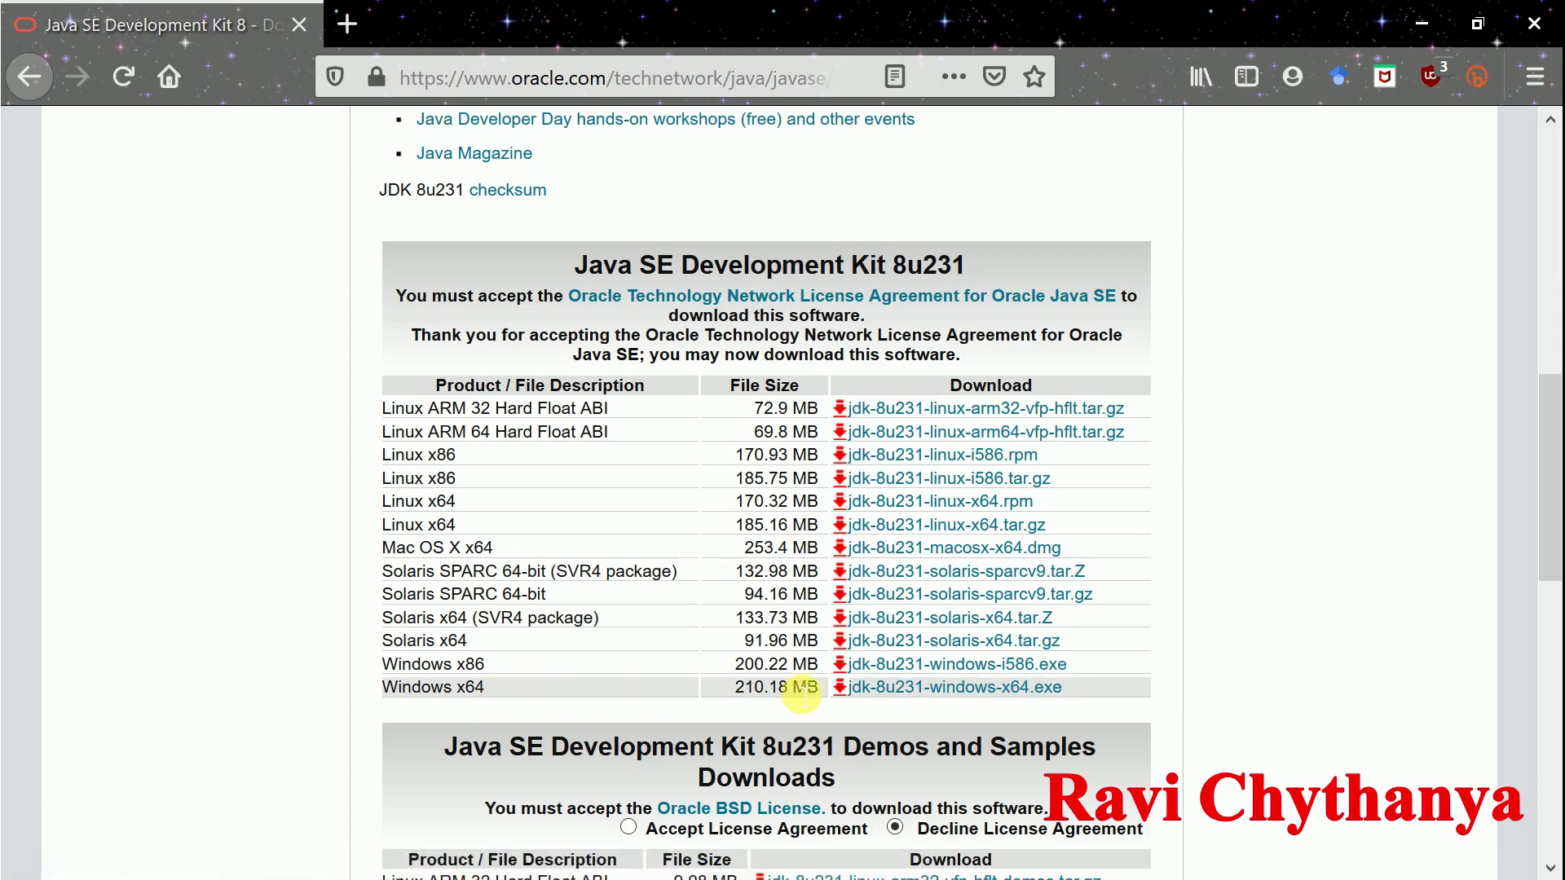
click(913, 687)
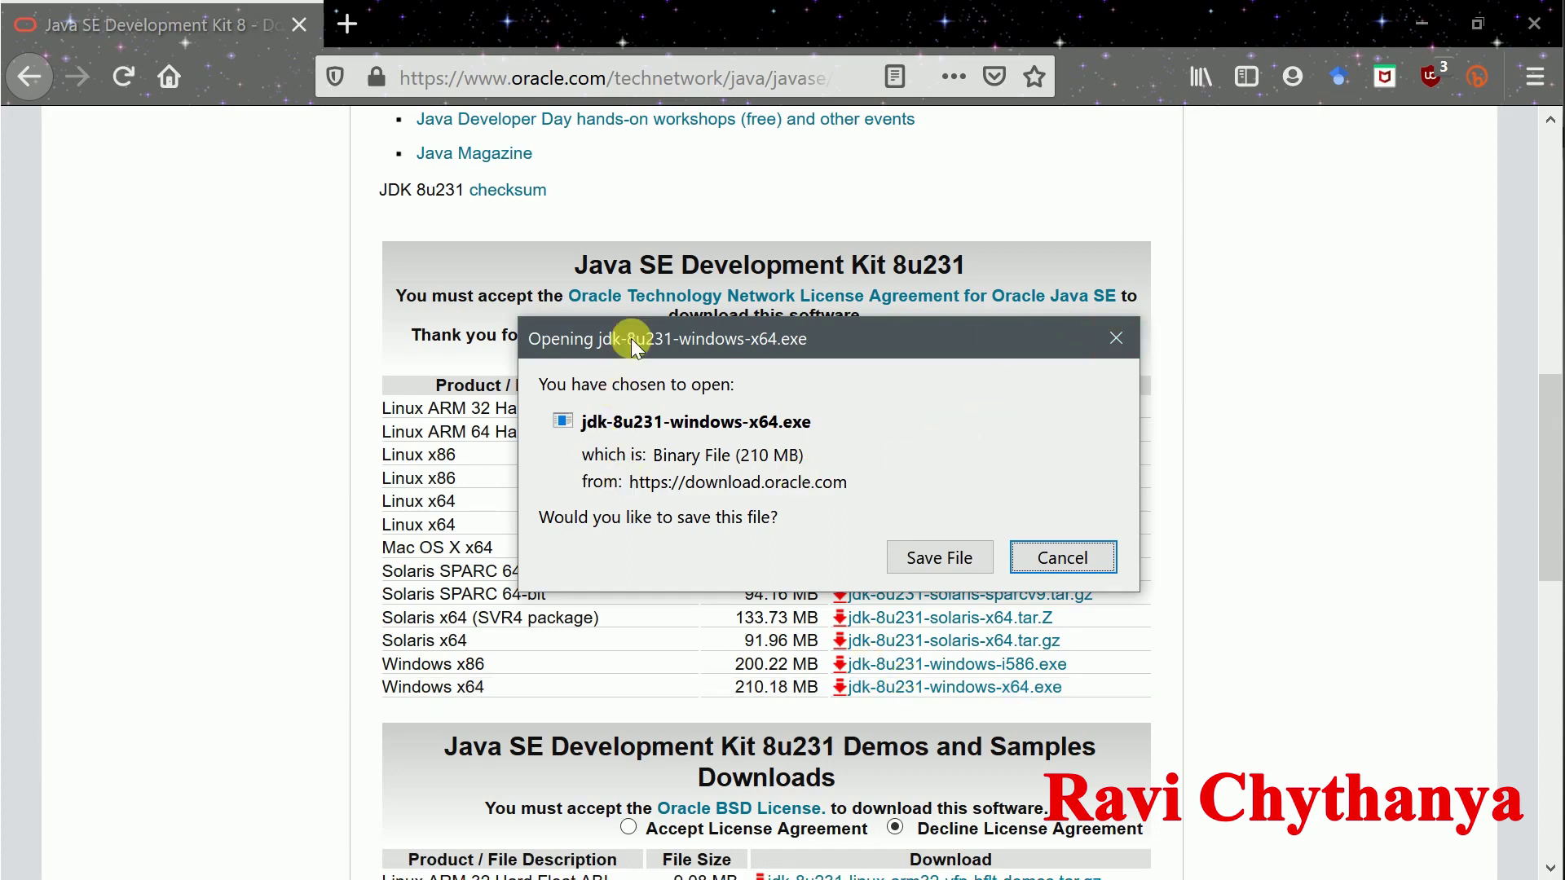
click(961, 560)
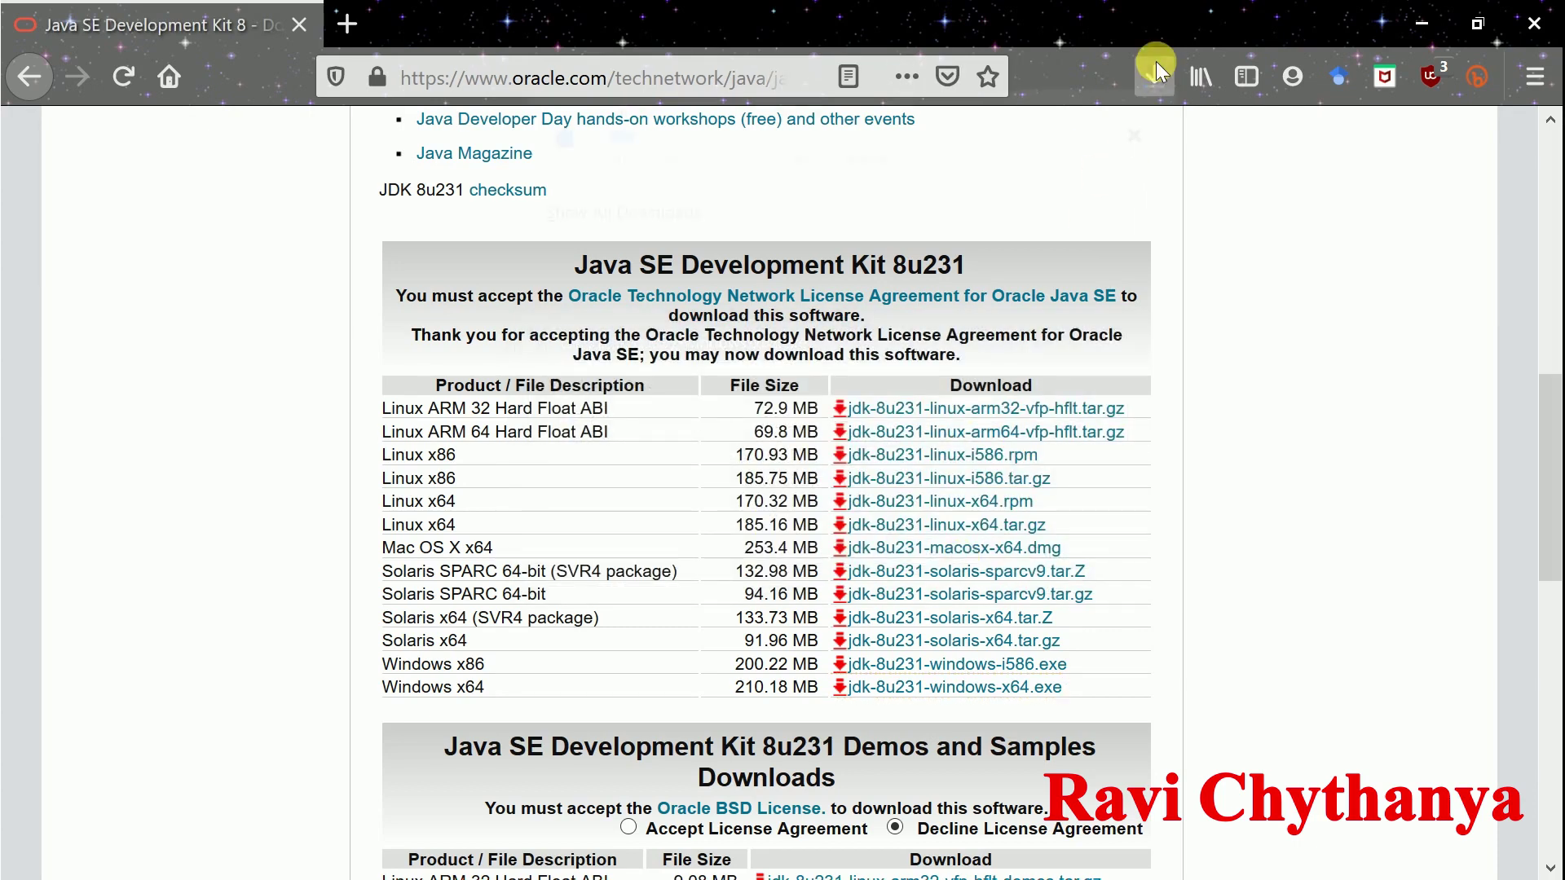
Cancel the running download of jdk-8u231-windows-x64.exe
click(1155, 61)
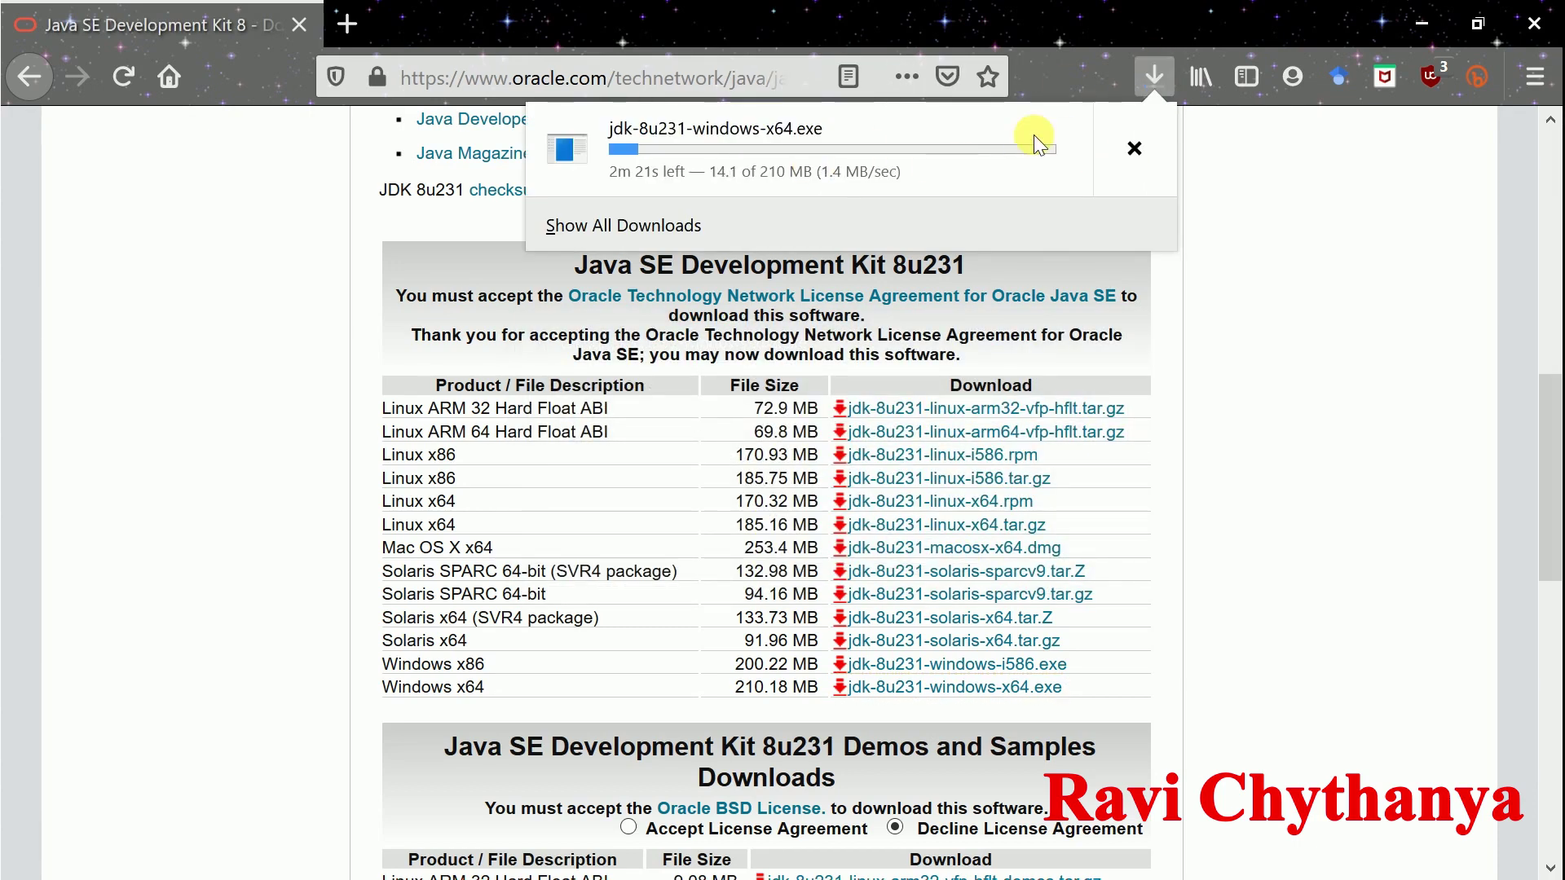
click(1131, 149)
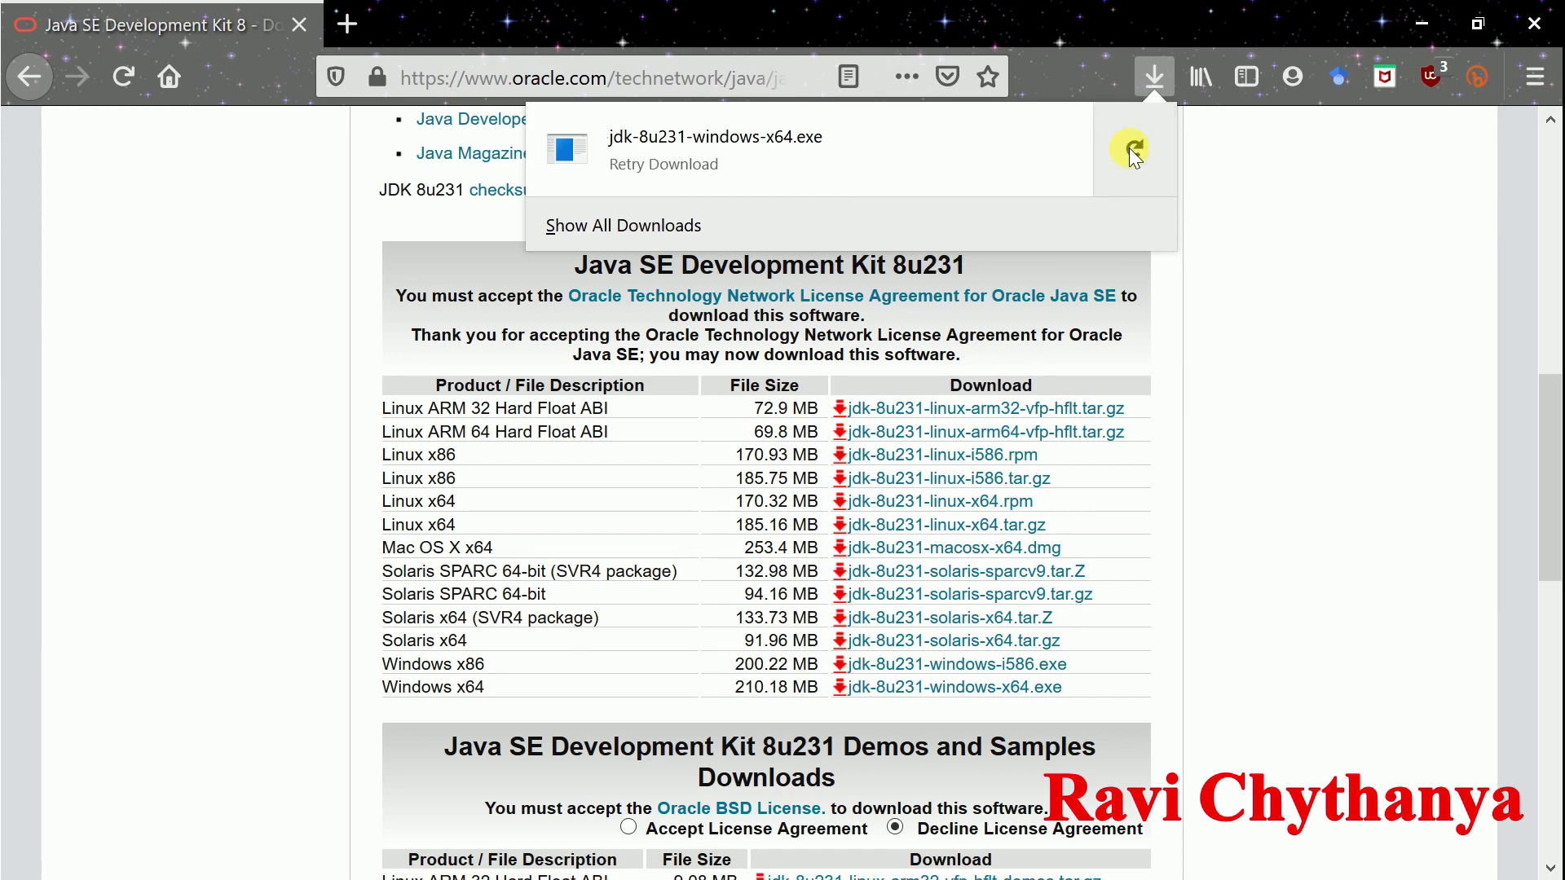
Minimize the open windows, switch to File Explorer and run jdk-8u231-windows-x64.exe from the Desktop folder
click(1434, 18)
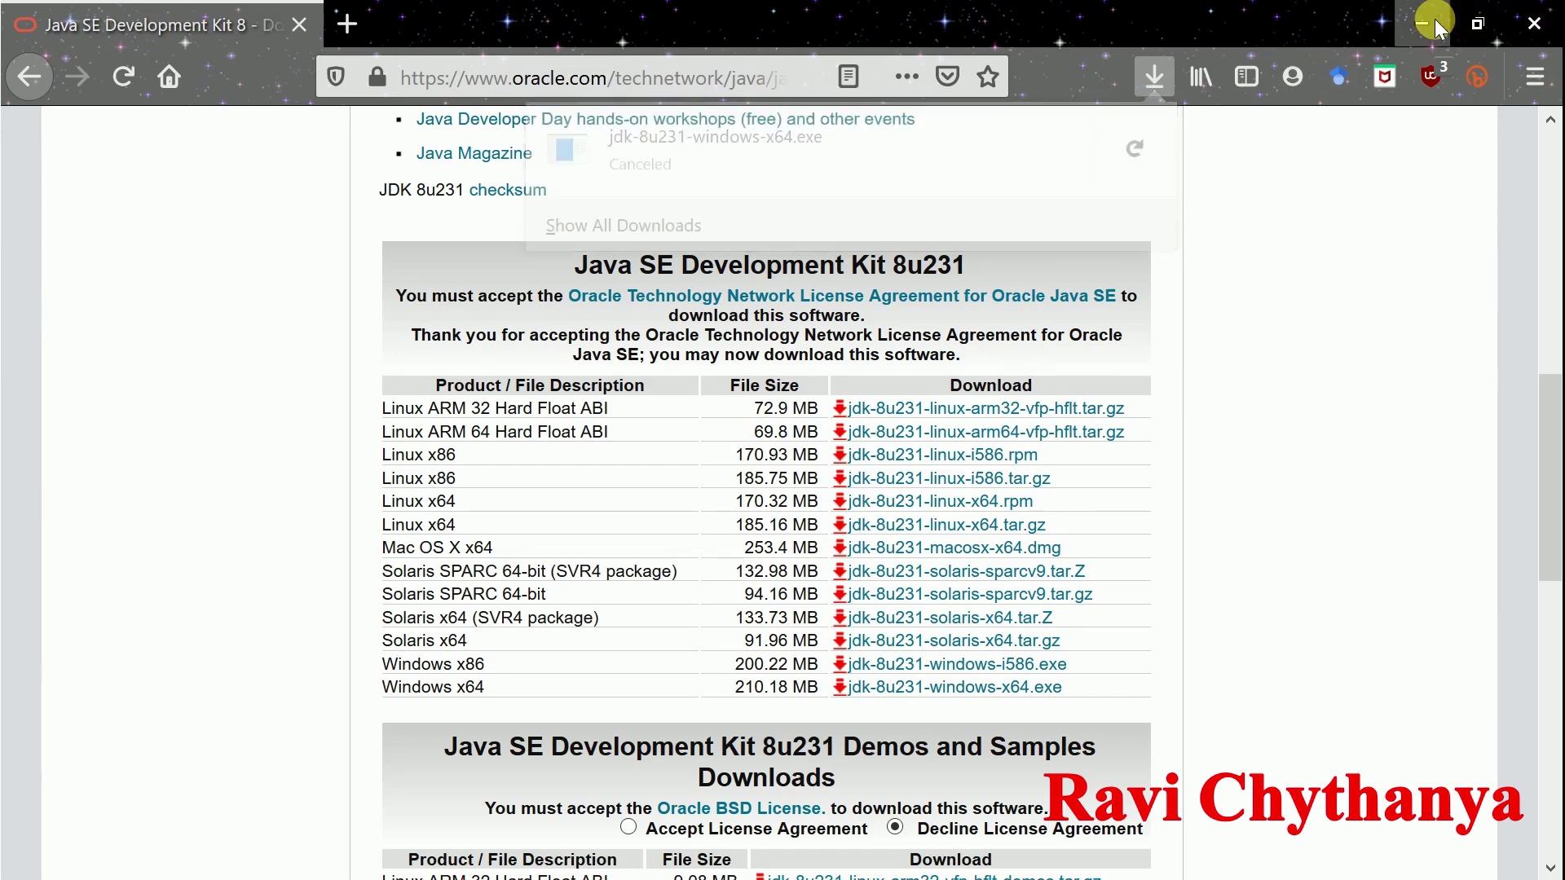
click(1420, 15)
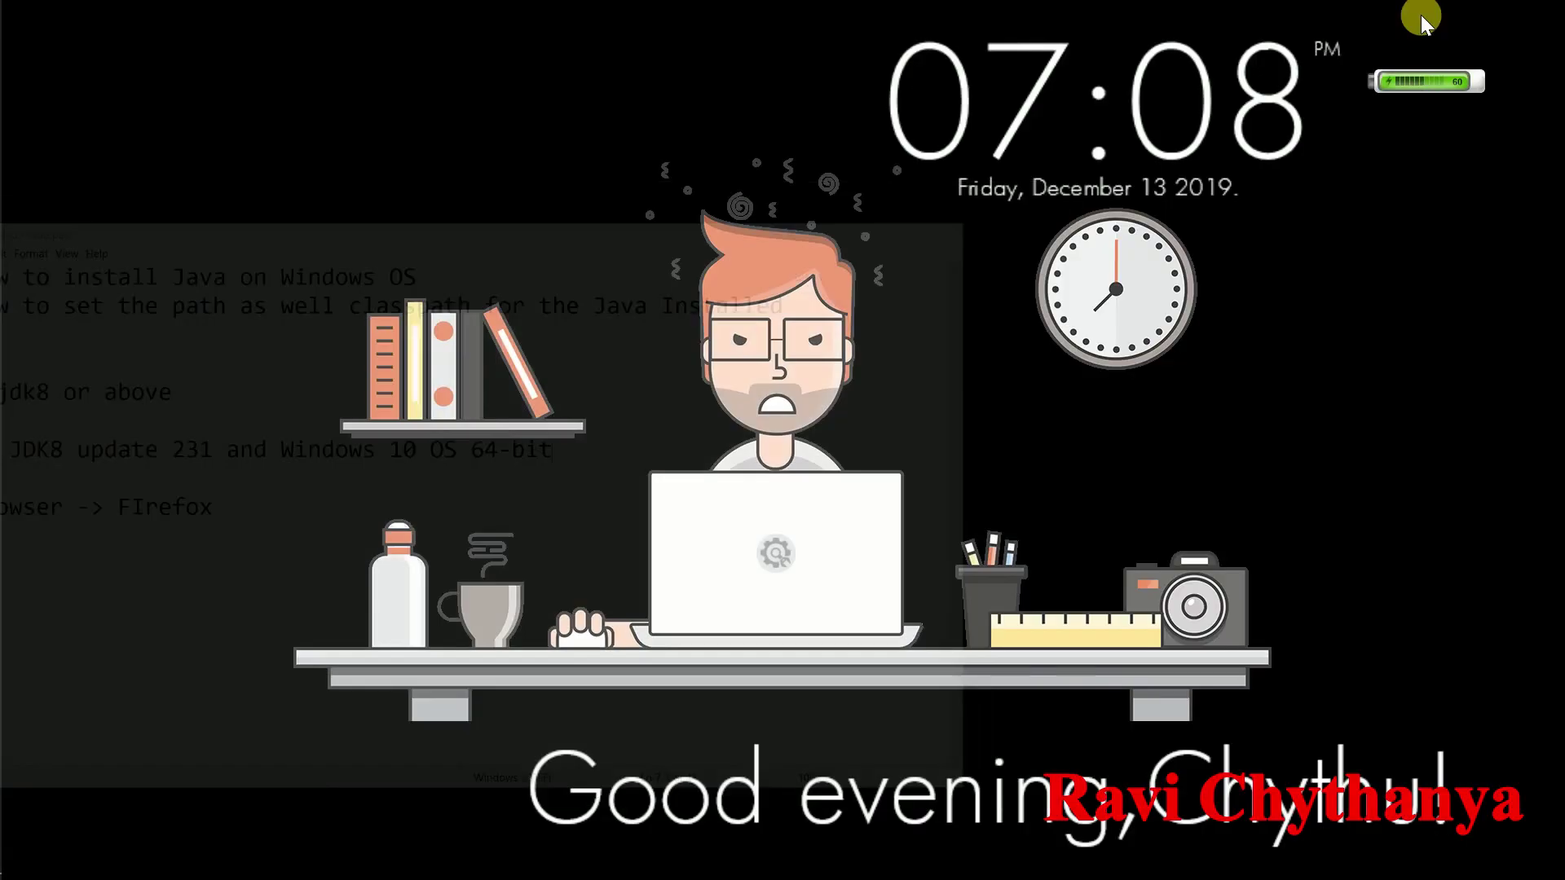
mouse_move(4, 538)
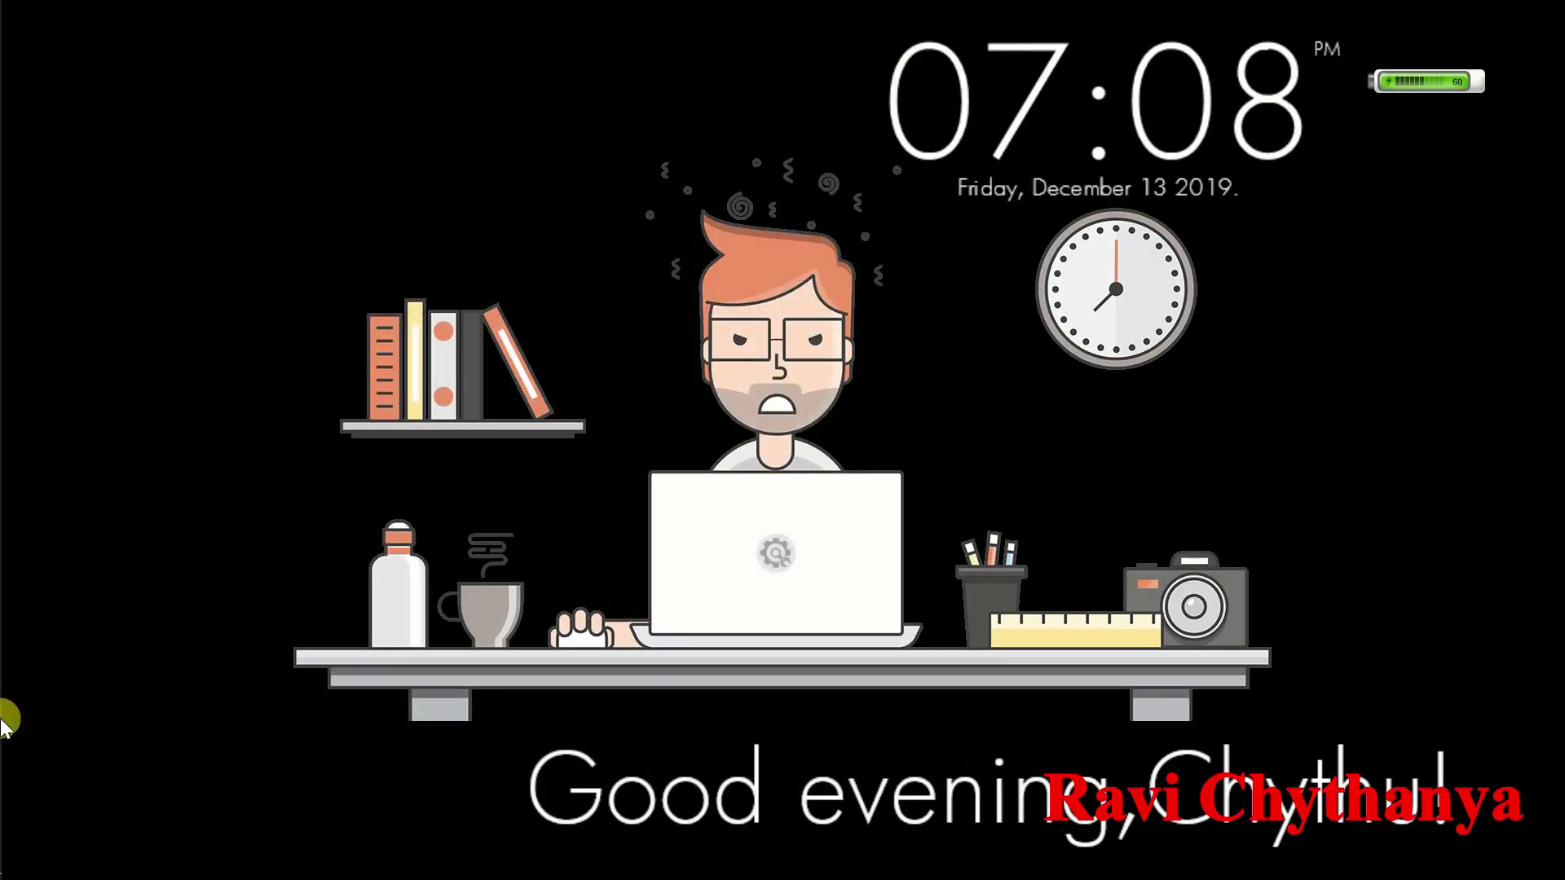
mouse_move(3, 717)
key(super+e)
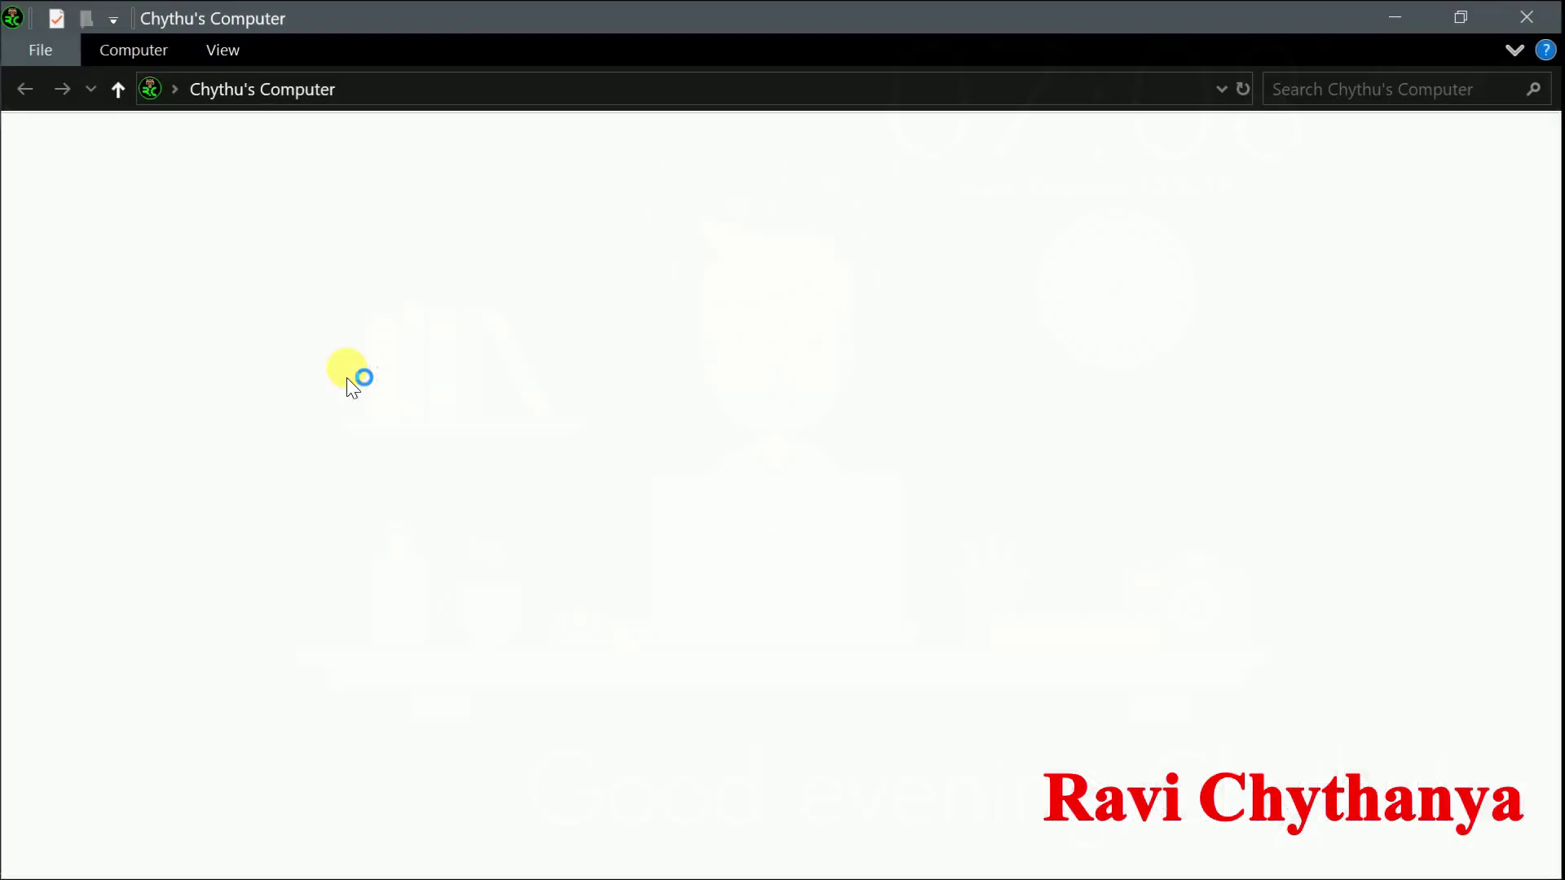
click(147, 380)
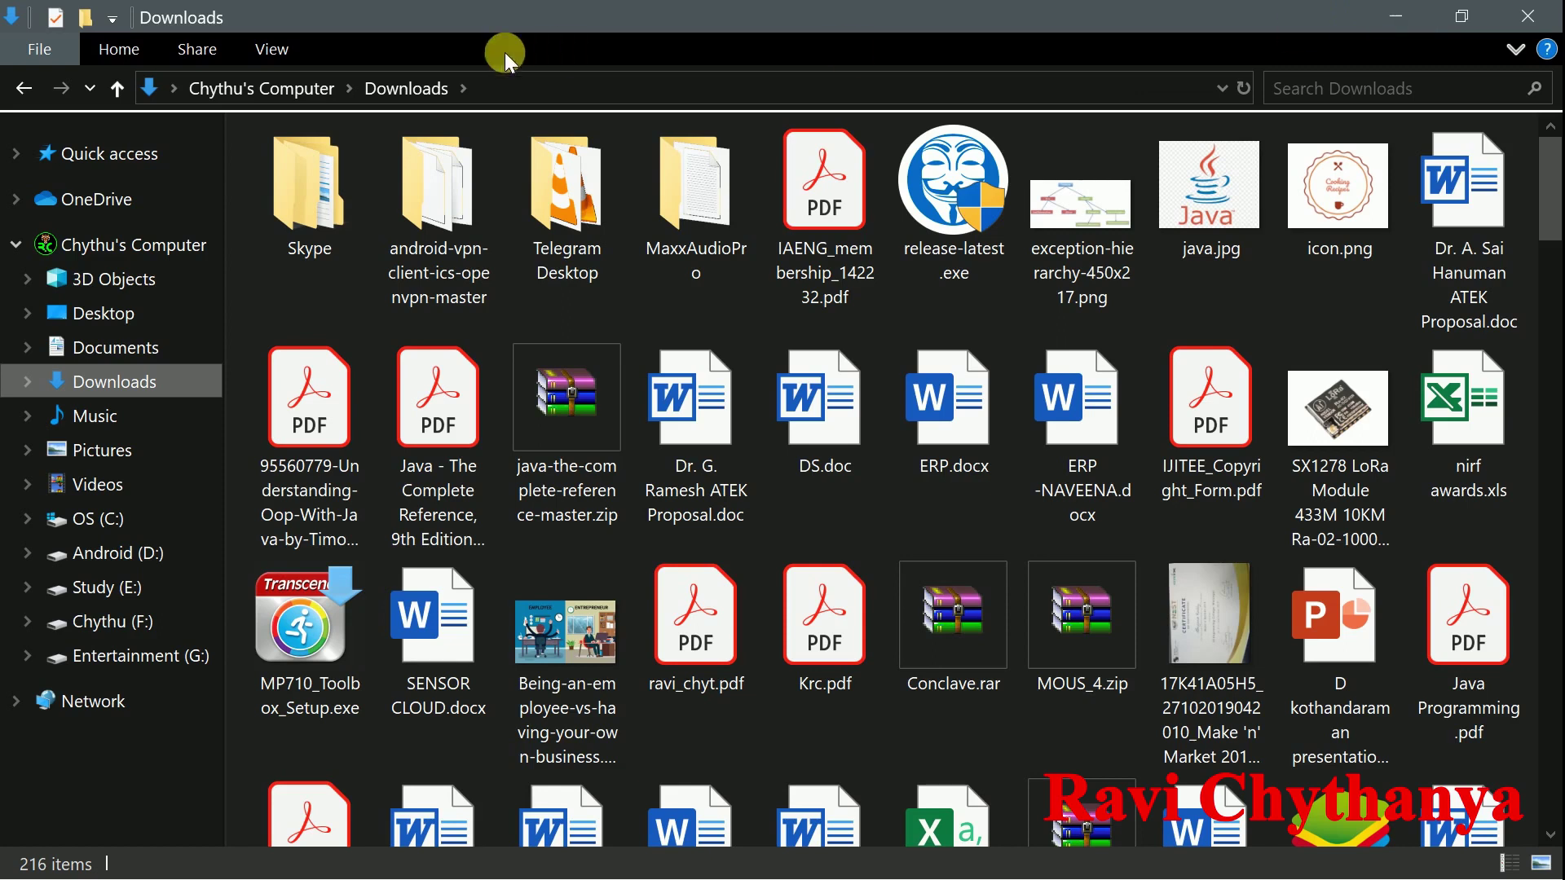
click(110, 313)
click(441, 177)
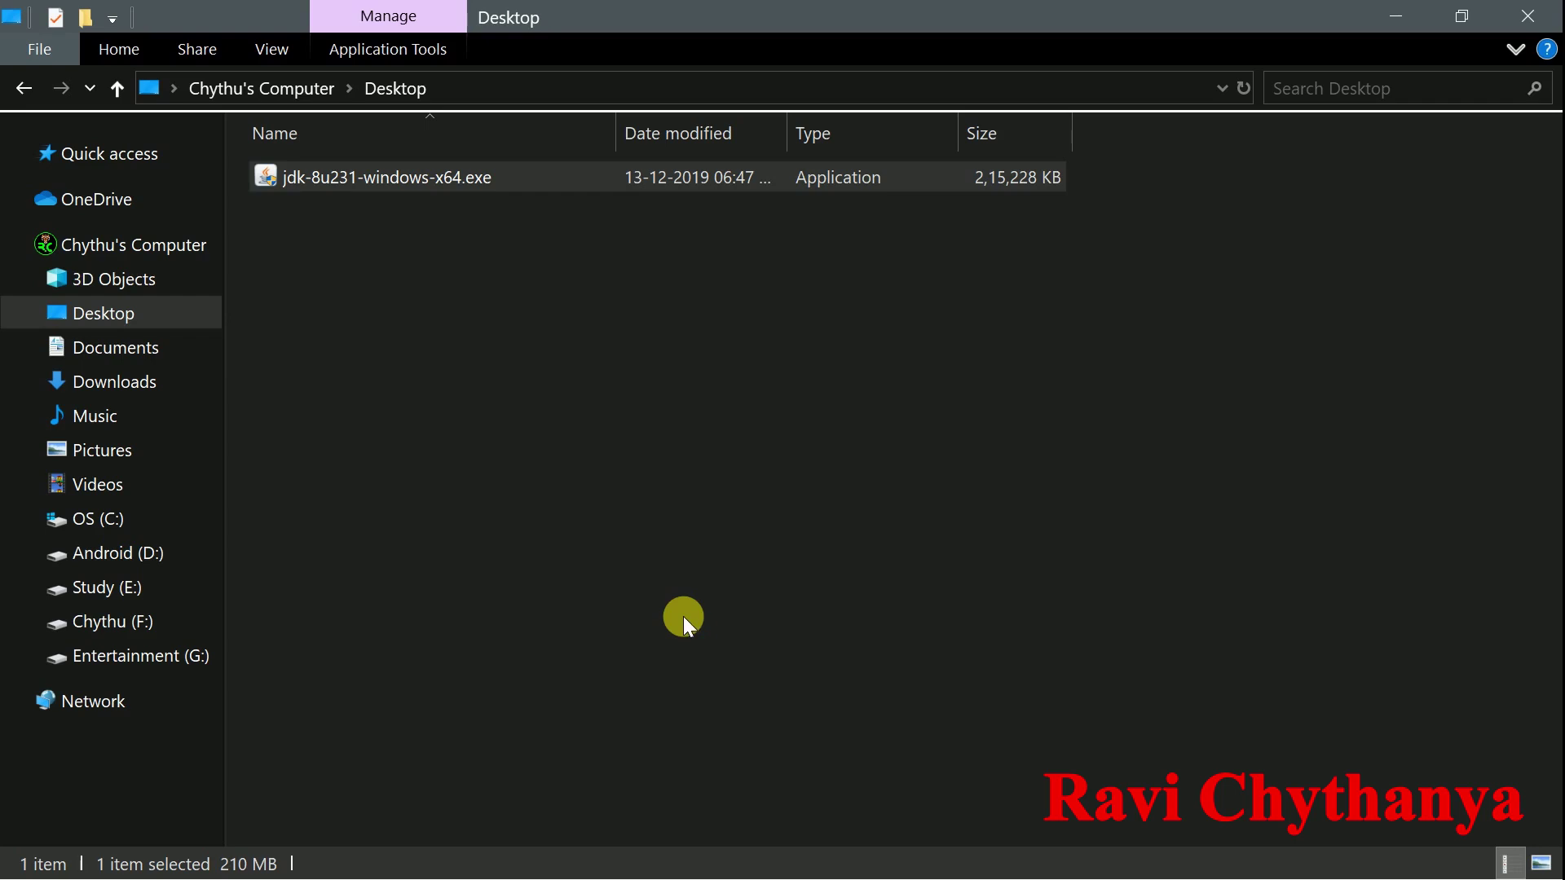
click(1379, 20)
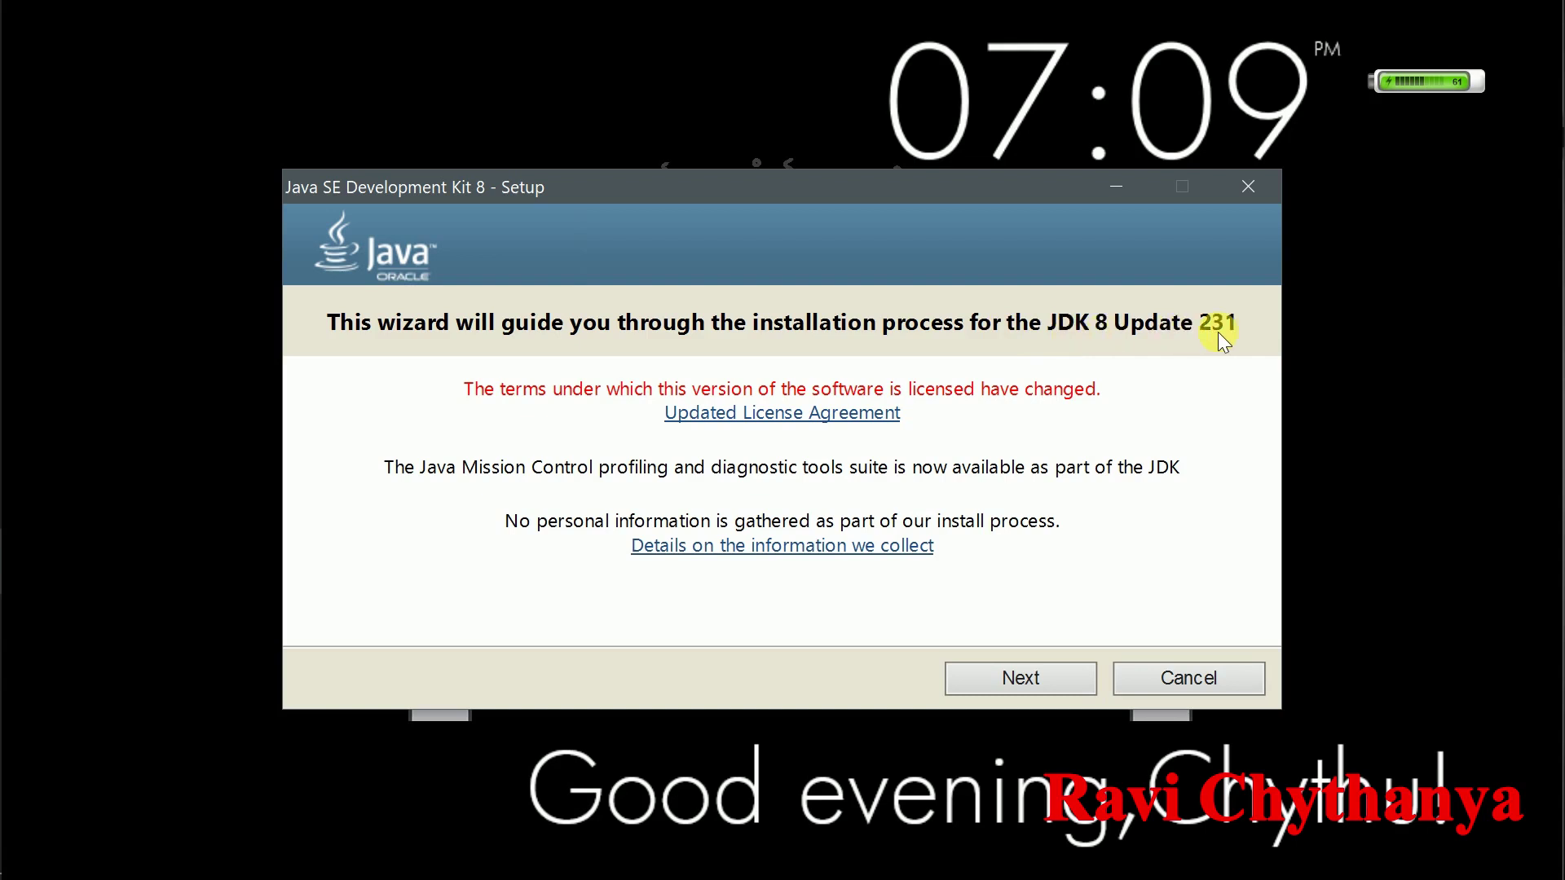
Install the JDK with its default features in C:\Program Files\Java\jdk1.8.0_231\, checking the Development Tools install options
click(1041, 682)
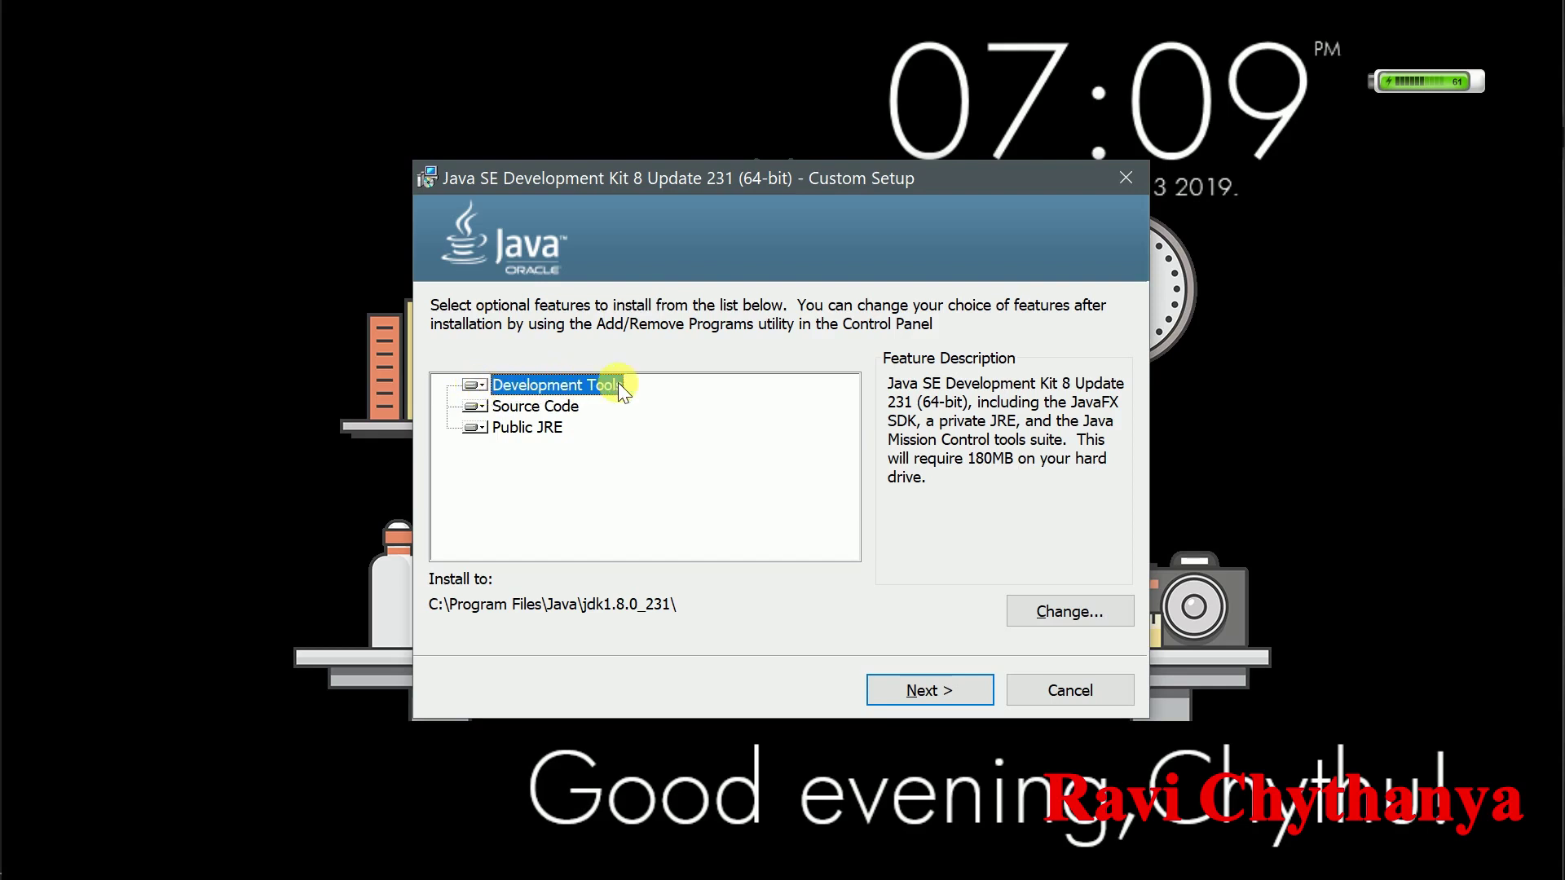
click(481, 385)
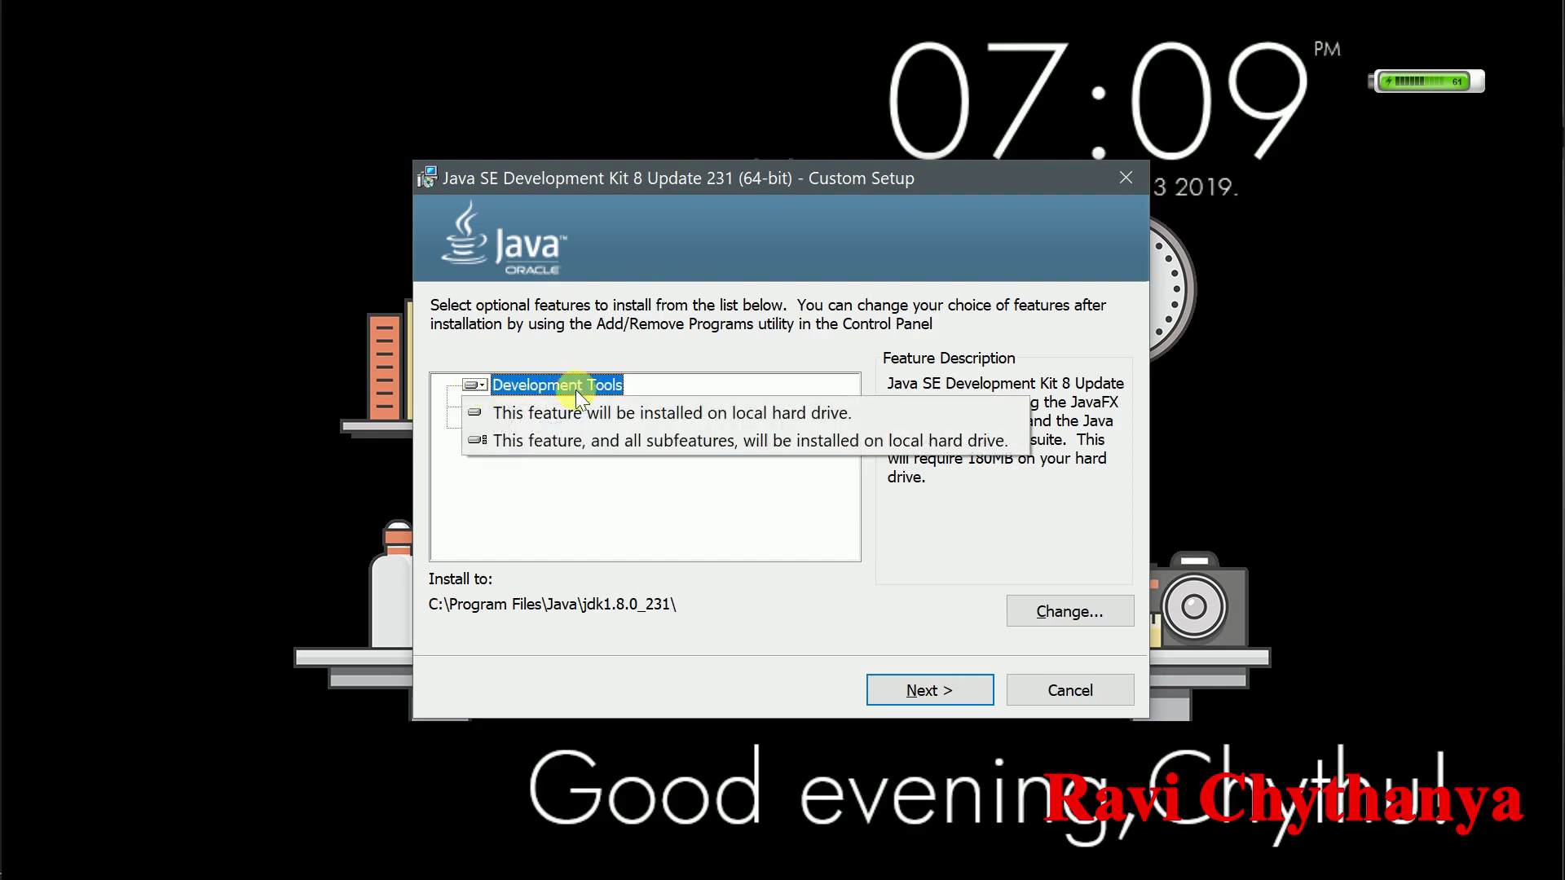
click(738, 345)
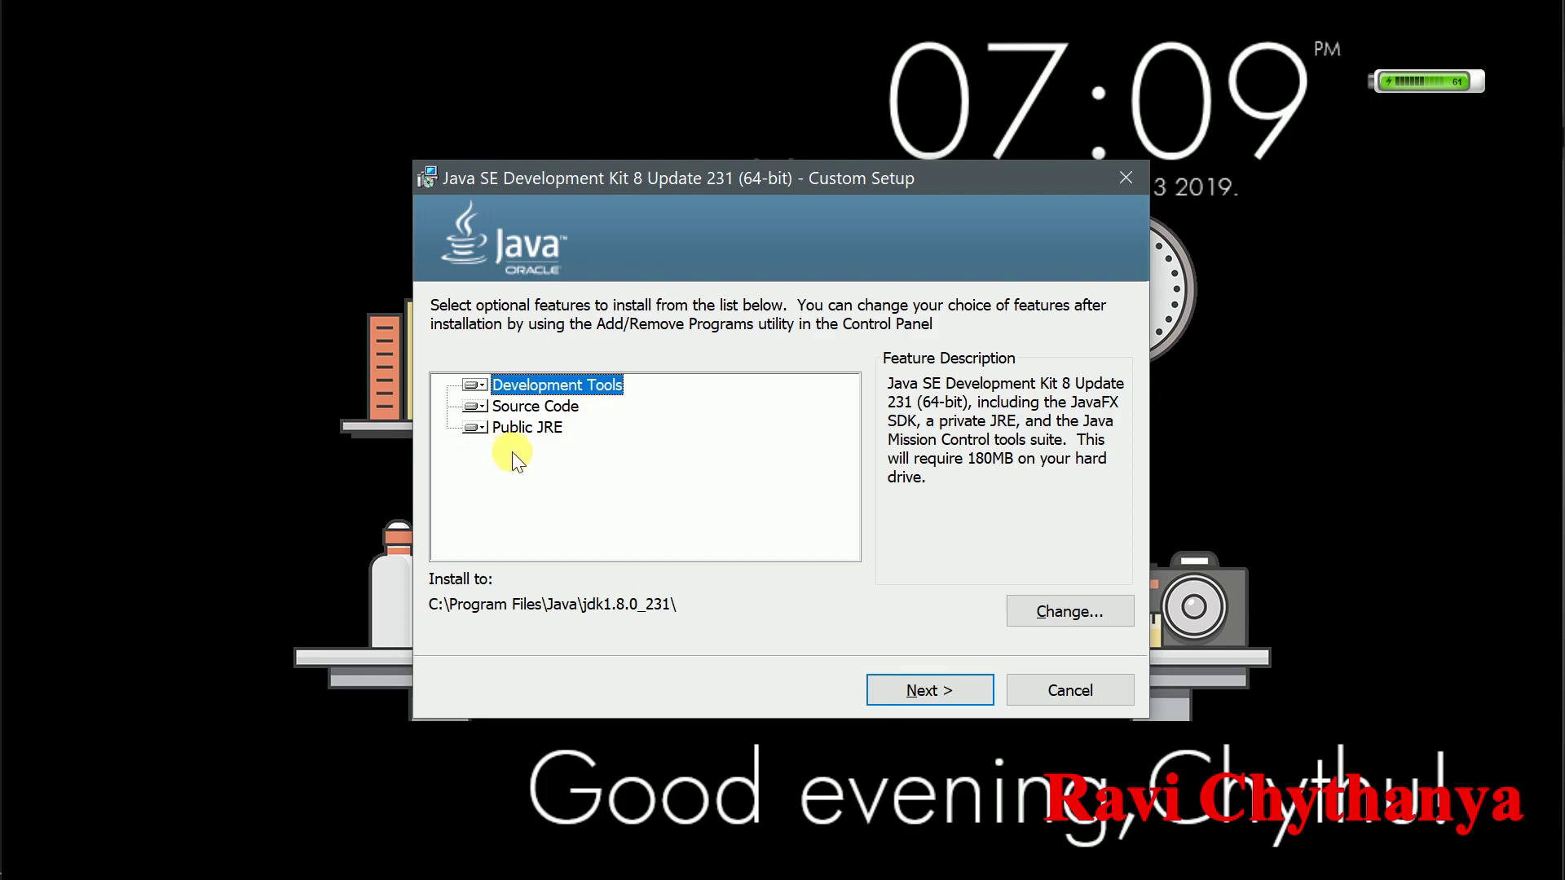
click(956, 697)
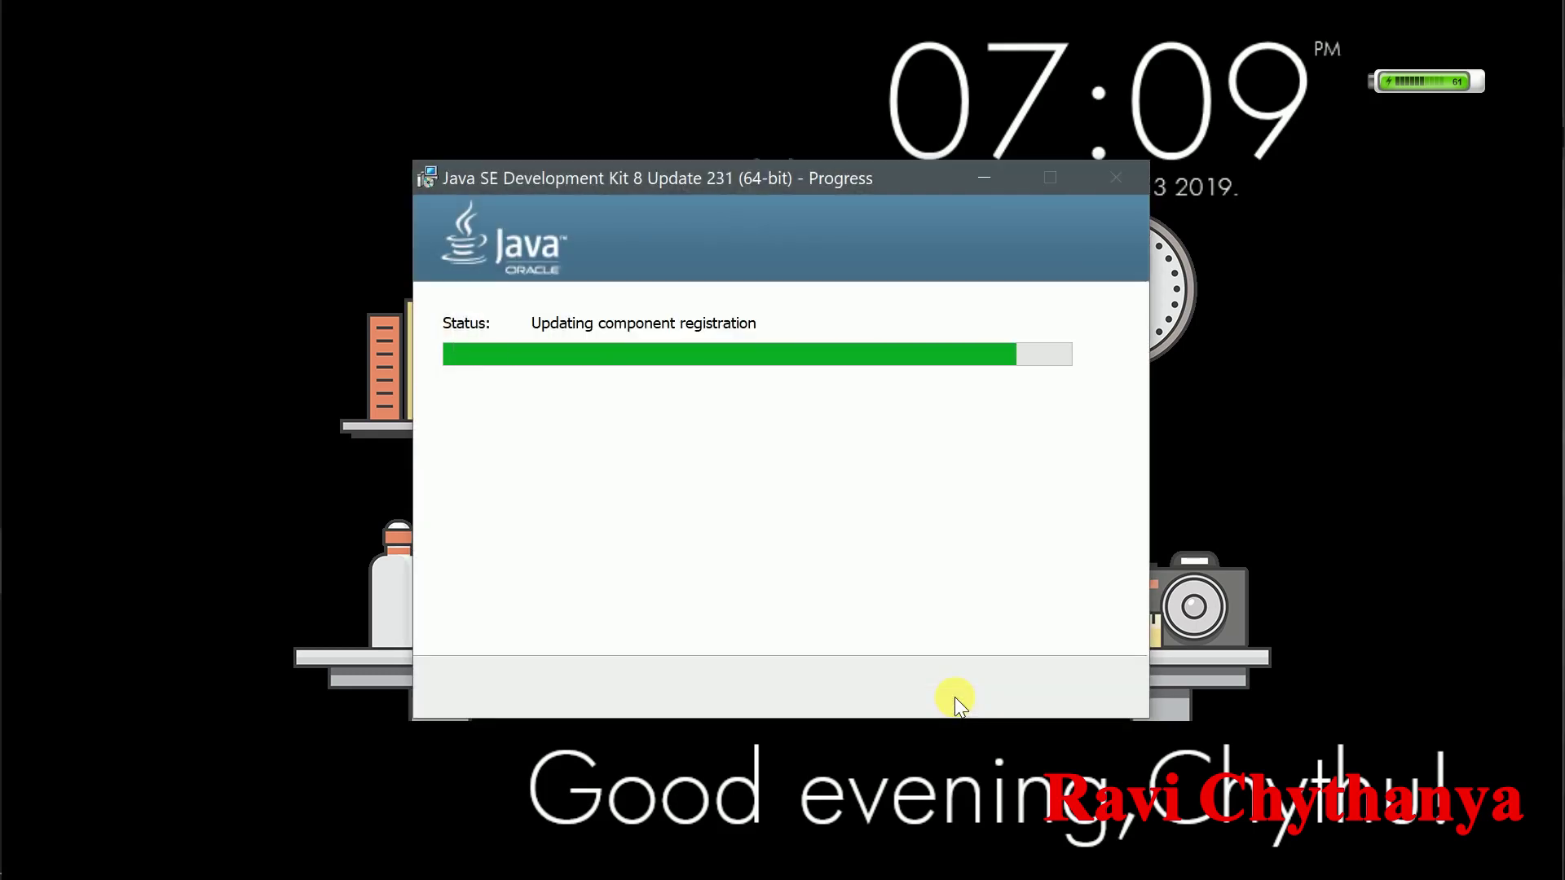
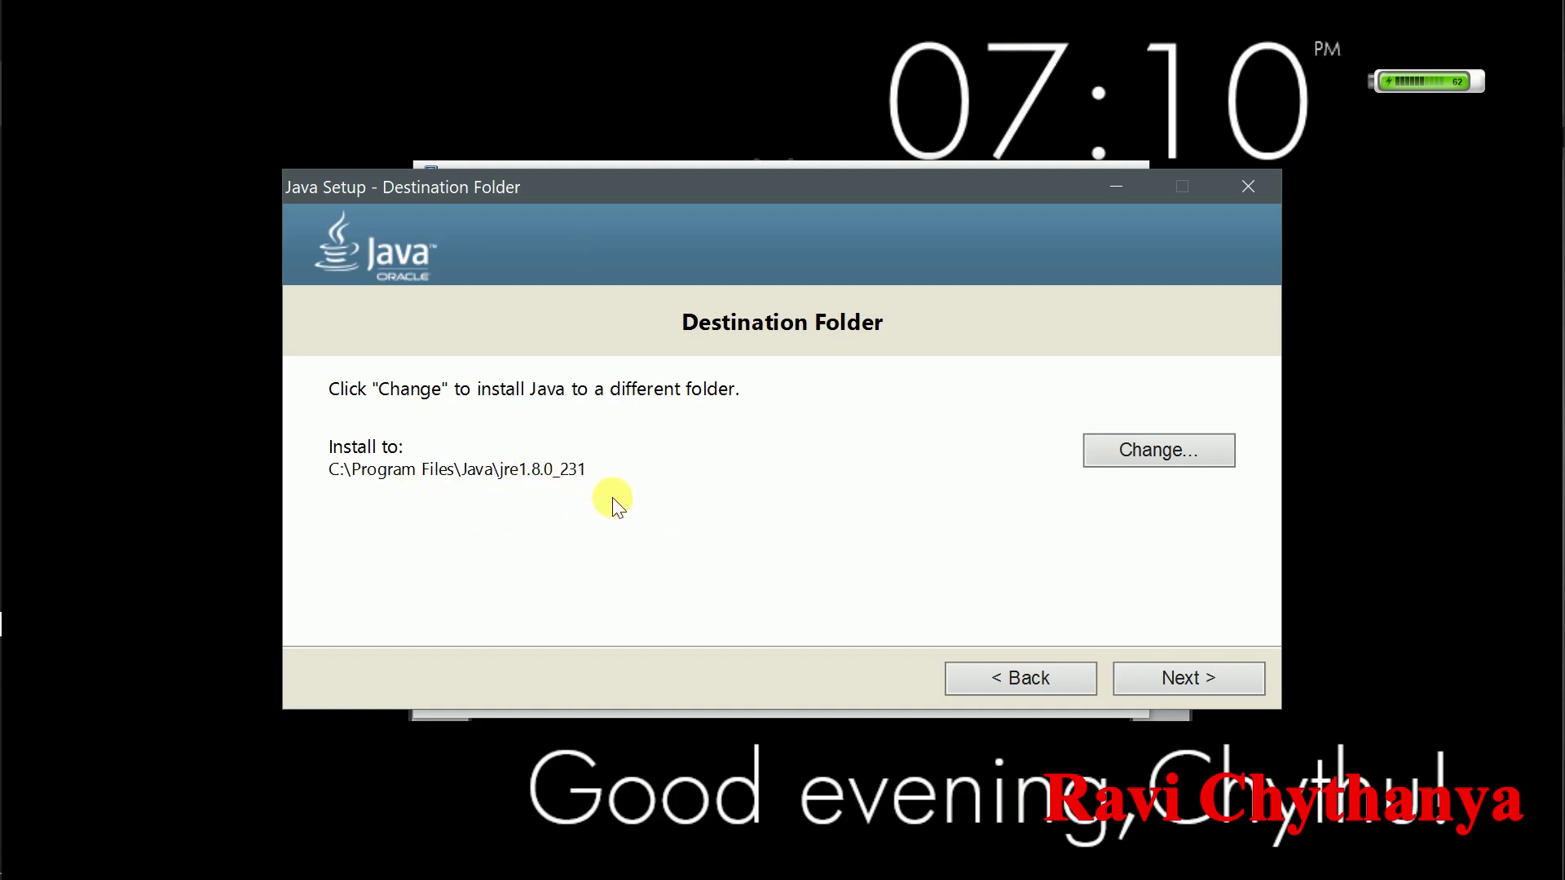
Install the JRE in C:\Program Files\Java\jre1.8.0_231 and close the finished setup wizard
click(1206, 680)
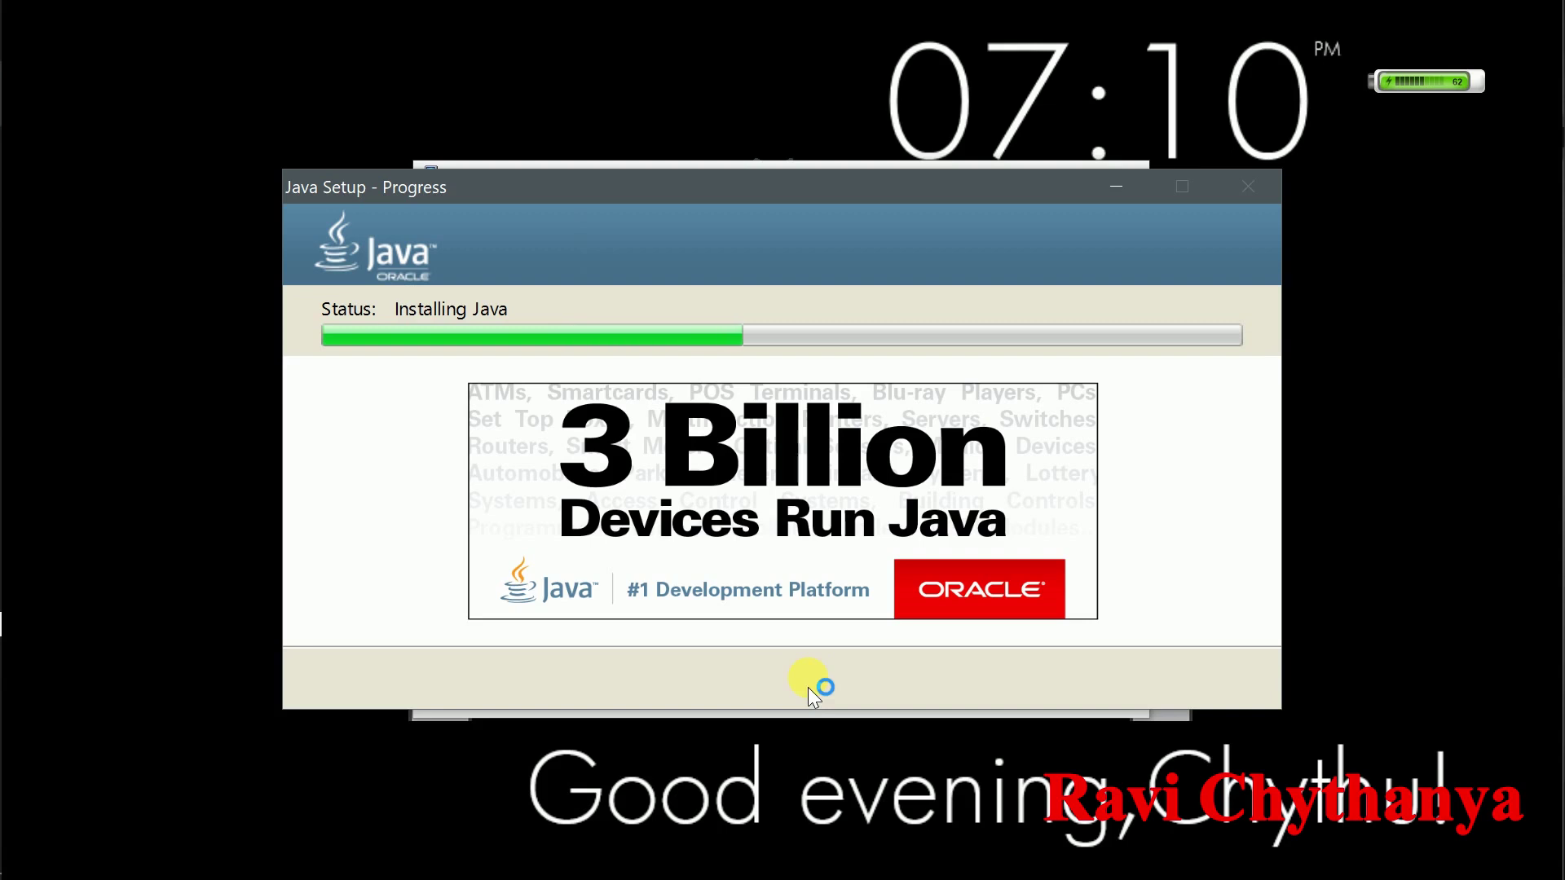
mouse_move(2, 677)
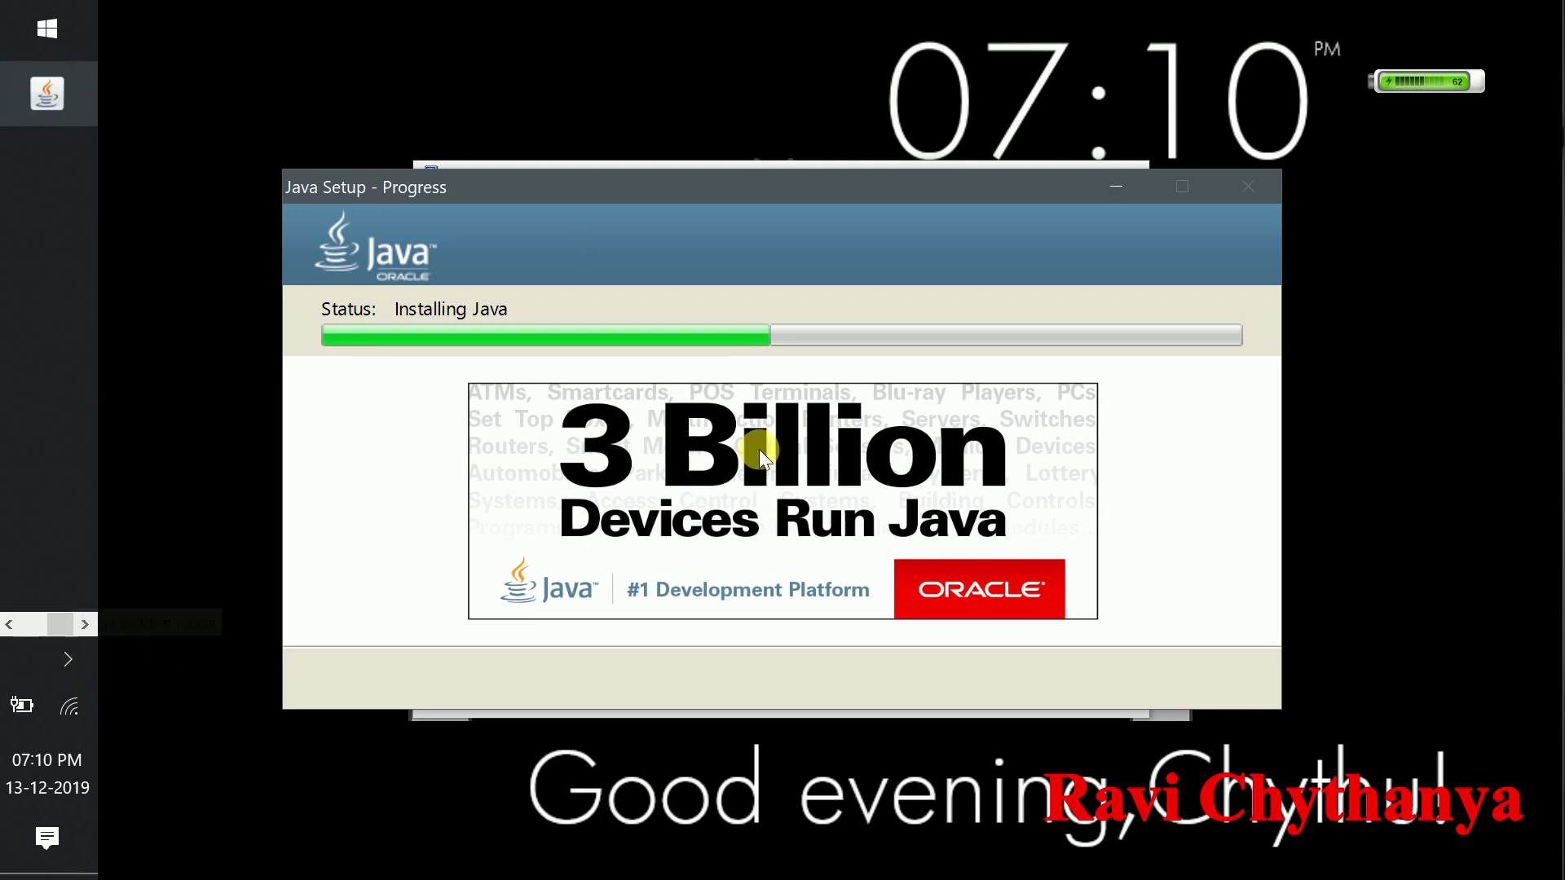
click(6, 627)
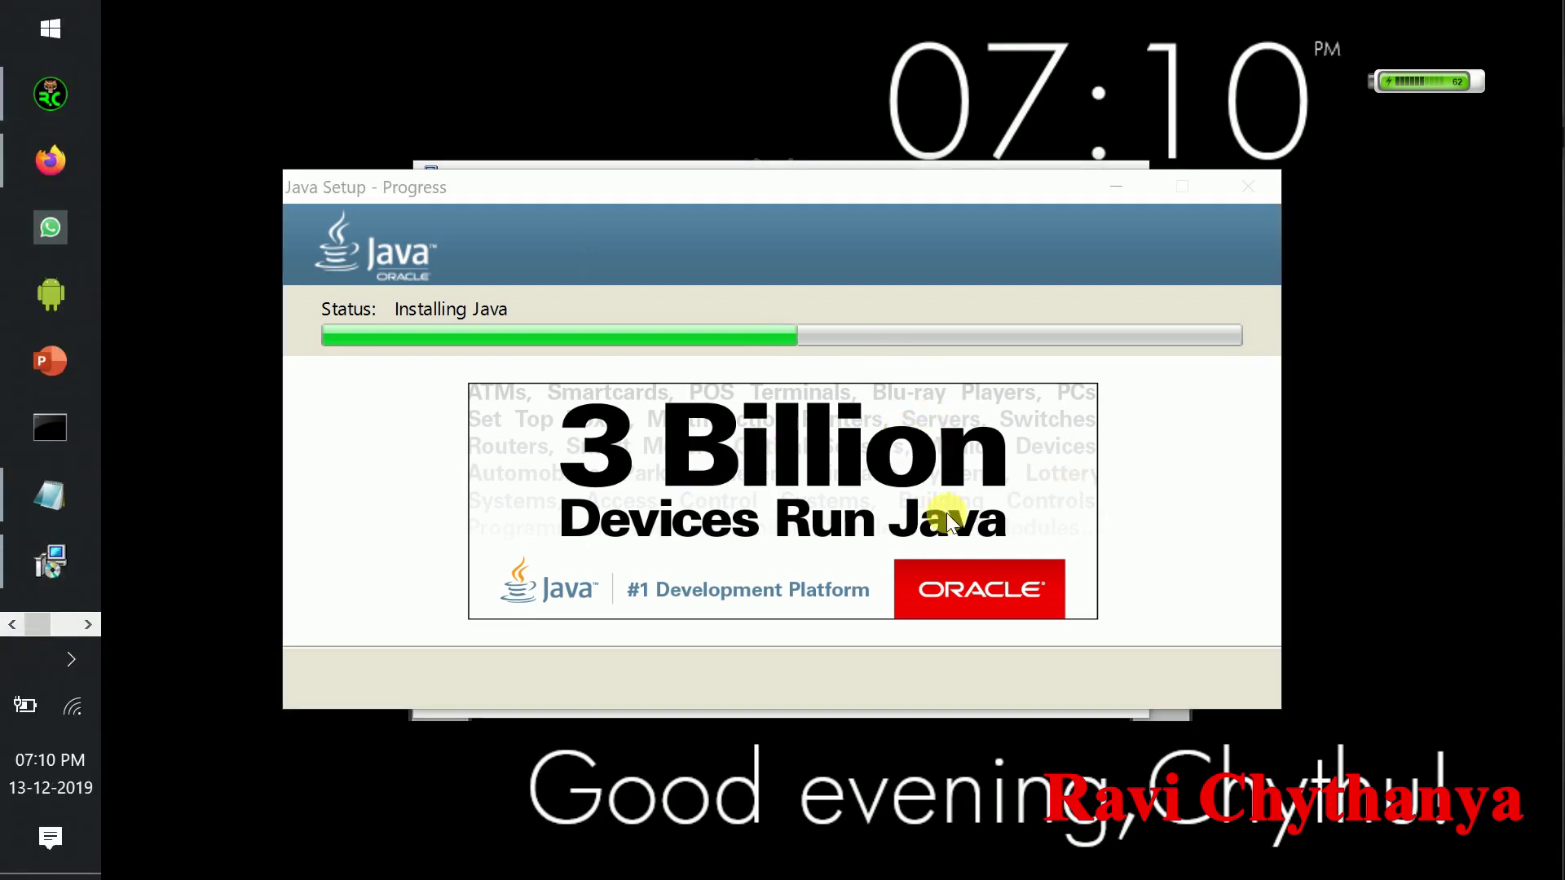
click(1098, 594)
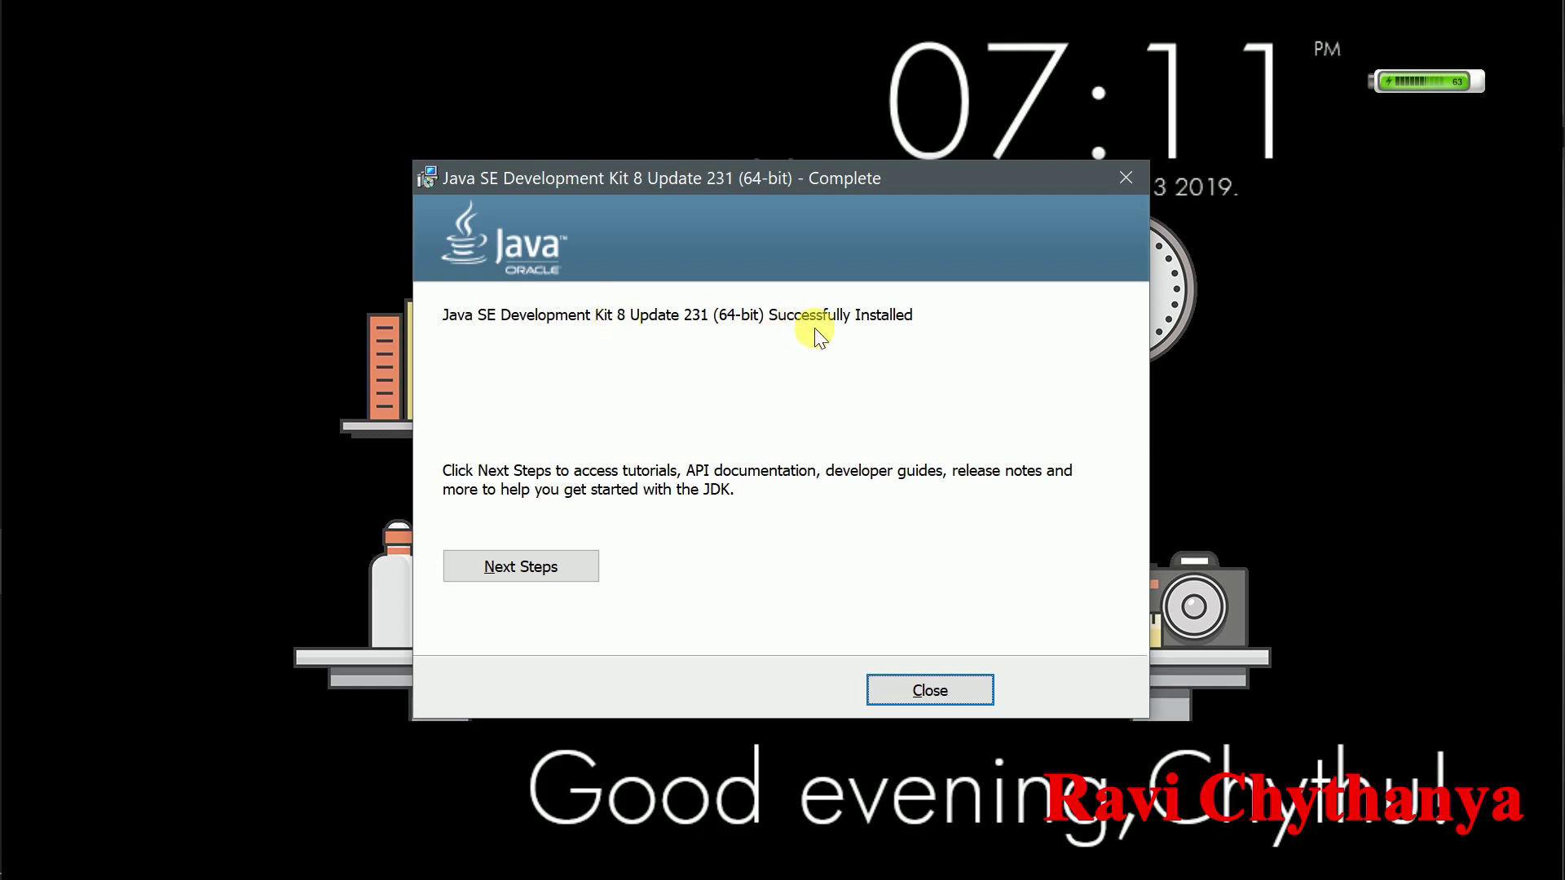
click(947, 689)
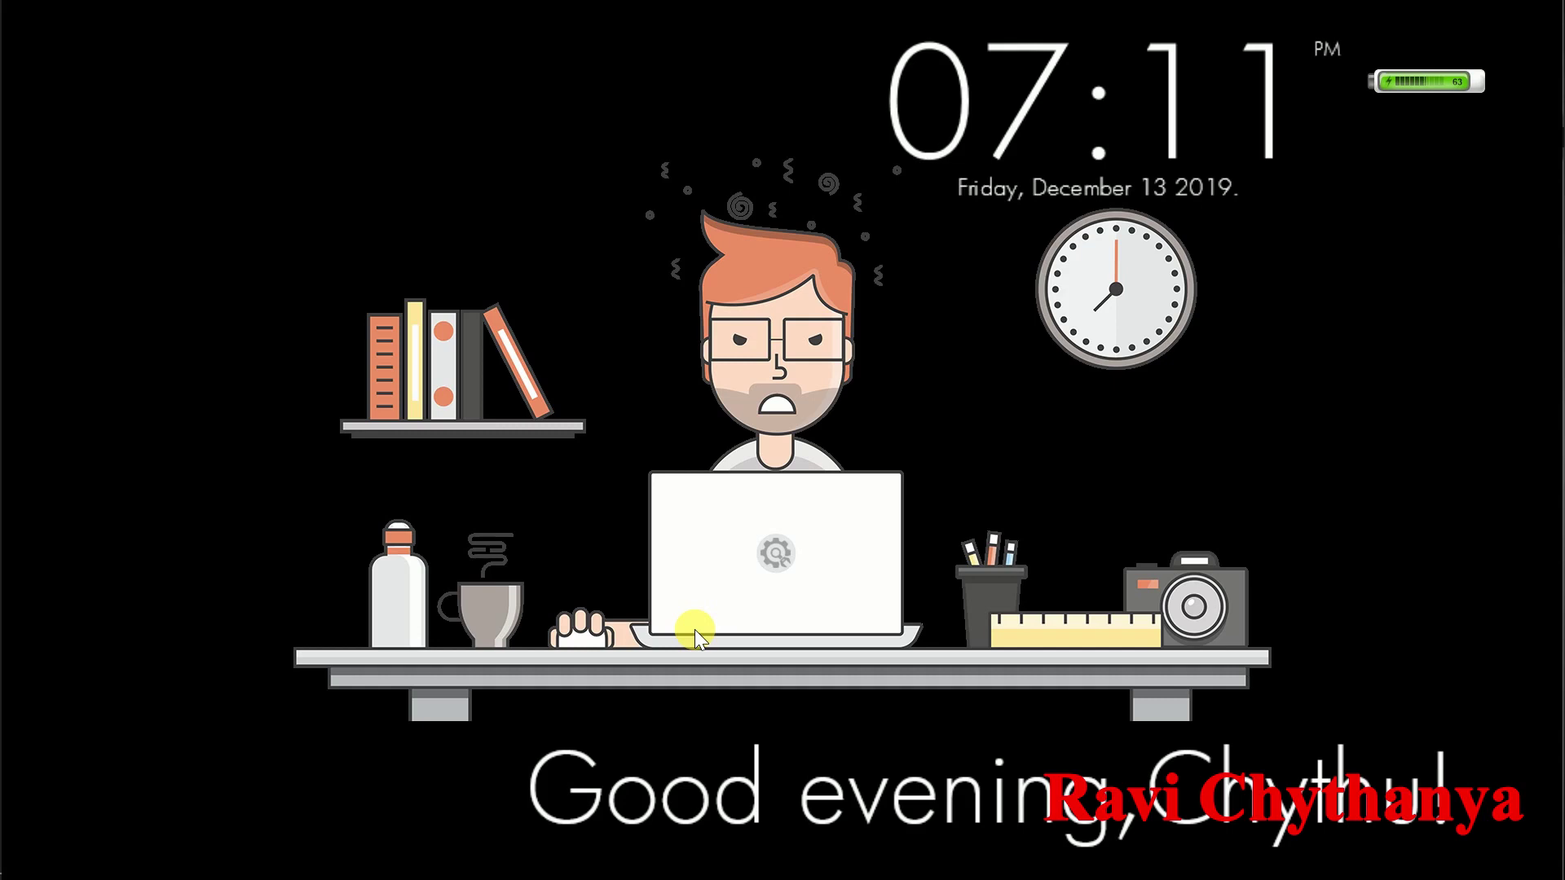
Switch to Command Prompt, run javac to test the compiler command and minimize the window
mouse_move(4, 769)
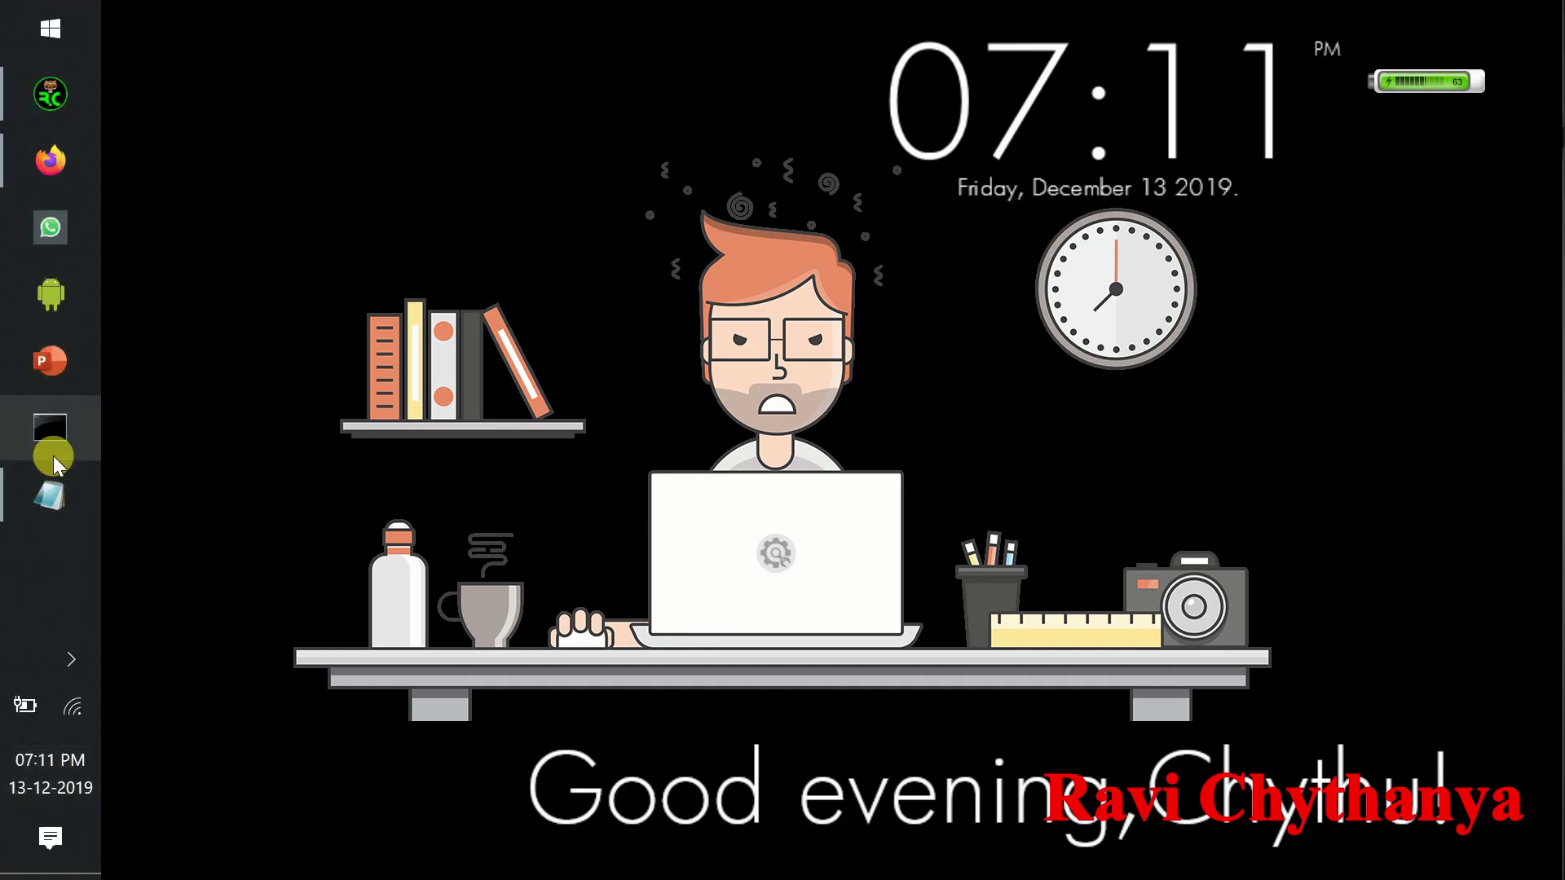
click(52, 443)
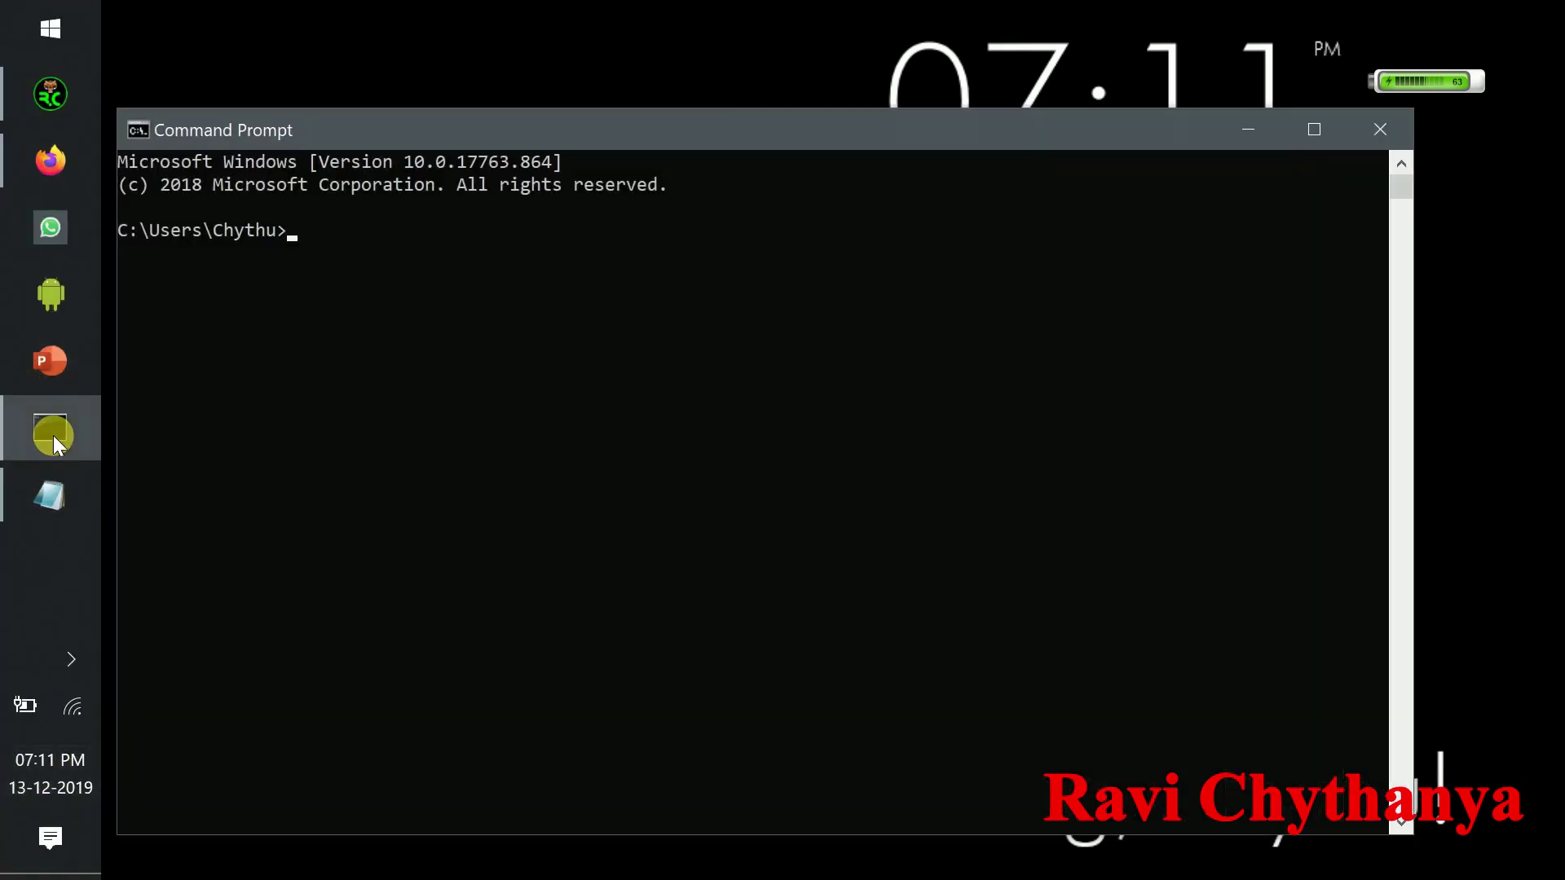
text(javac)
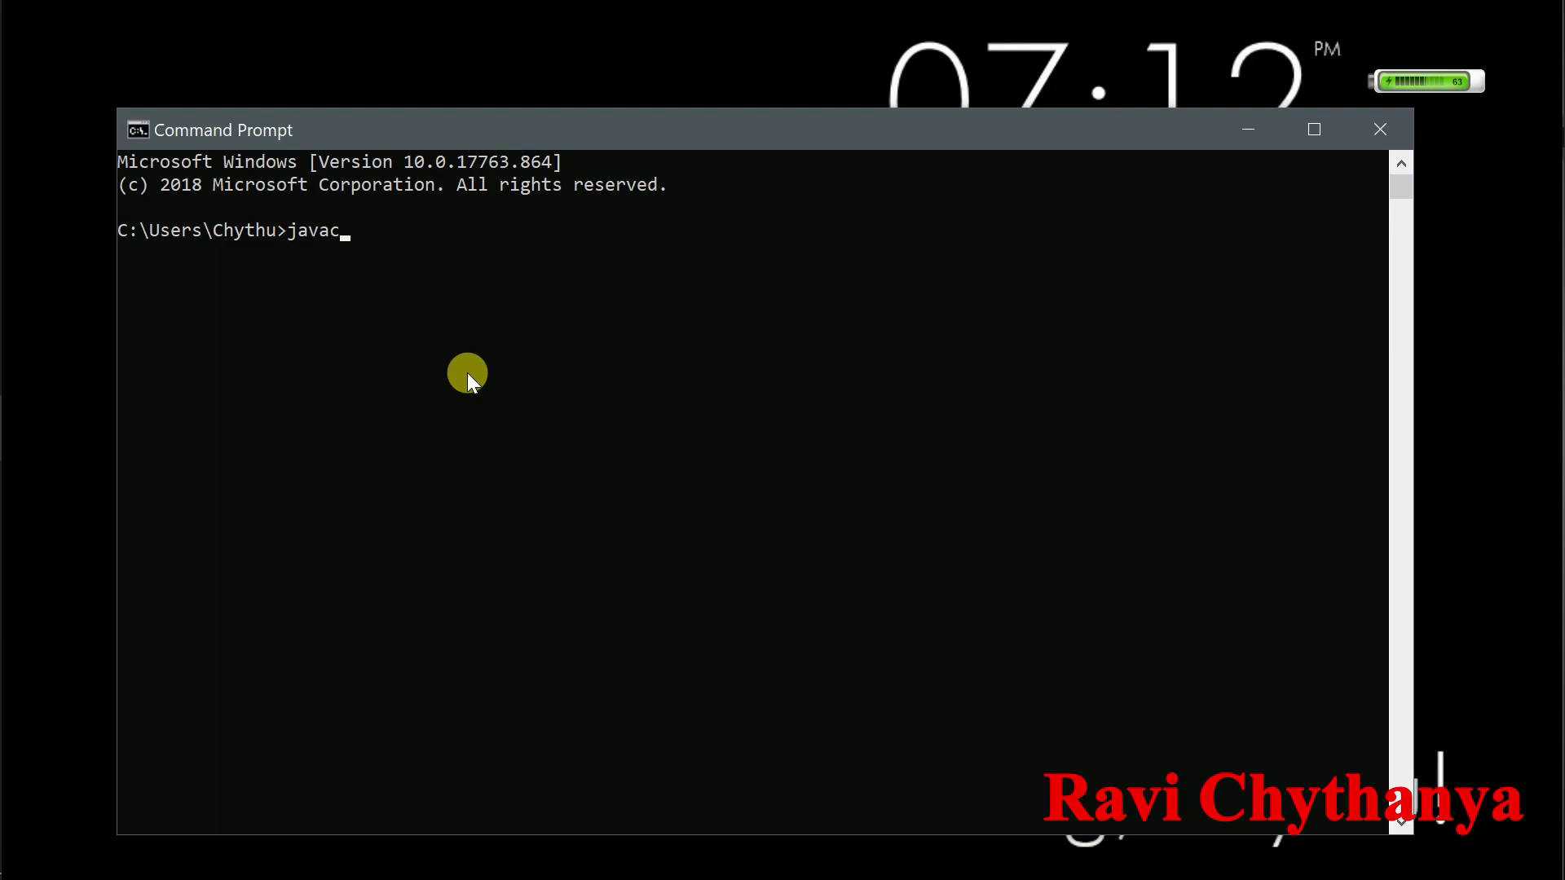
key(Return)
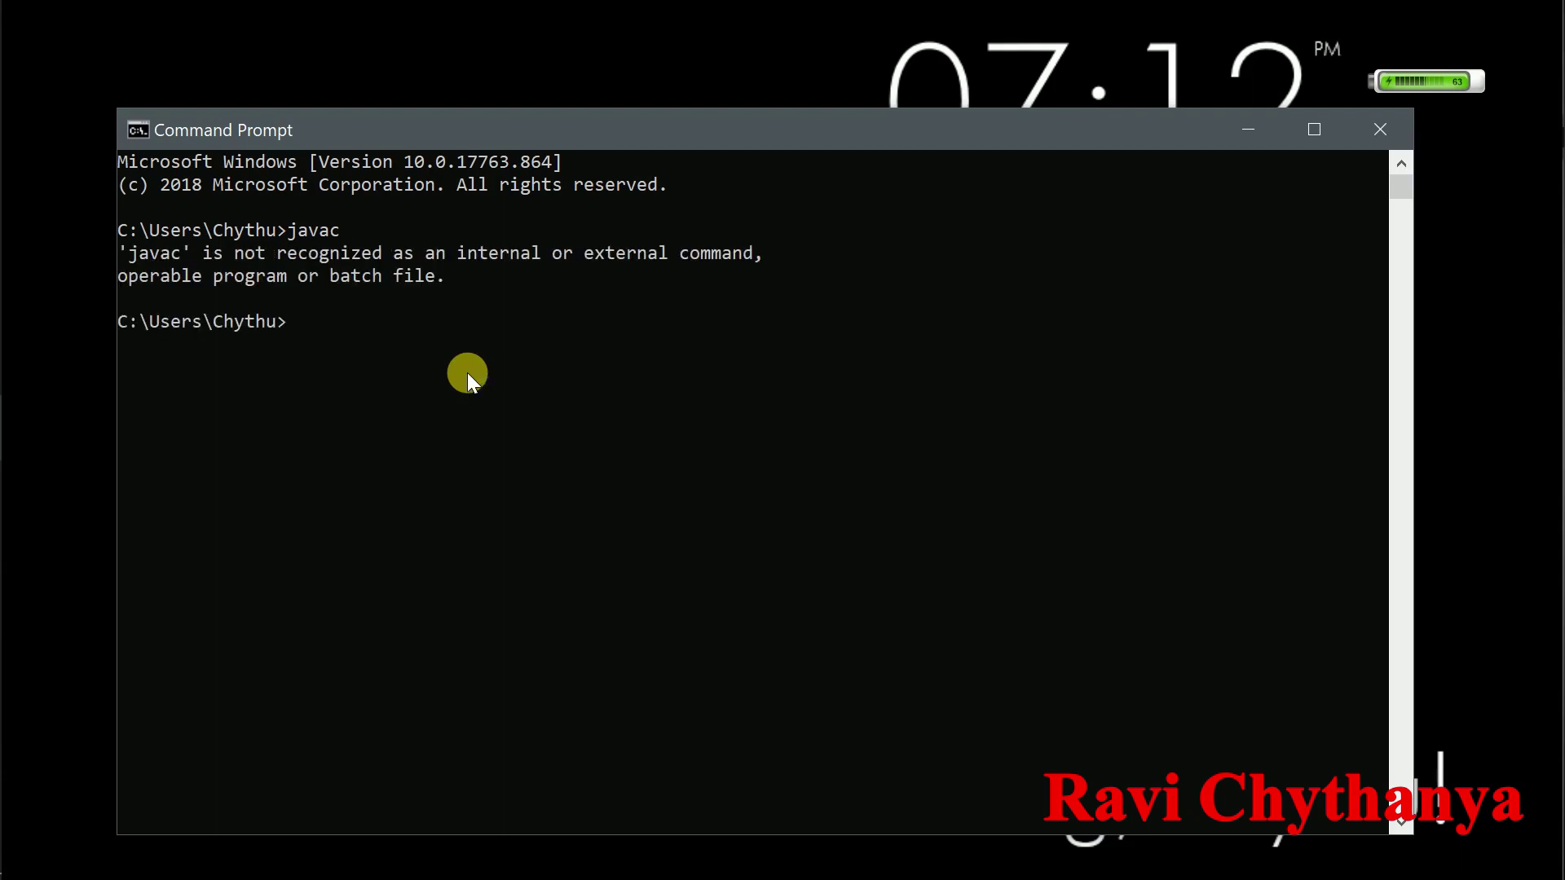
click(1239, 129)
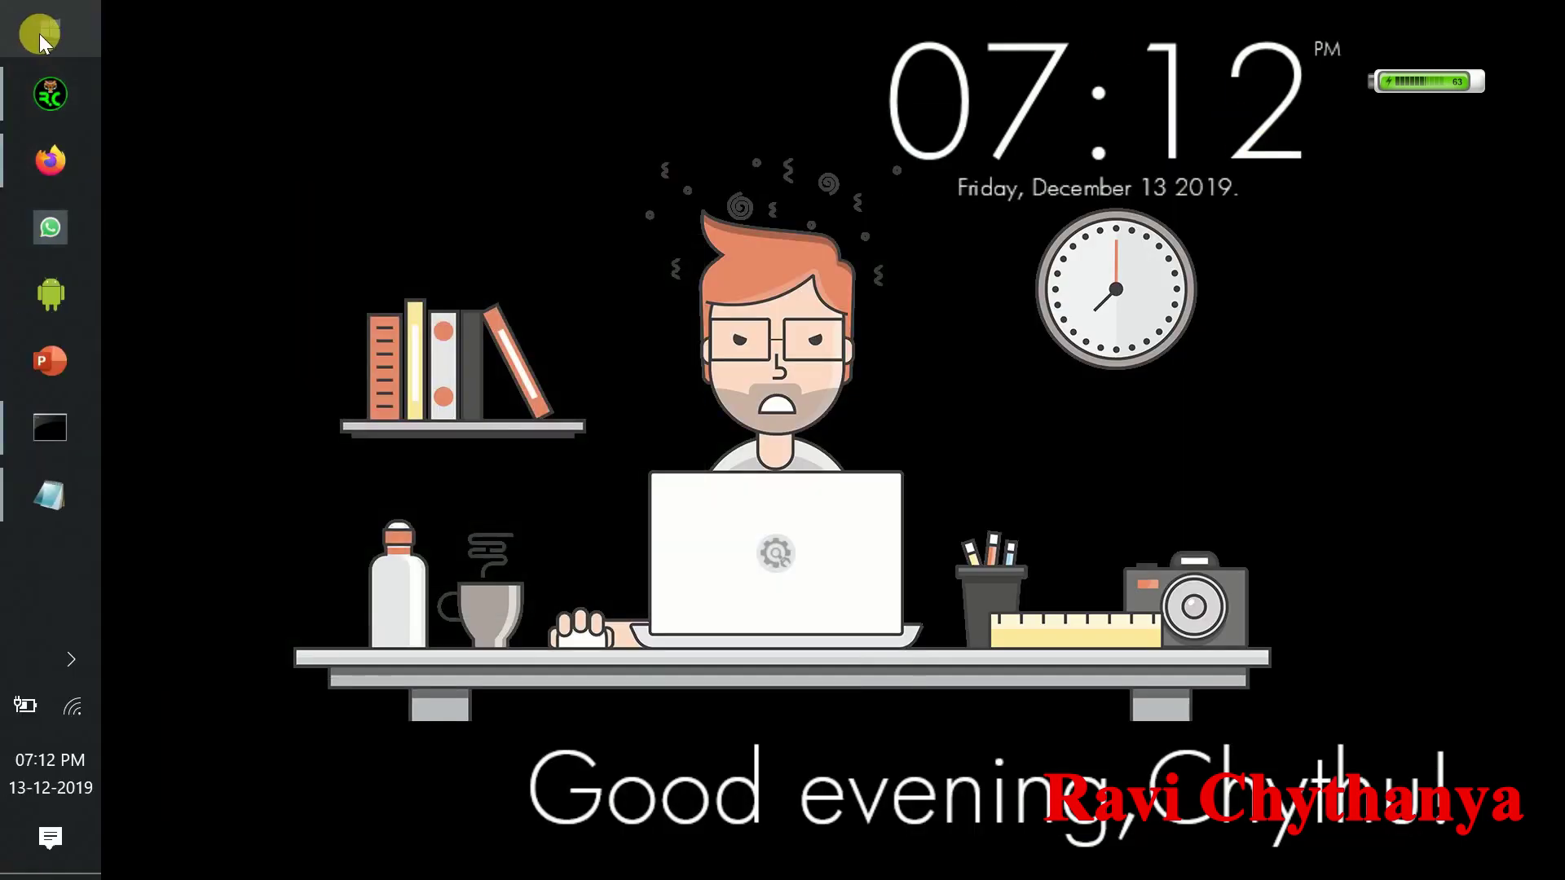
Open the Environment Variables dialog from the advanced system settings in This PC's properties
click(42, 33)
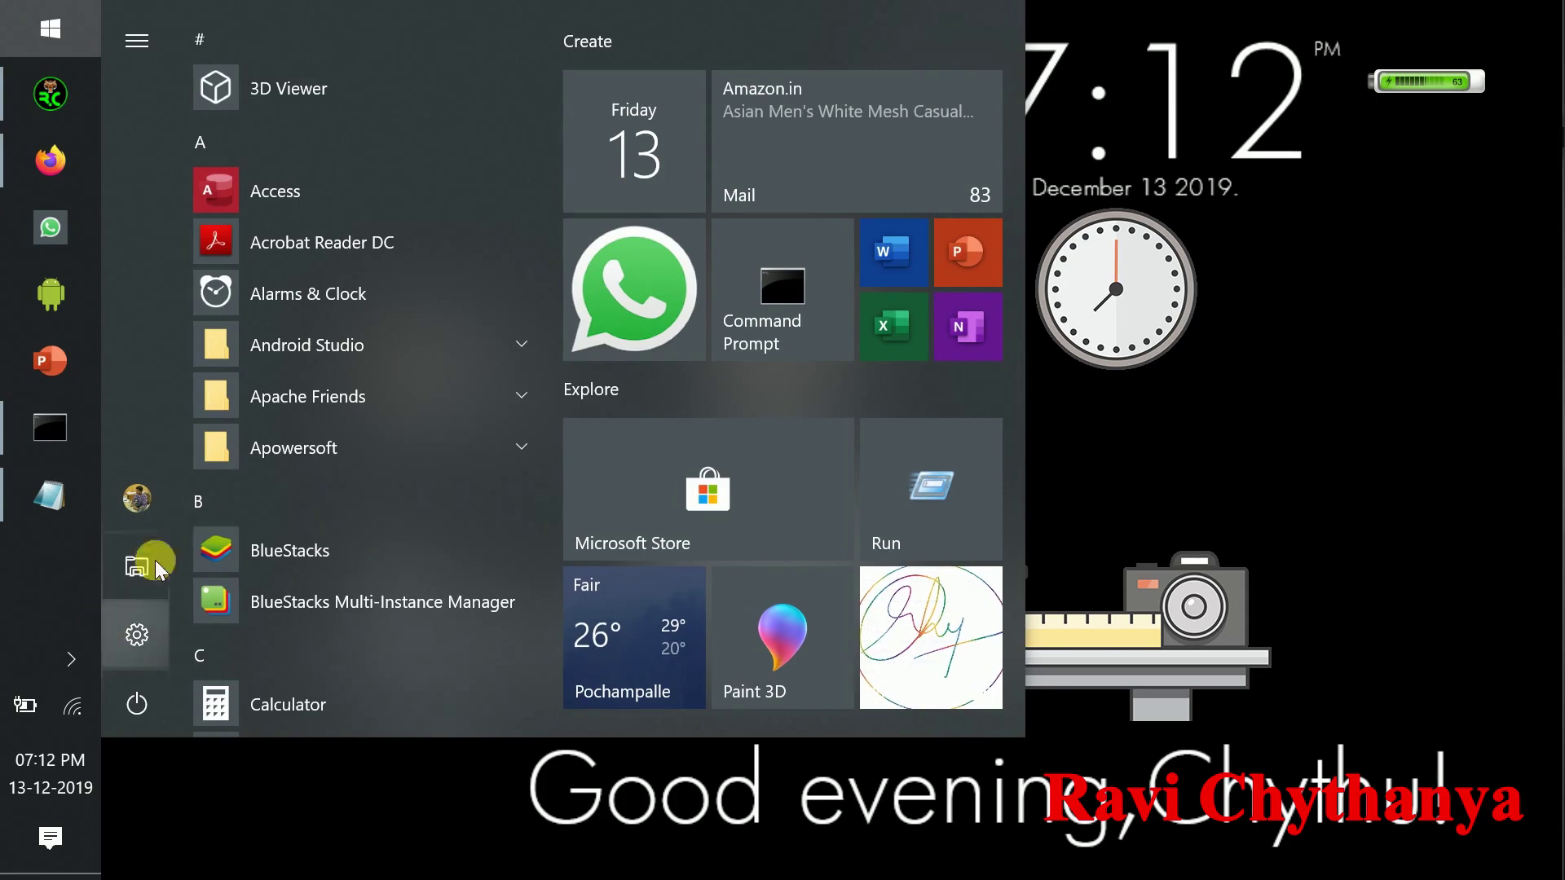
text(thi)
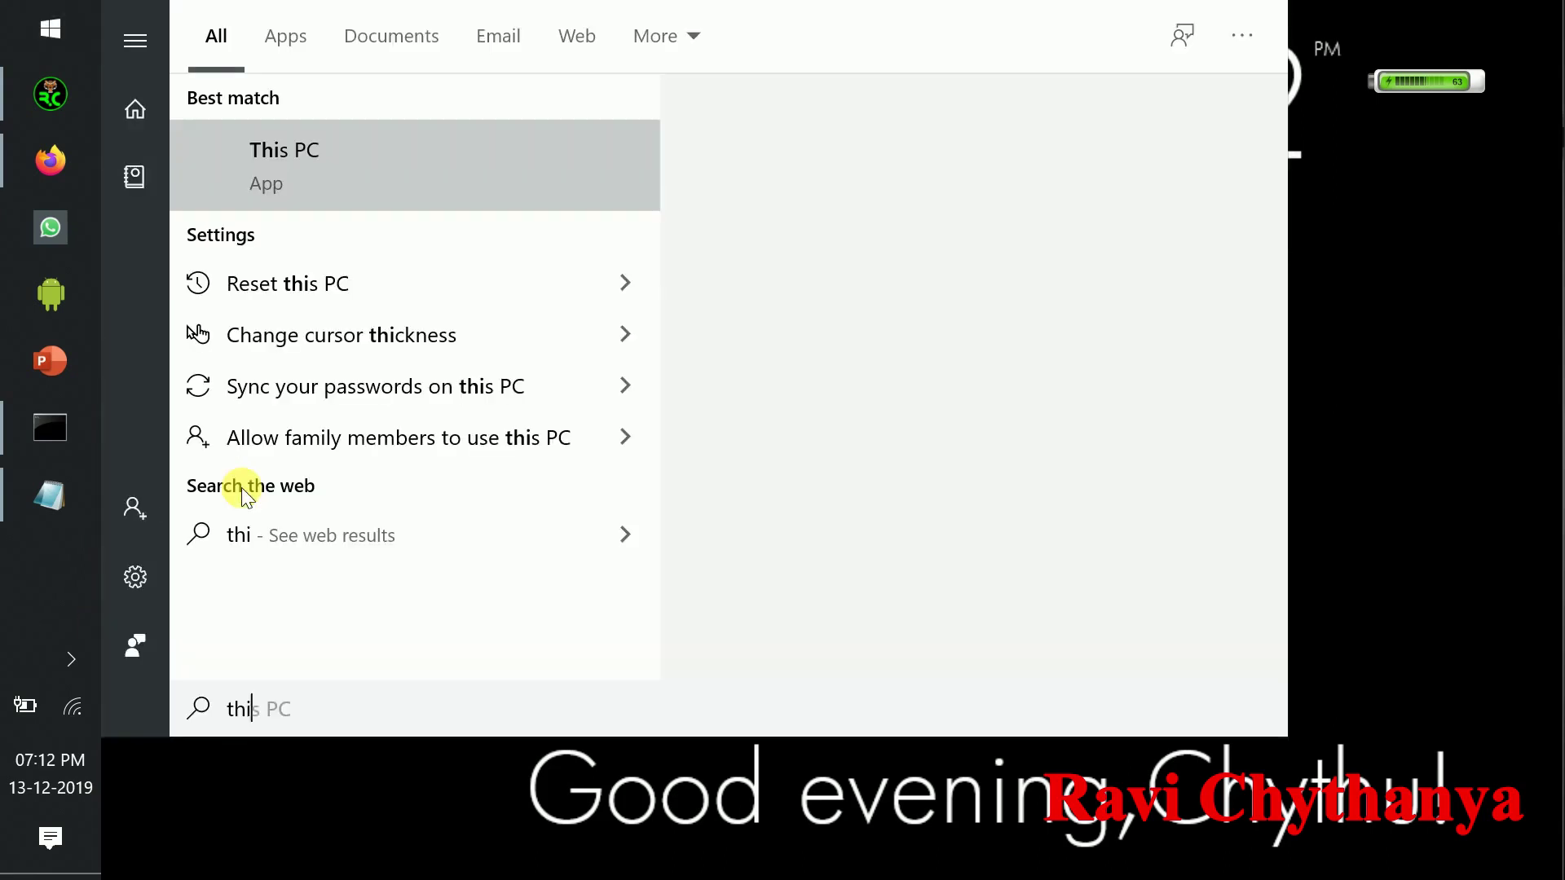
click(364, 164)
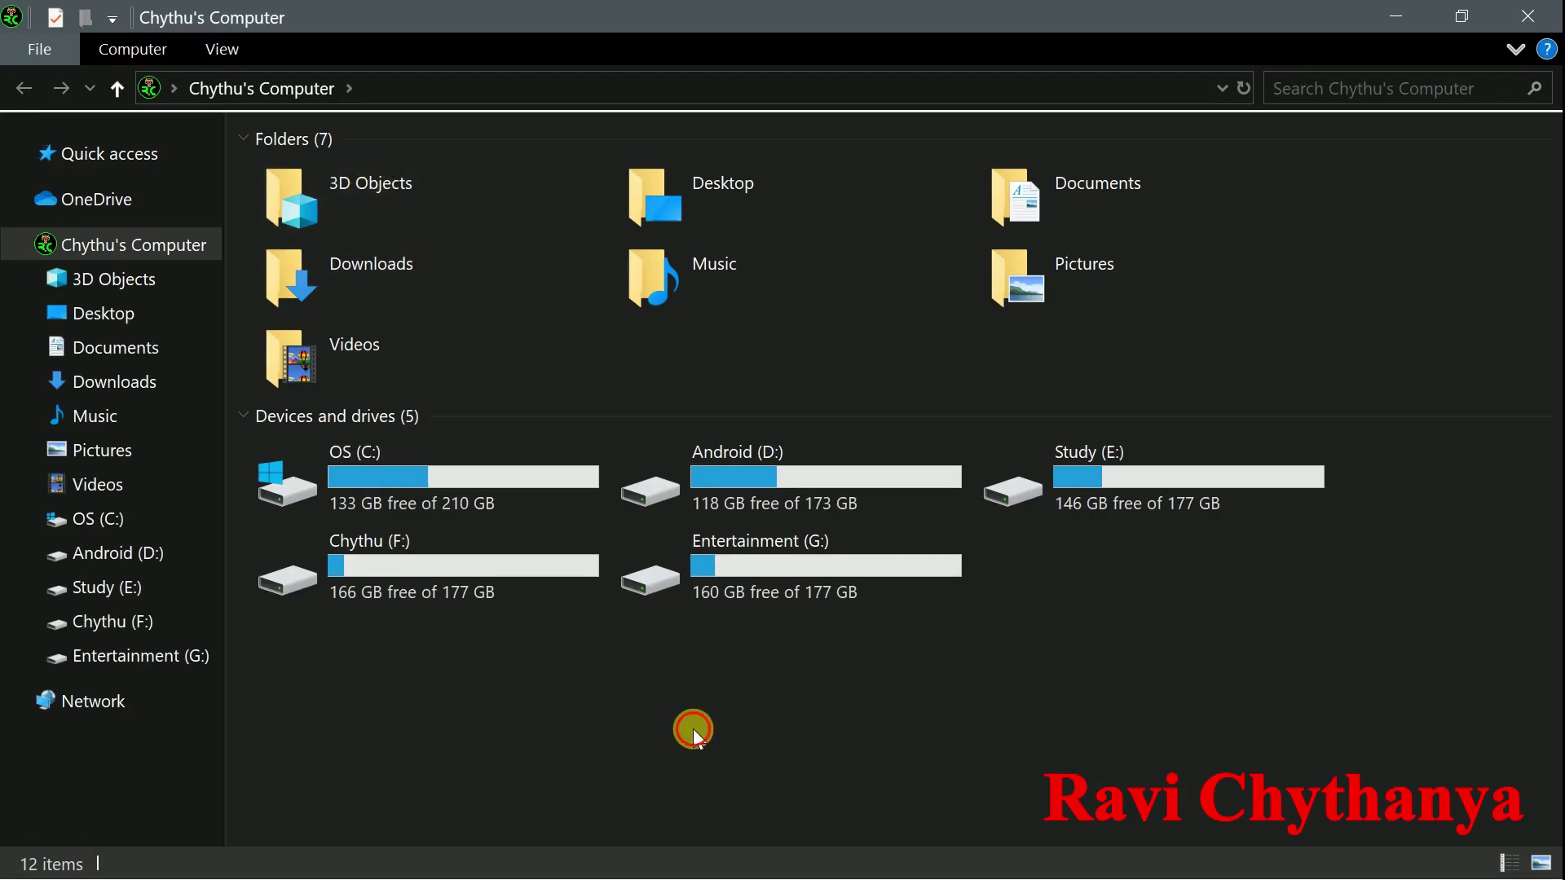
right_click(693, 728)
click(600, 722)
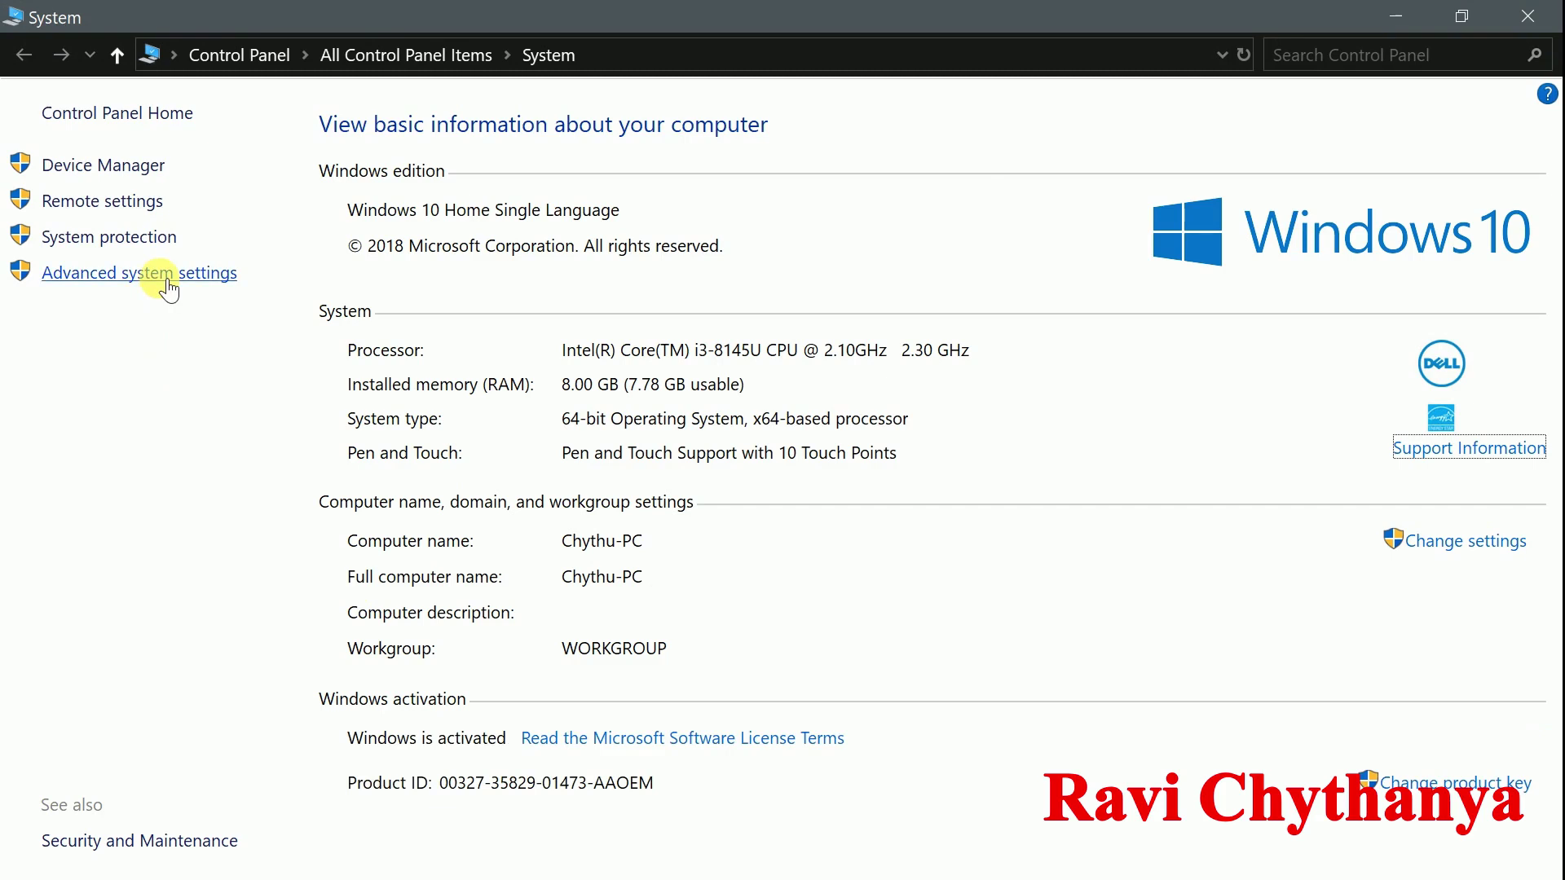
click(167, 279)
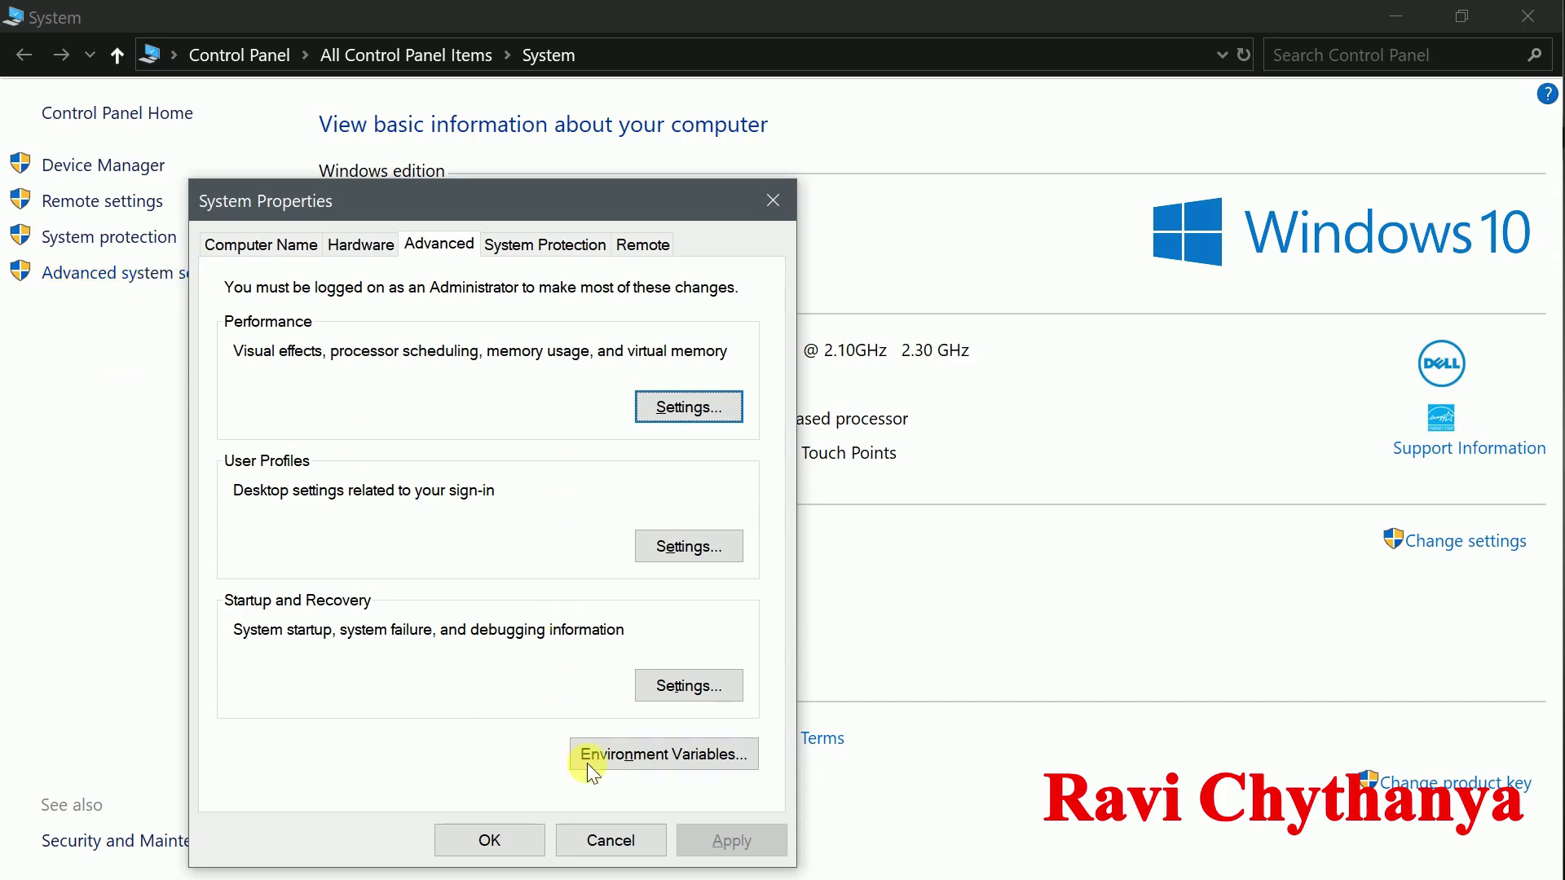
click(634, 750)
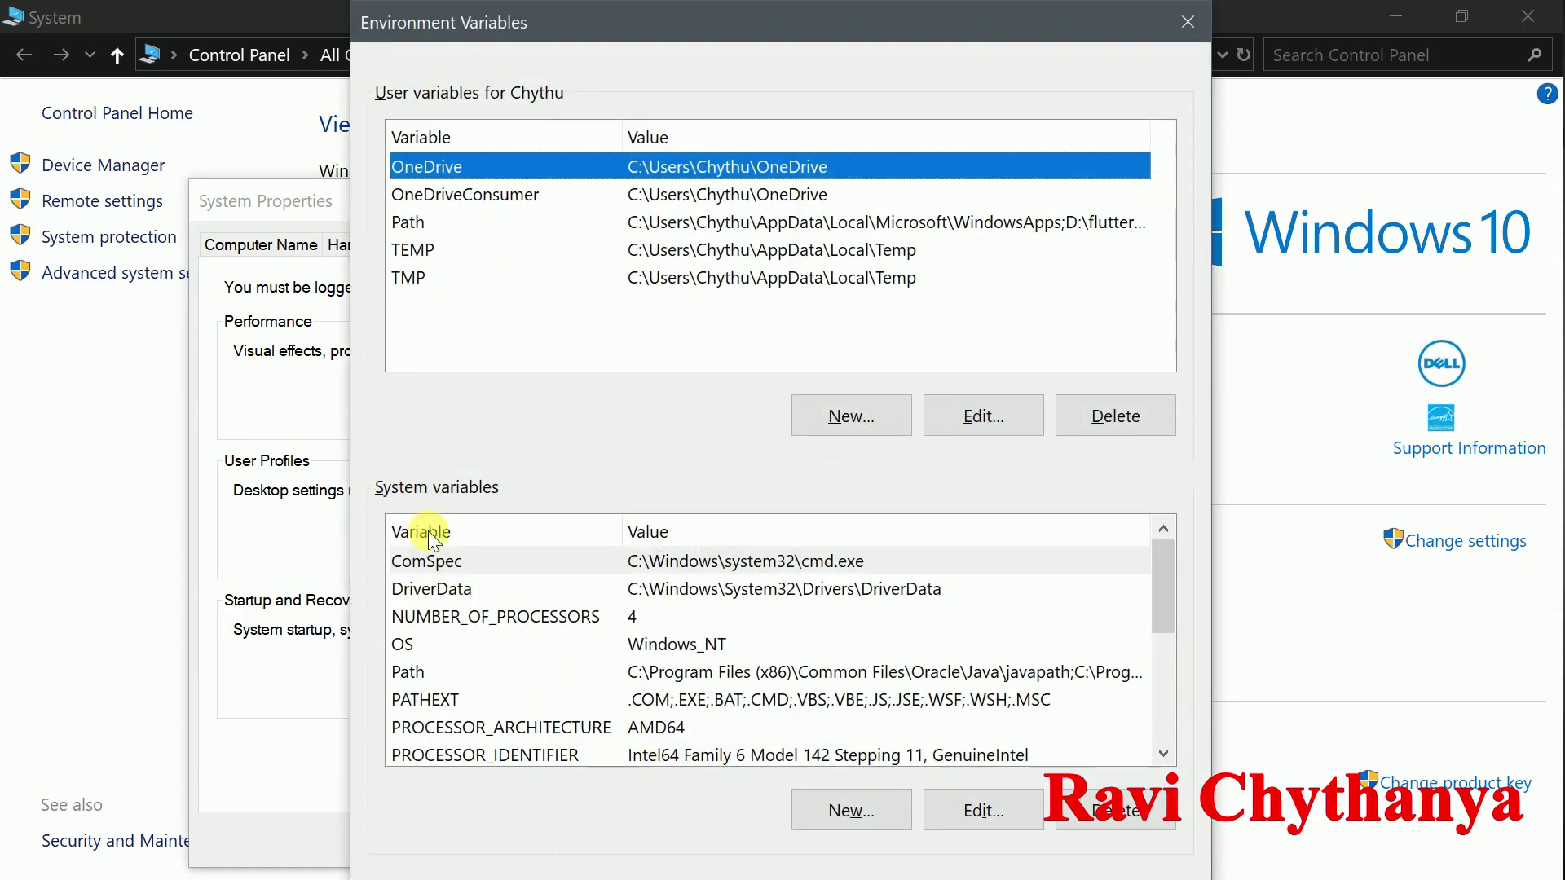
Edit the user Path variable and replace its first entry with the folder C:\Program Files\Java\jdk1.8.0_231\bin
double_click(707, 233)
click(1071, 253)
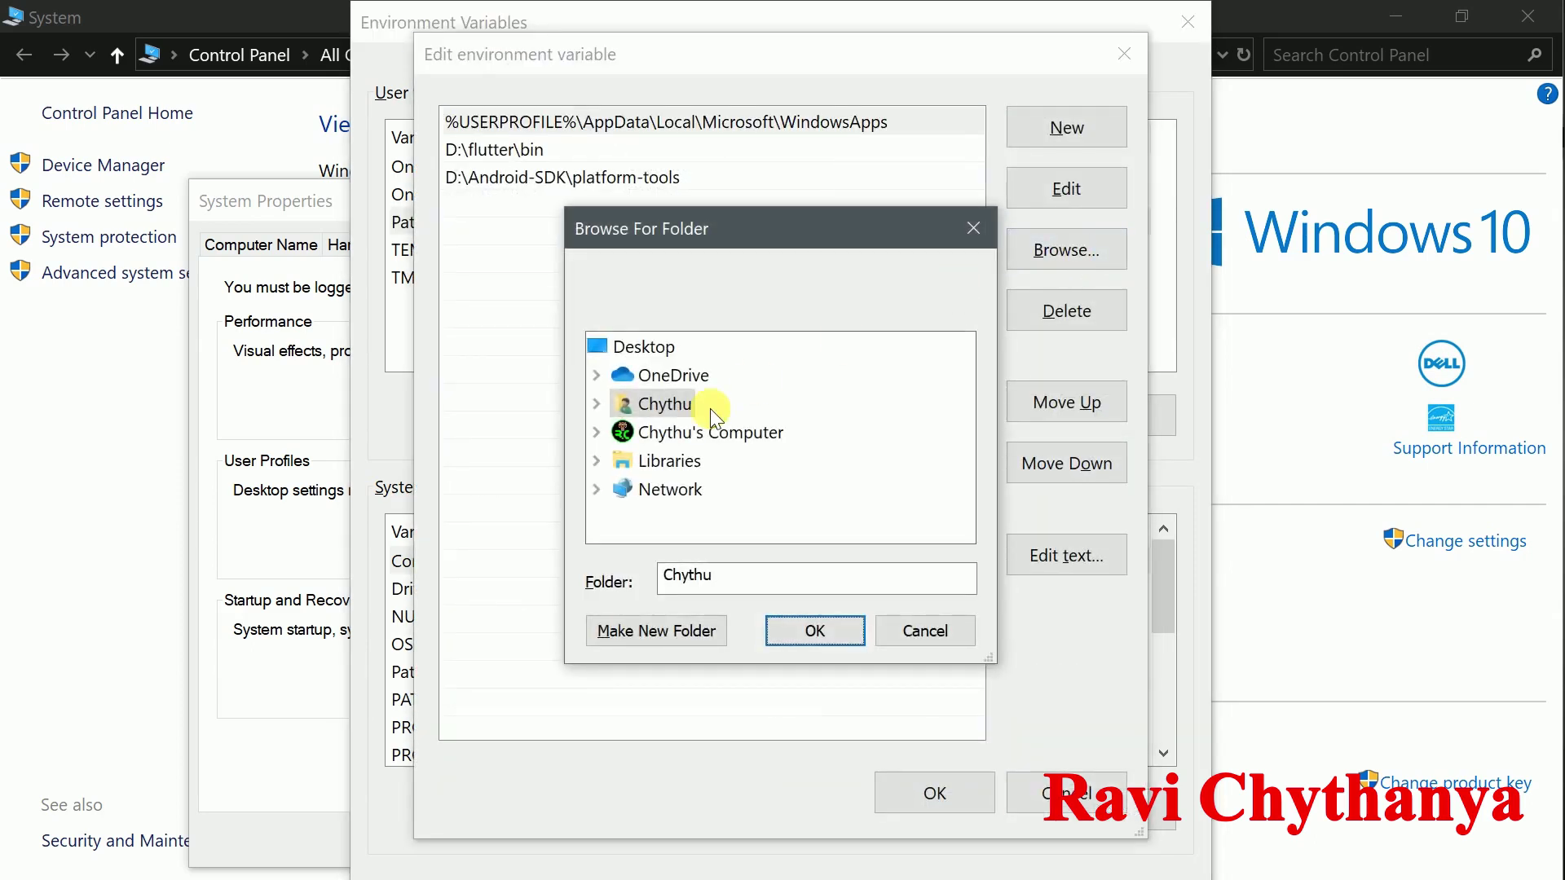
double_click(693, 432)
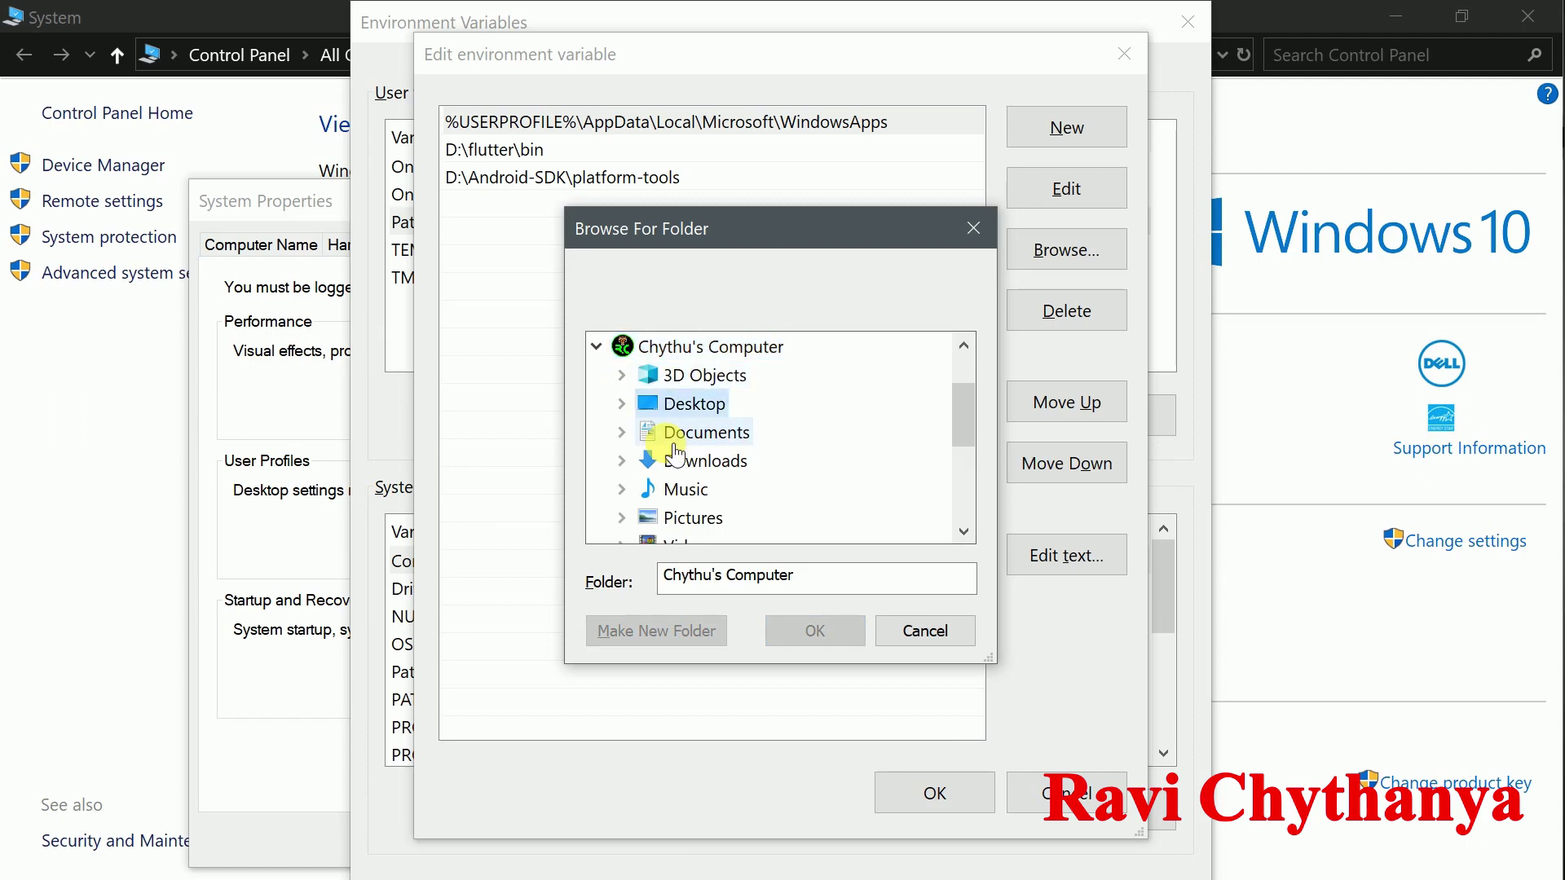
scroll(675, 452, down, 2)
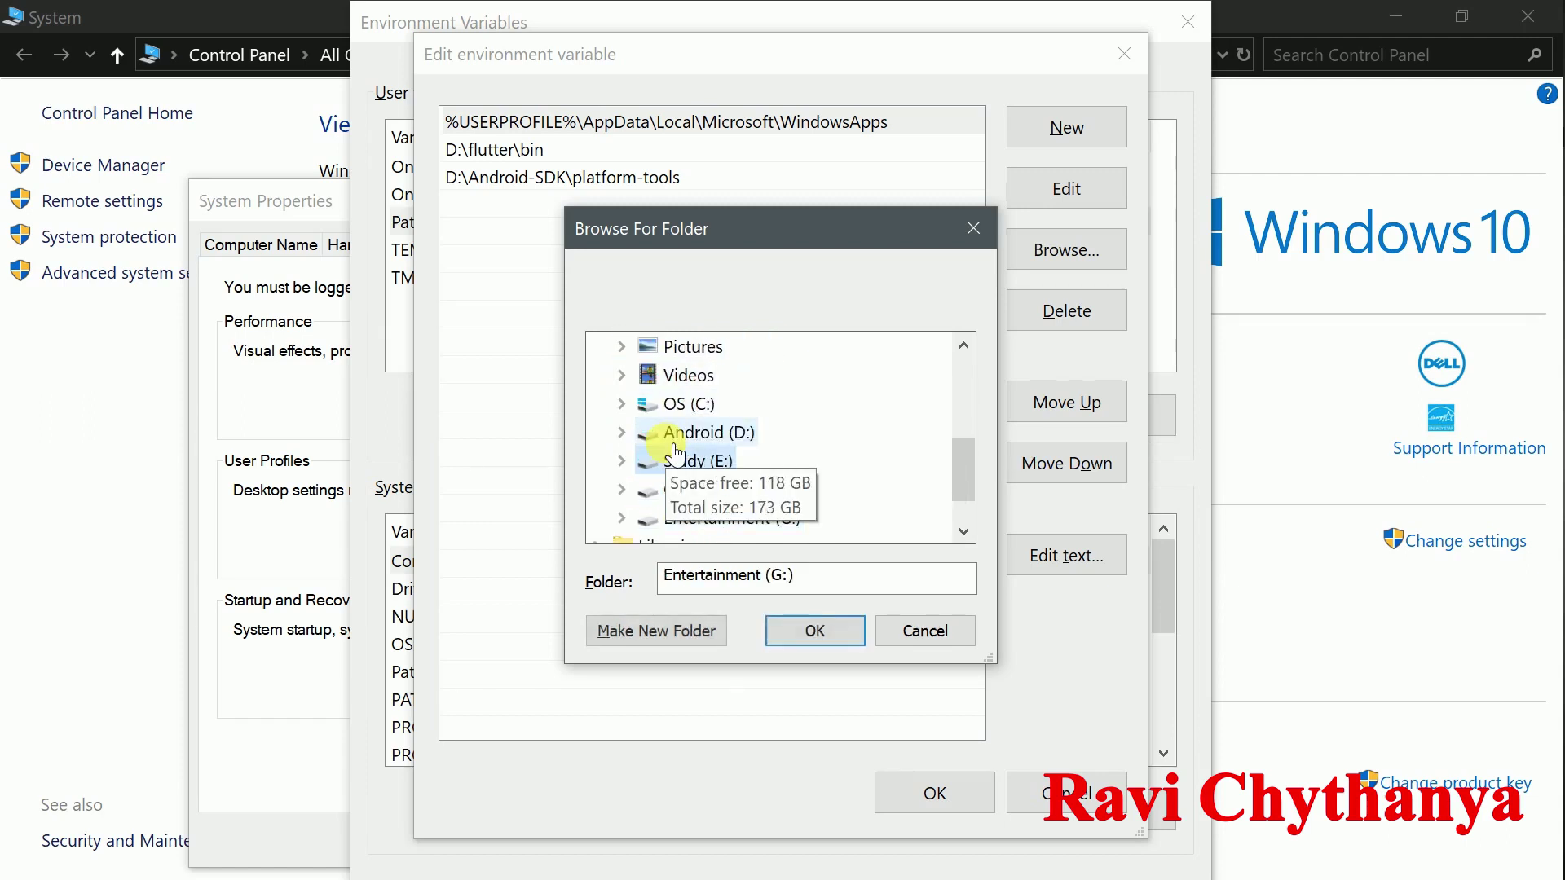
double_click(688, 404)
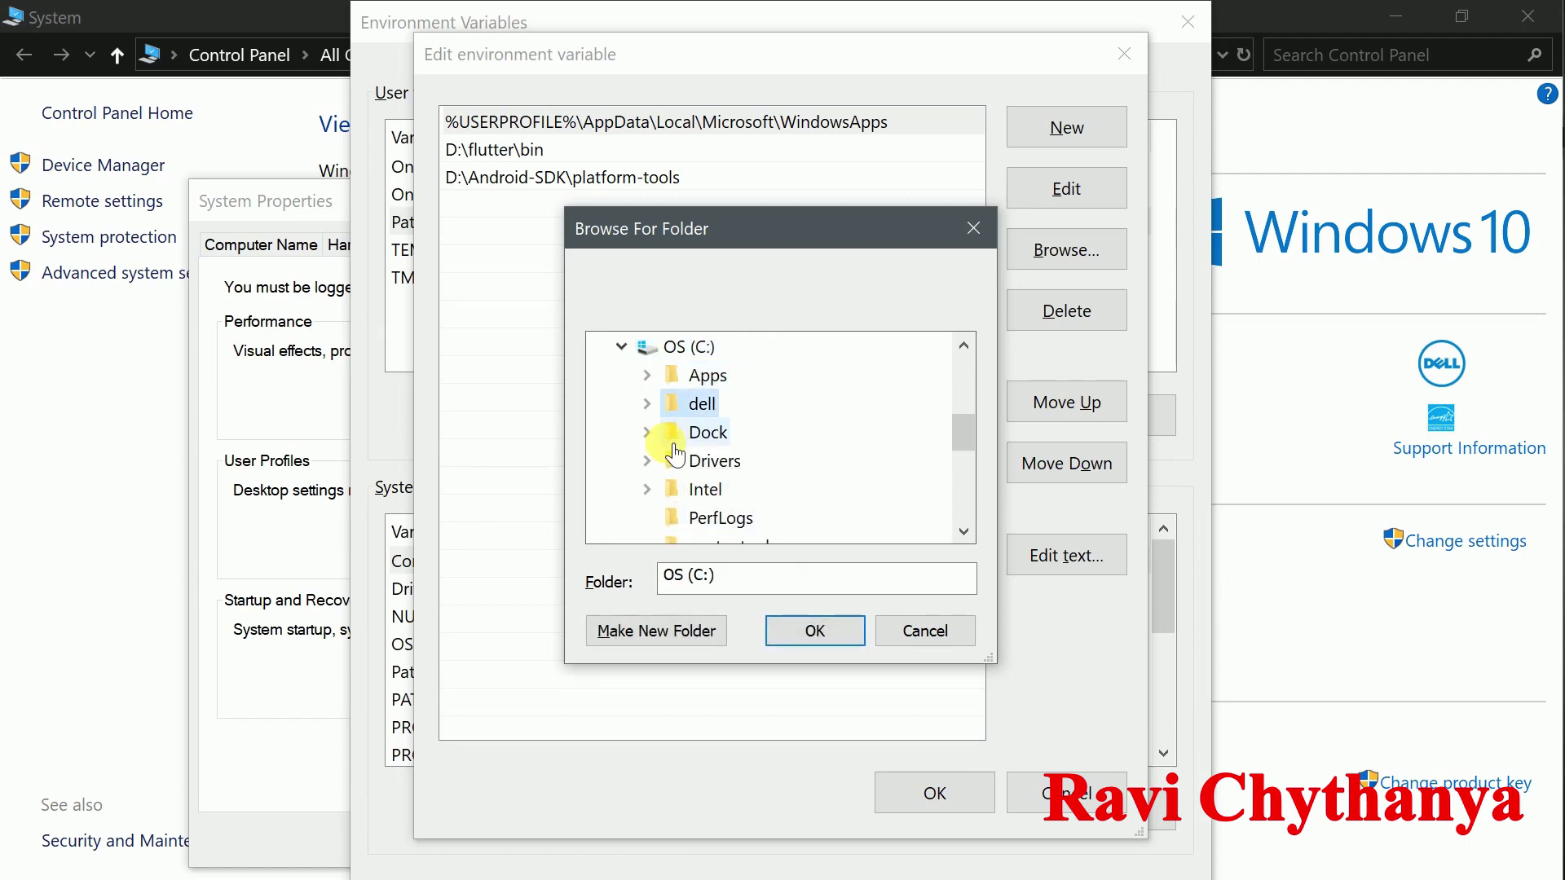
scroll(674, 452, down, 1)
double_click(670, 451)
key(Down)
key(Down)
key(Down)
key(Down)
key(Down)
key(Down)
key(Down)
key(Down)
key(Down)
key(Right)
key(Right)
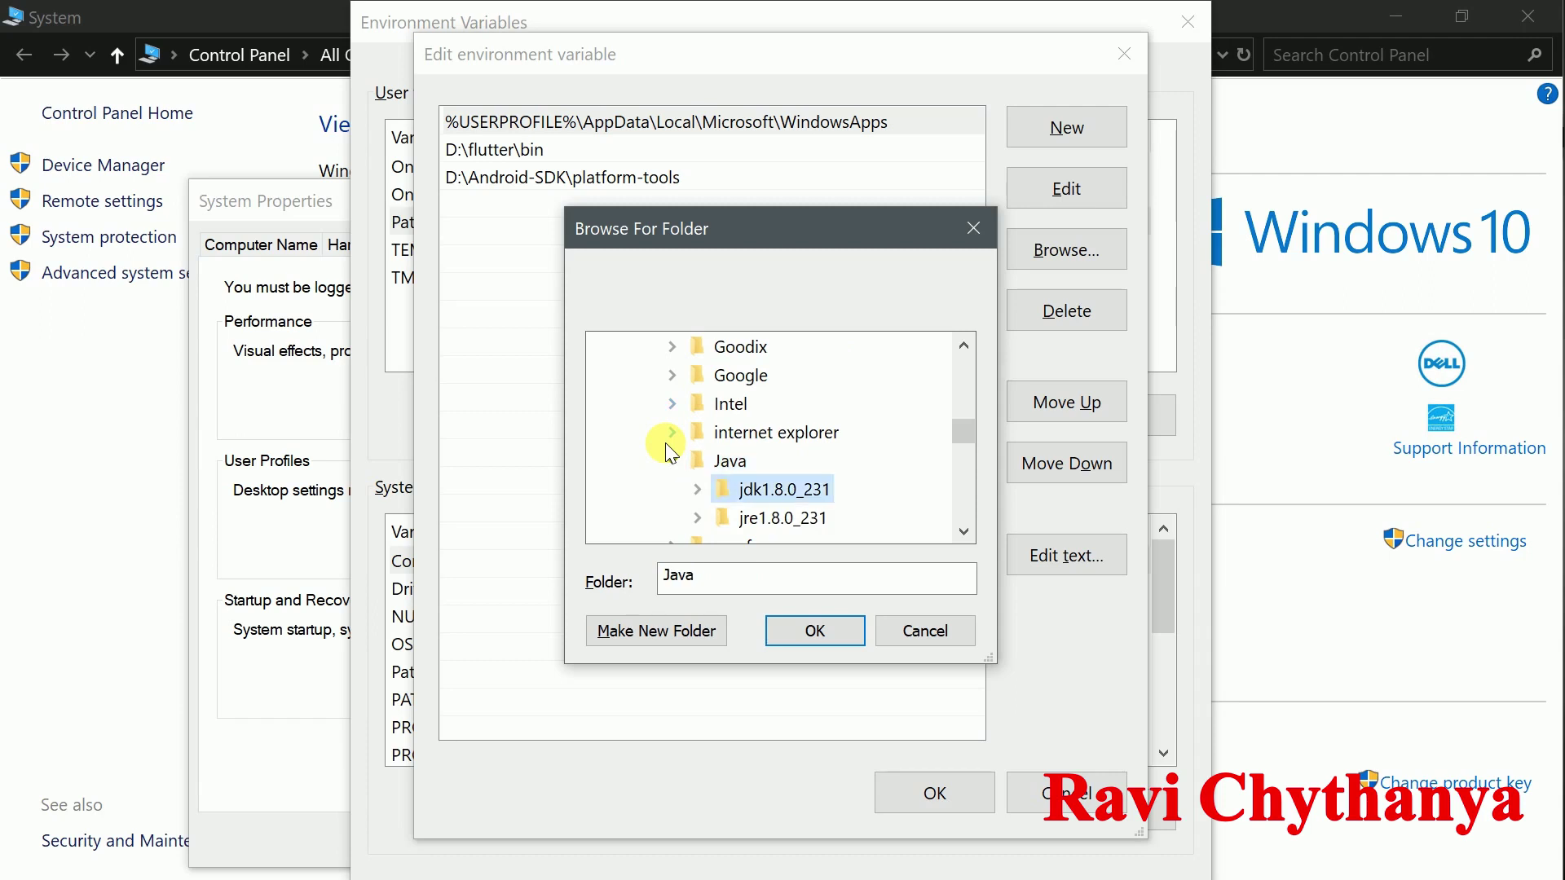
key(Right)
key(Right)
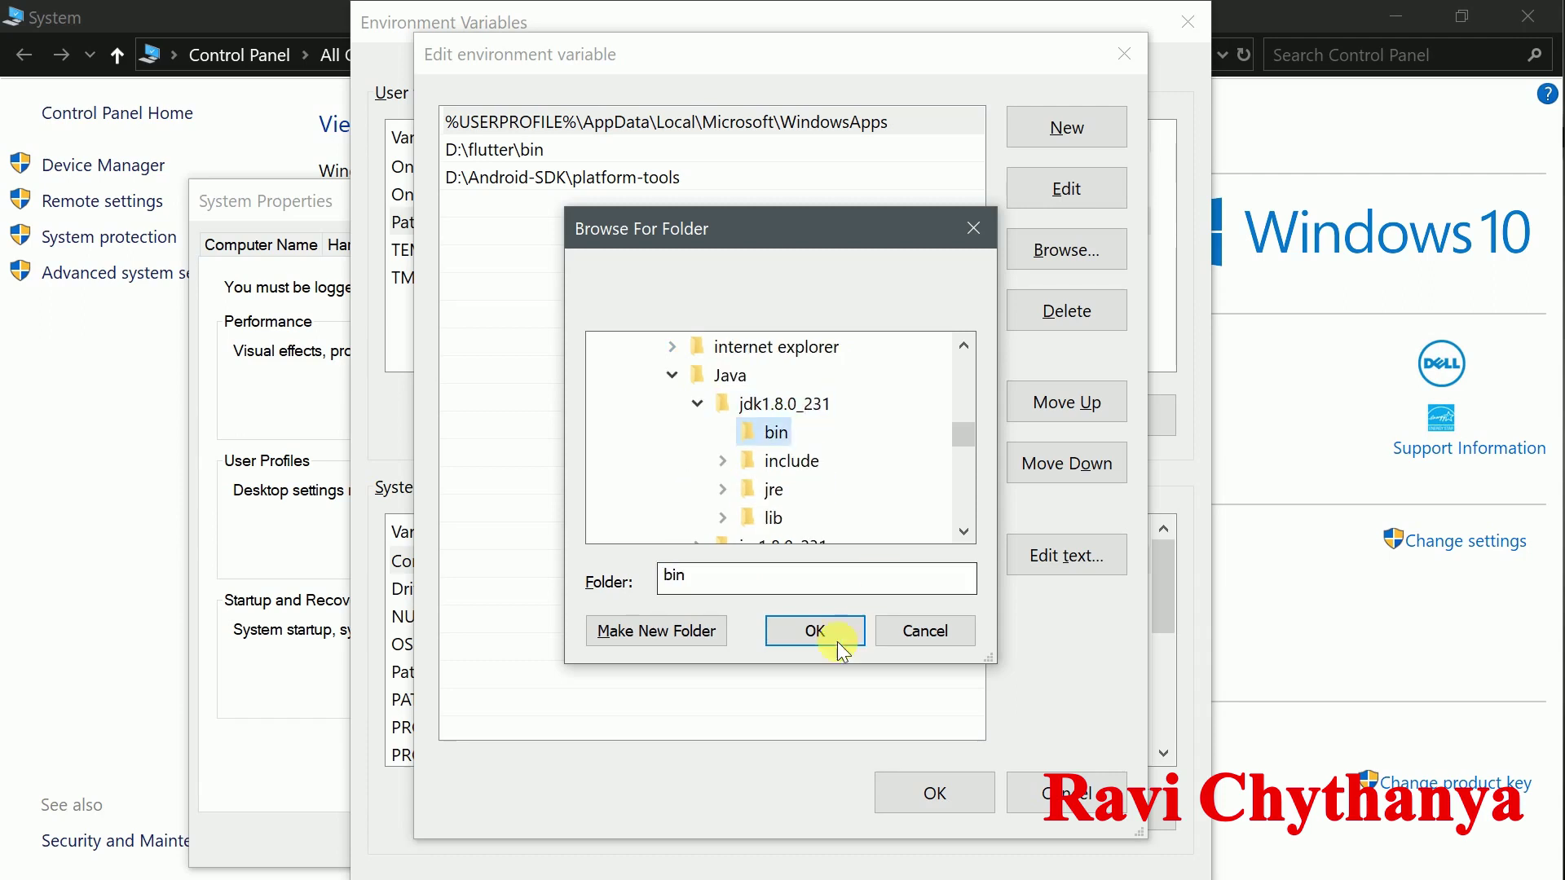
click(824, 632)
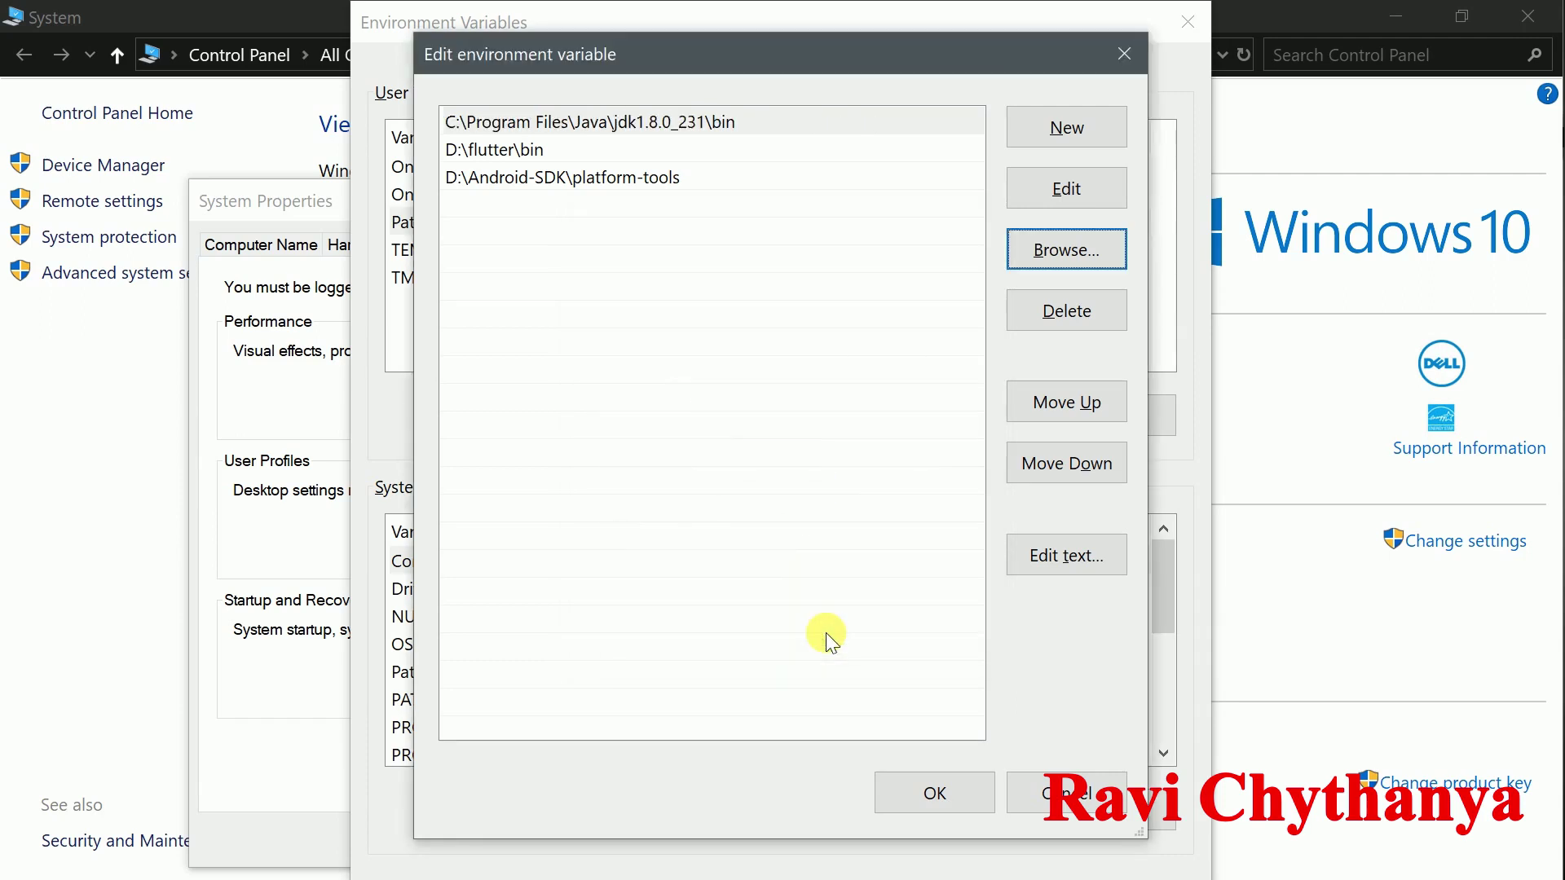
Confirm the Path changes and start a new user variable named classpath
click(966, 810)
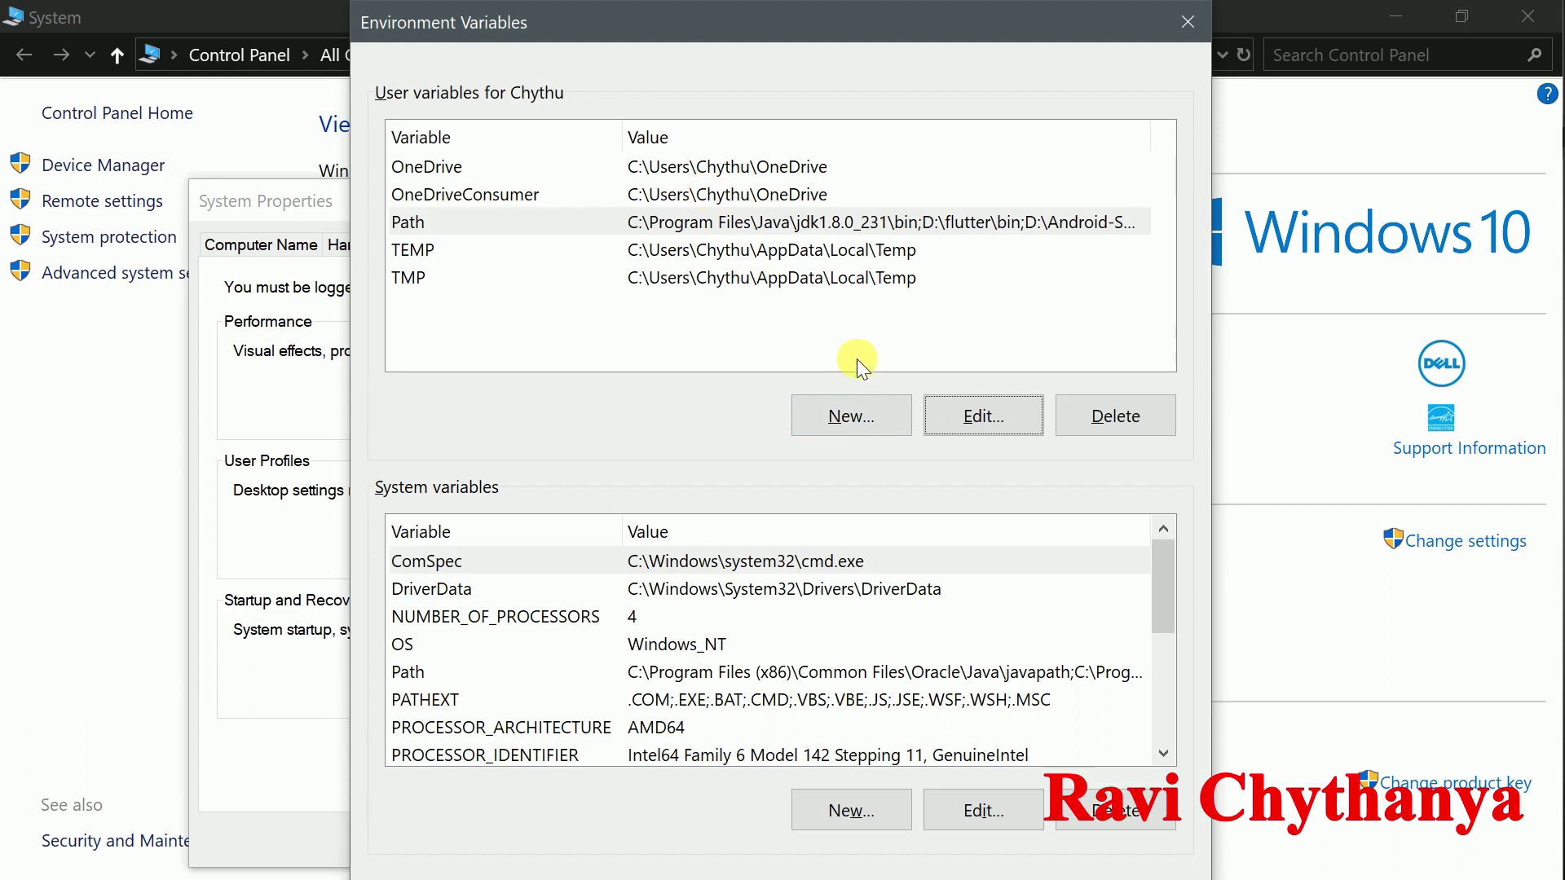
click(853, 414)
text(classpath)
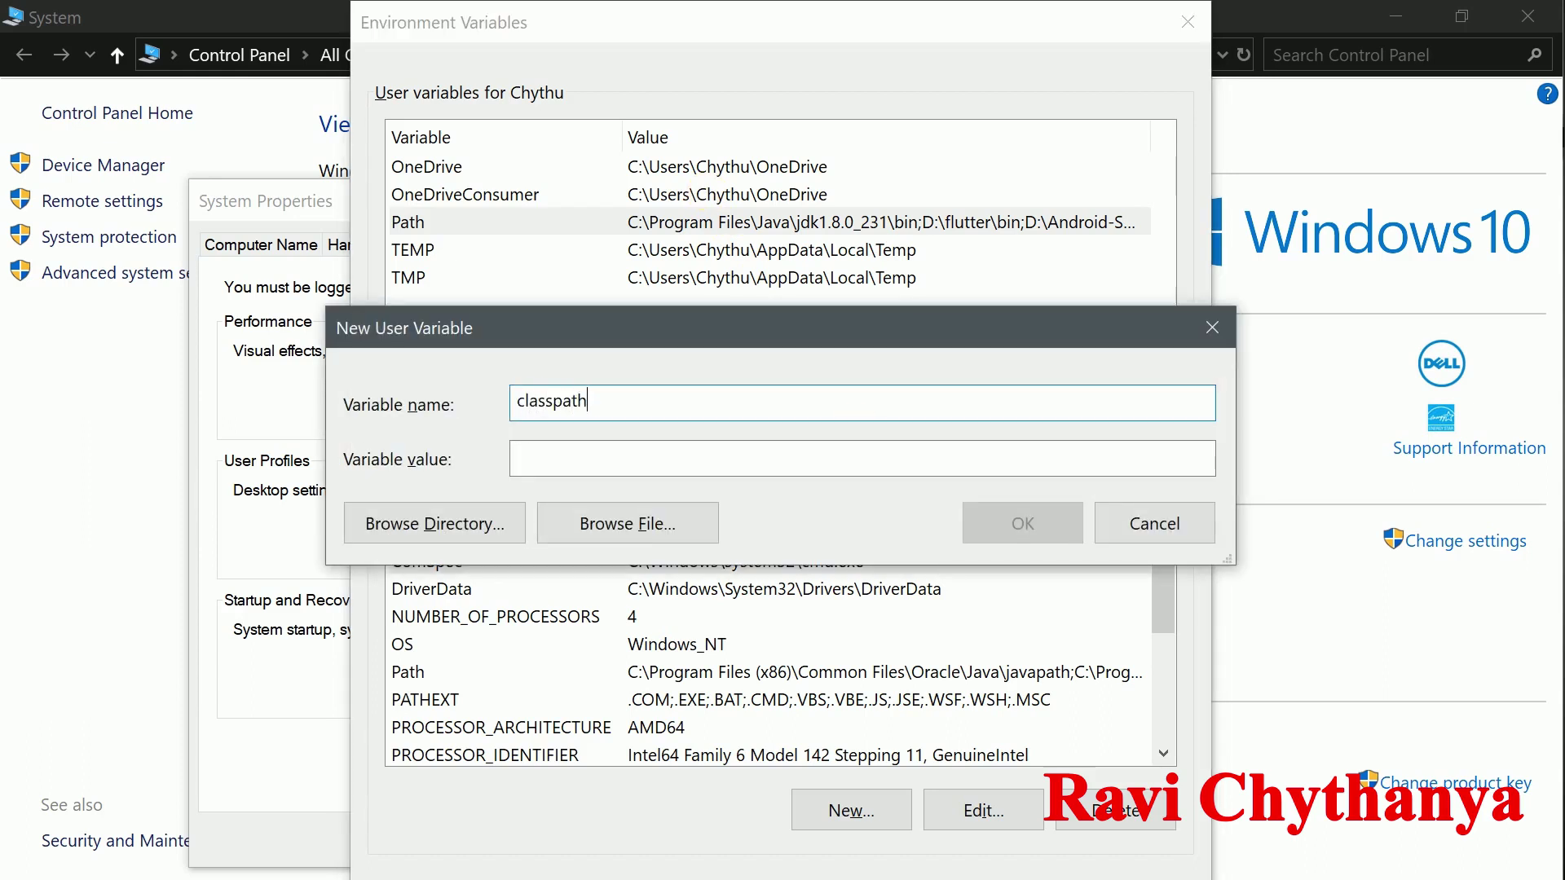
click(613, 530)
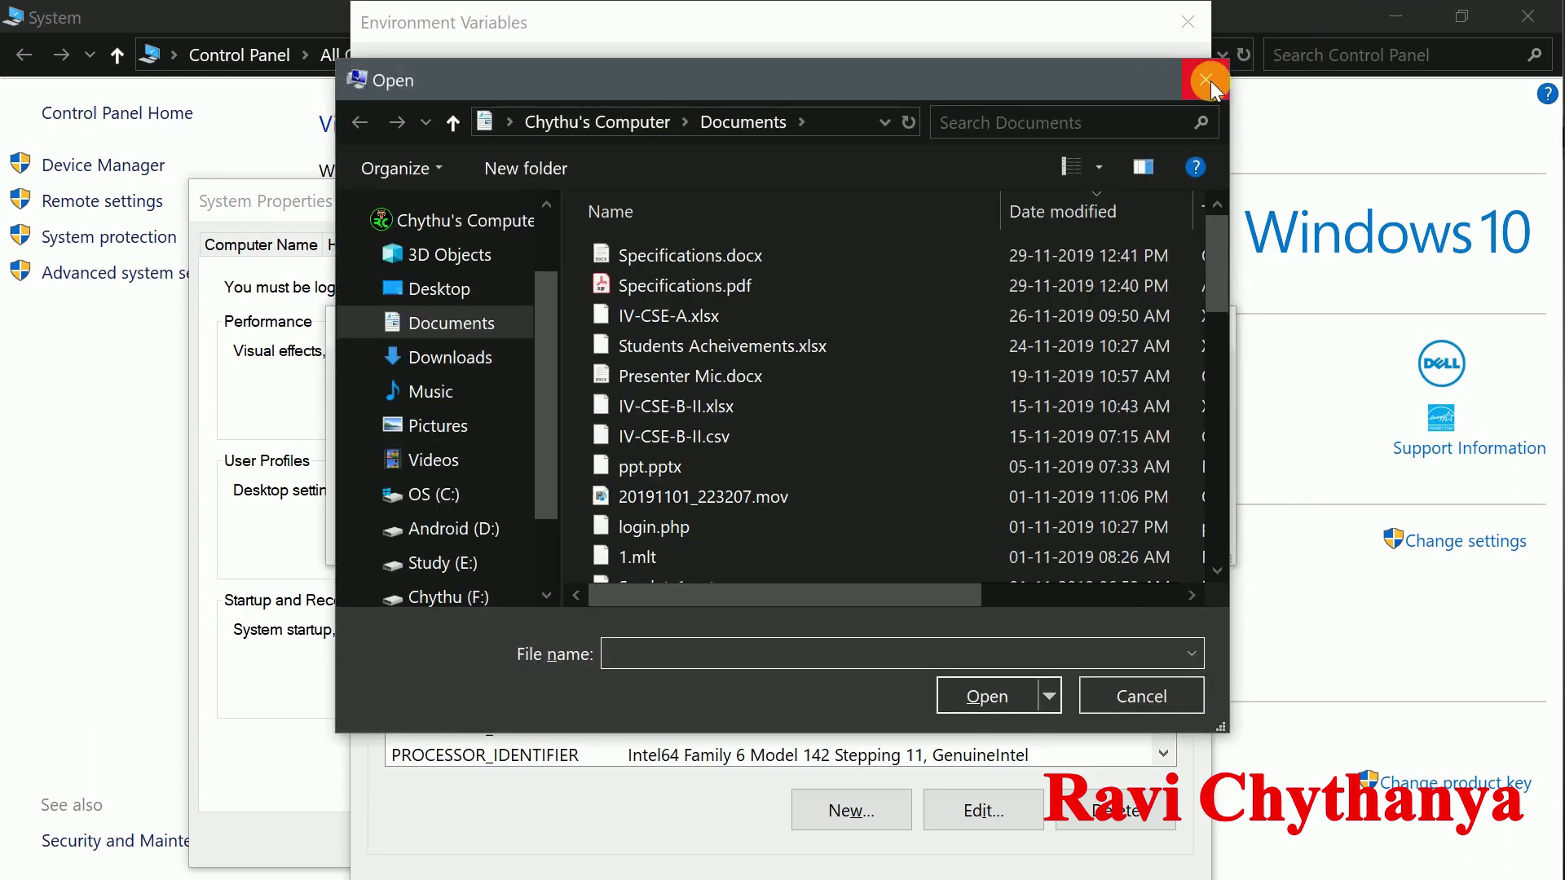
click(1206, 82)
Browse for a directory as the classpath value and expand the OS (C:) drive down to the Program Files folder
click(454, 525)
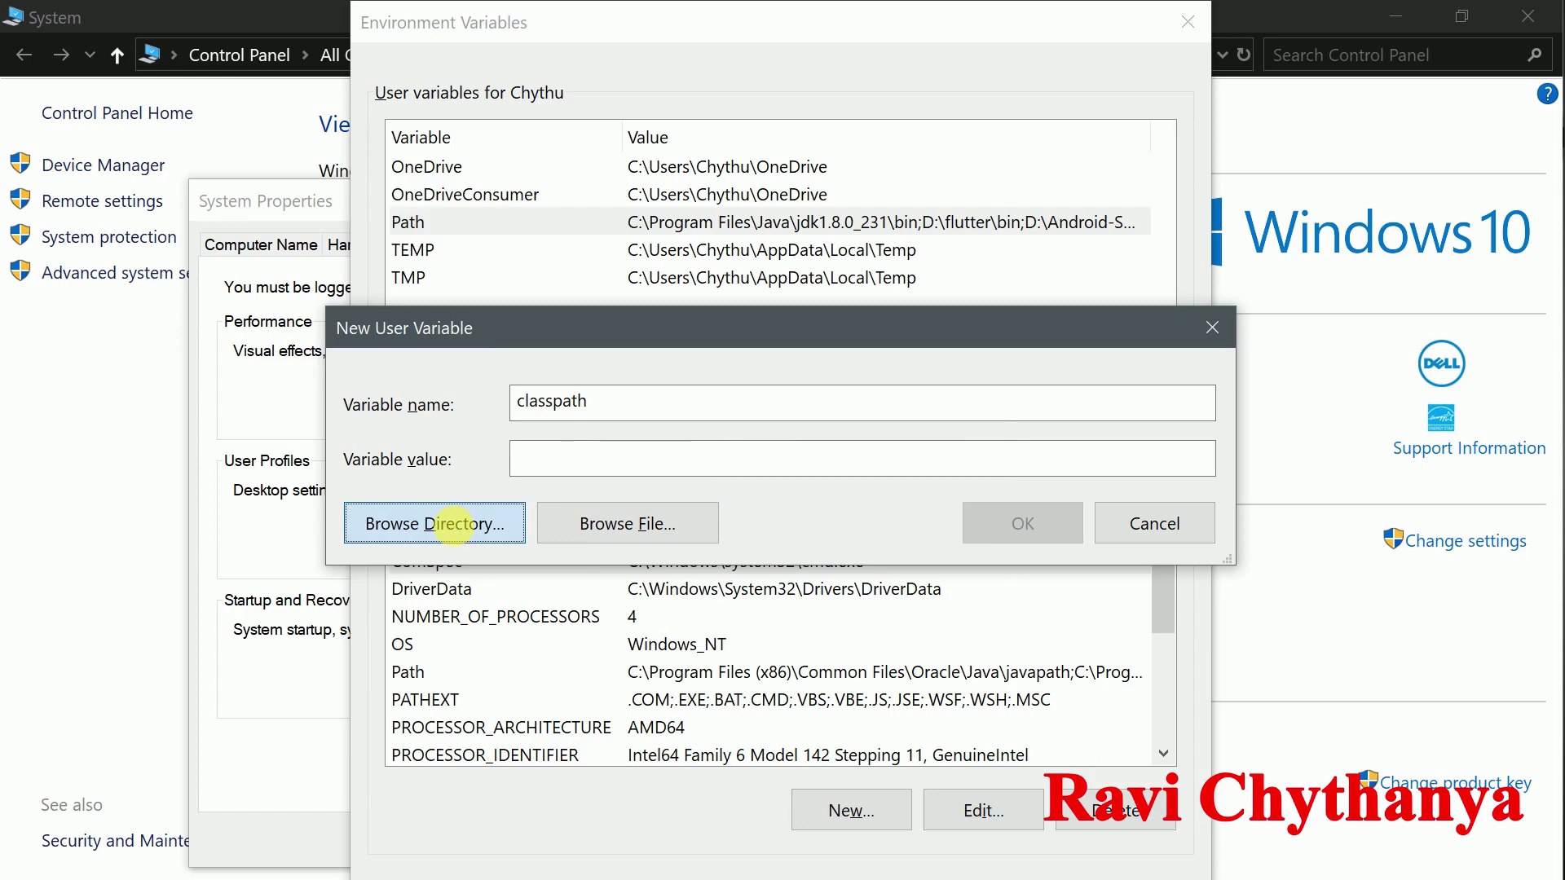
double_click(707, 432)
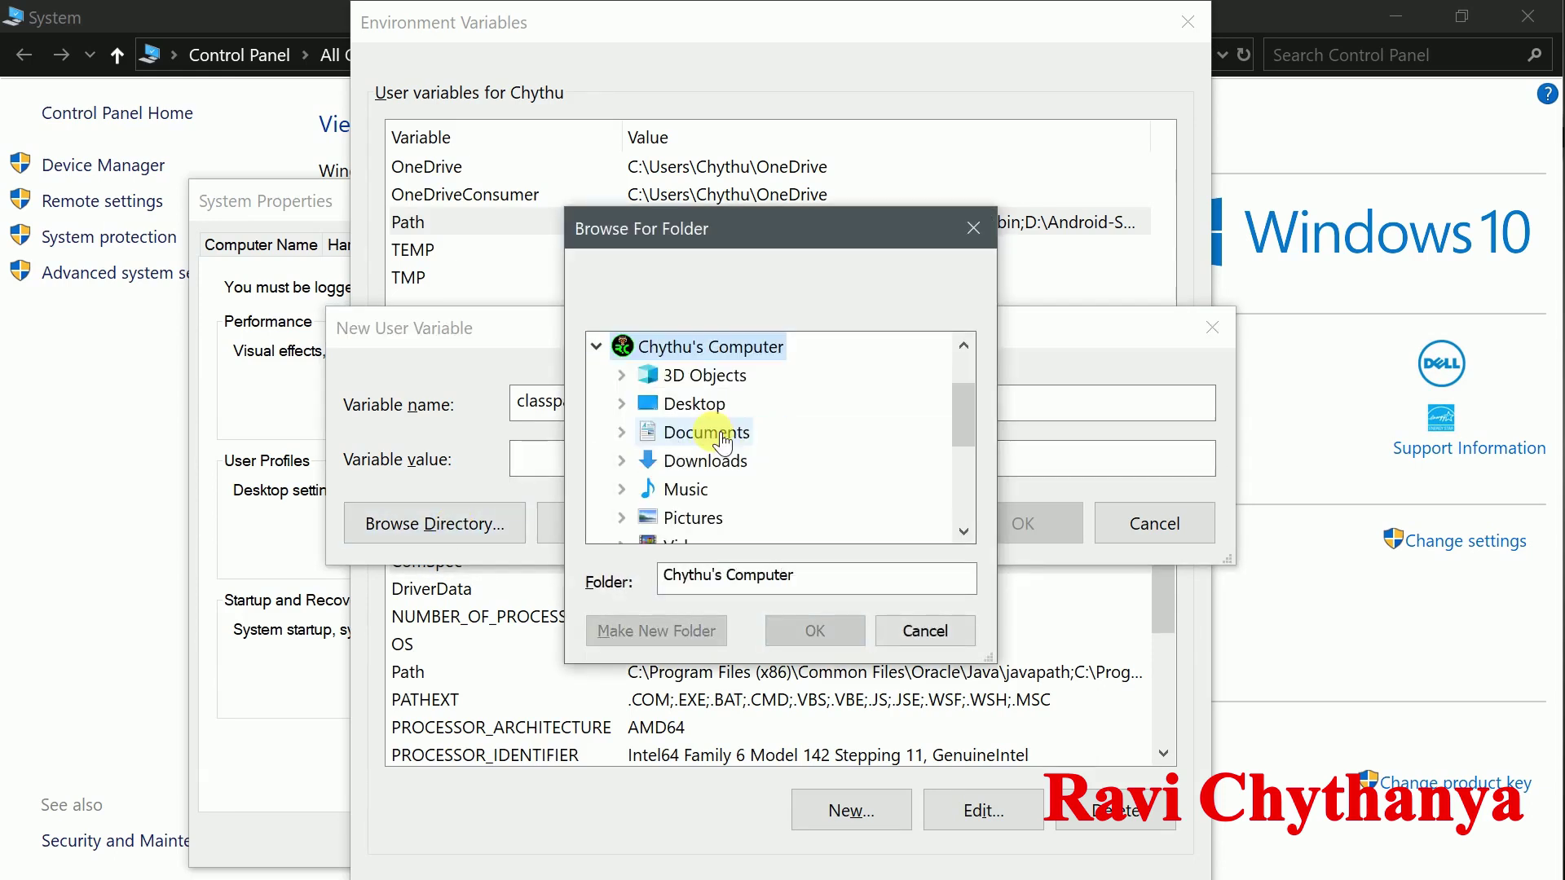
scroll(717, 436, down, 1)
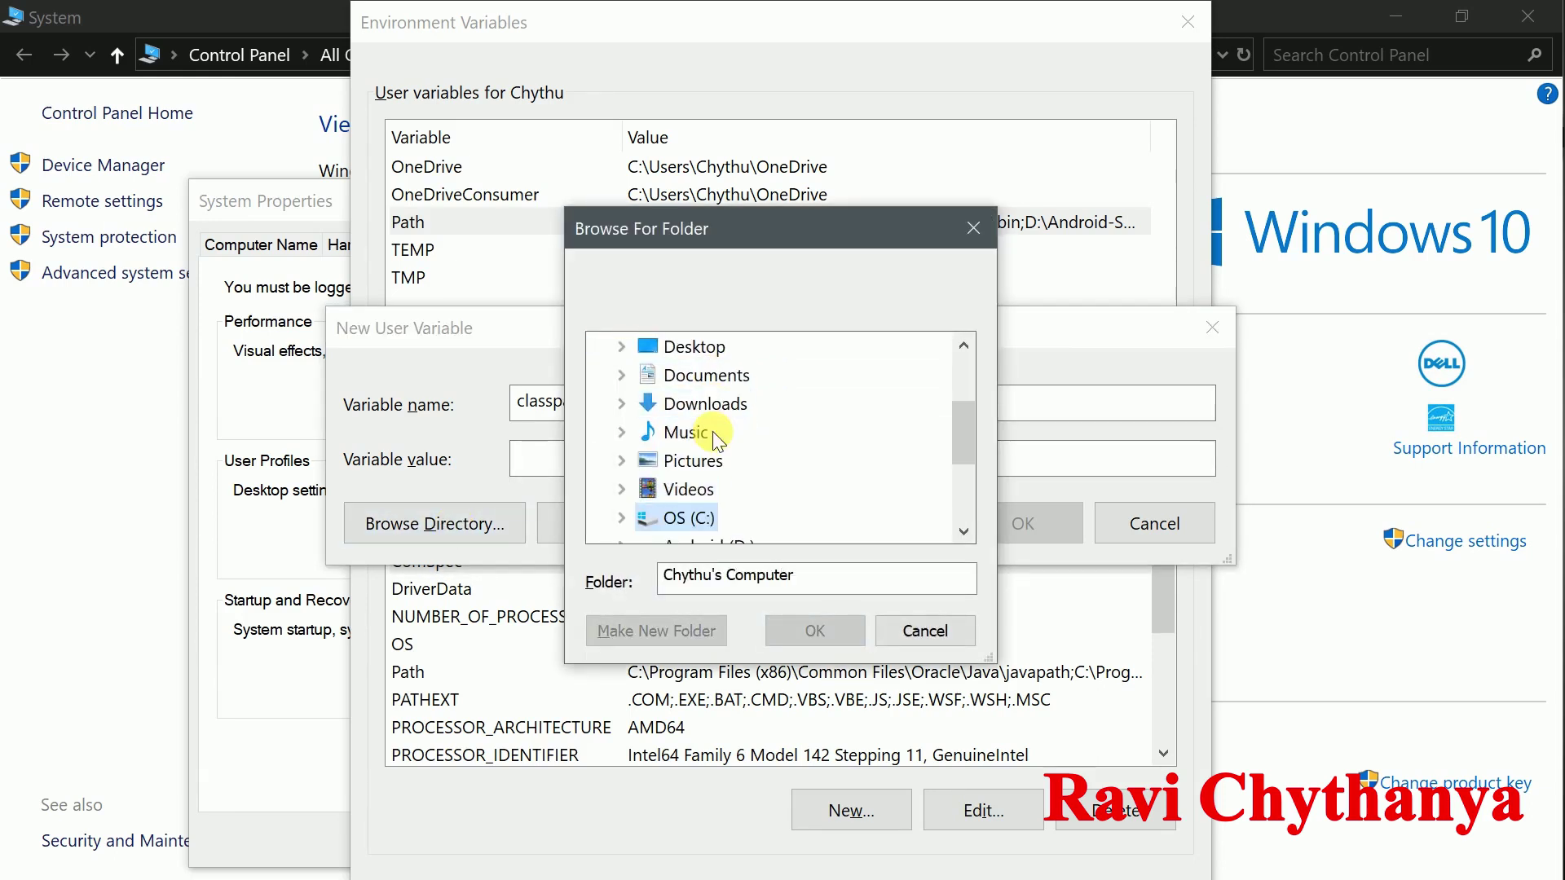
key(Up)
key(Right)
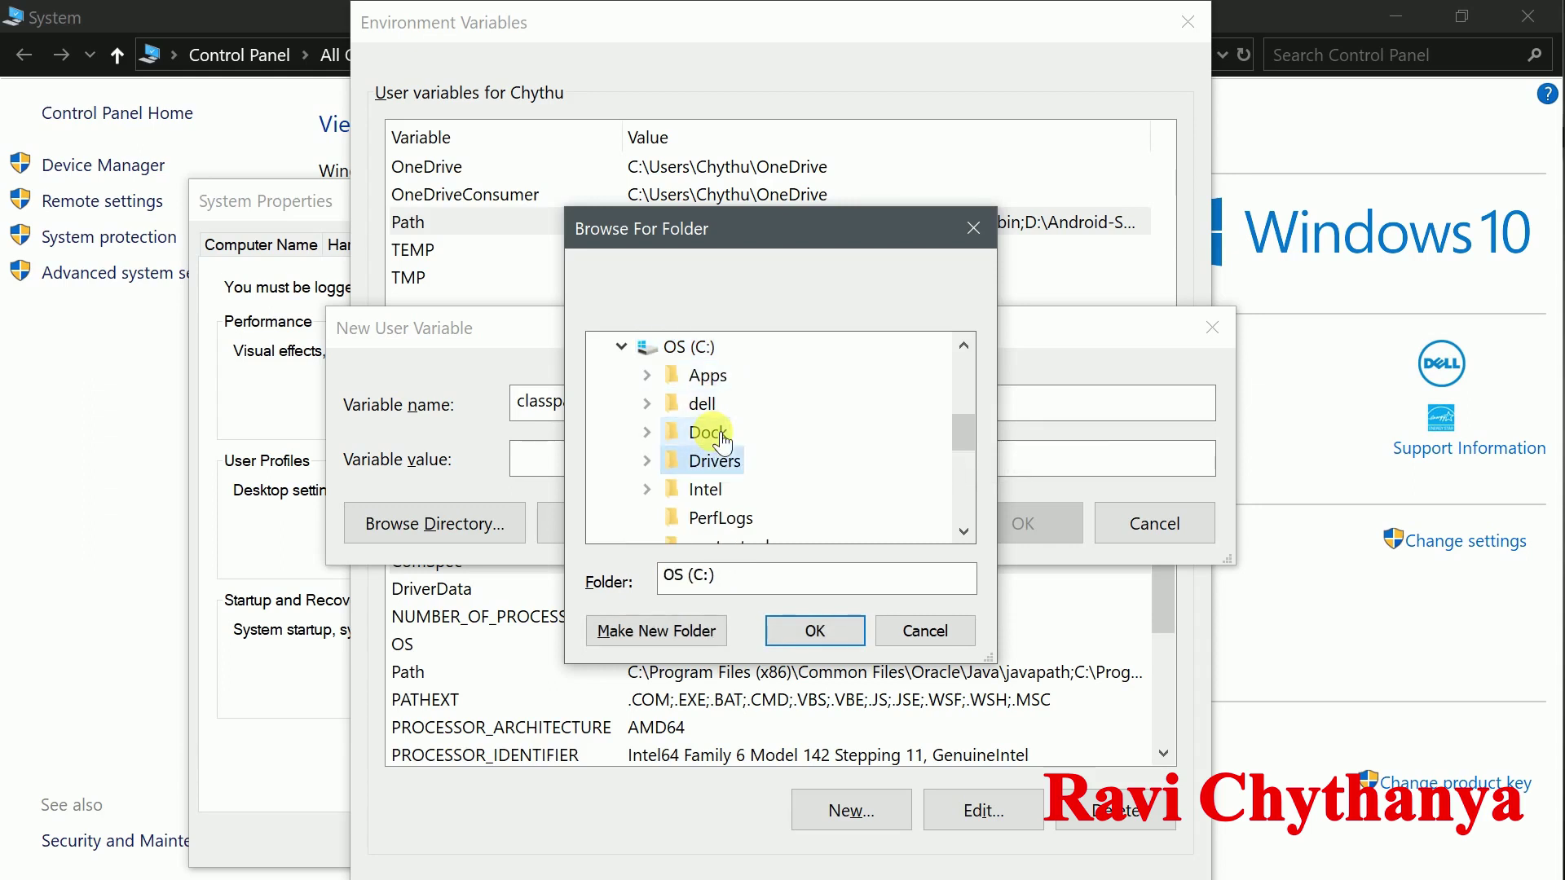
scroll(722, 442, down, 1)
key(Down)
key(Down)
key(Down)
key(Down)
key(Down)
key(Down)
key(Down)
key(Down)
key(Right)
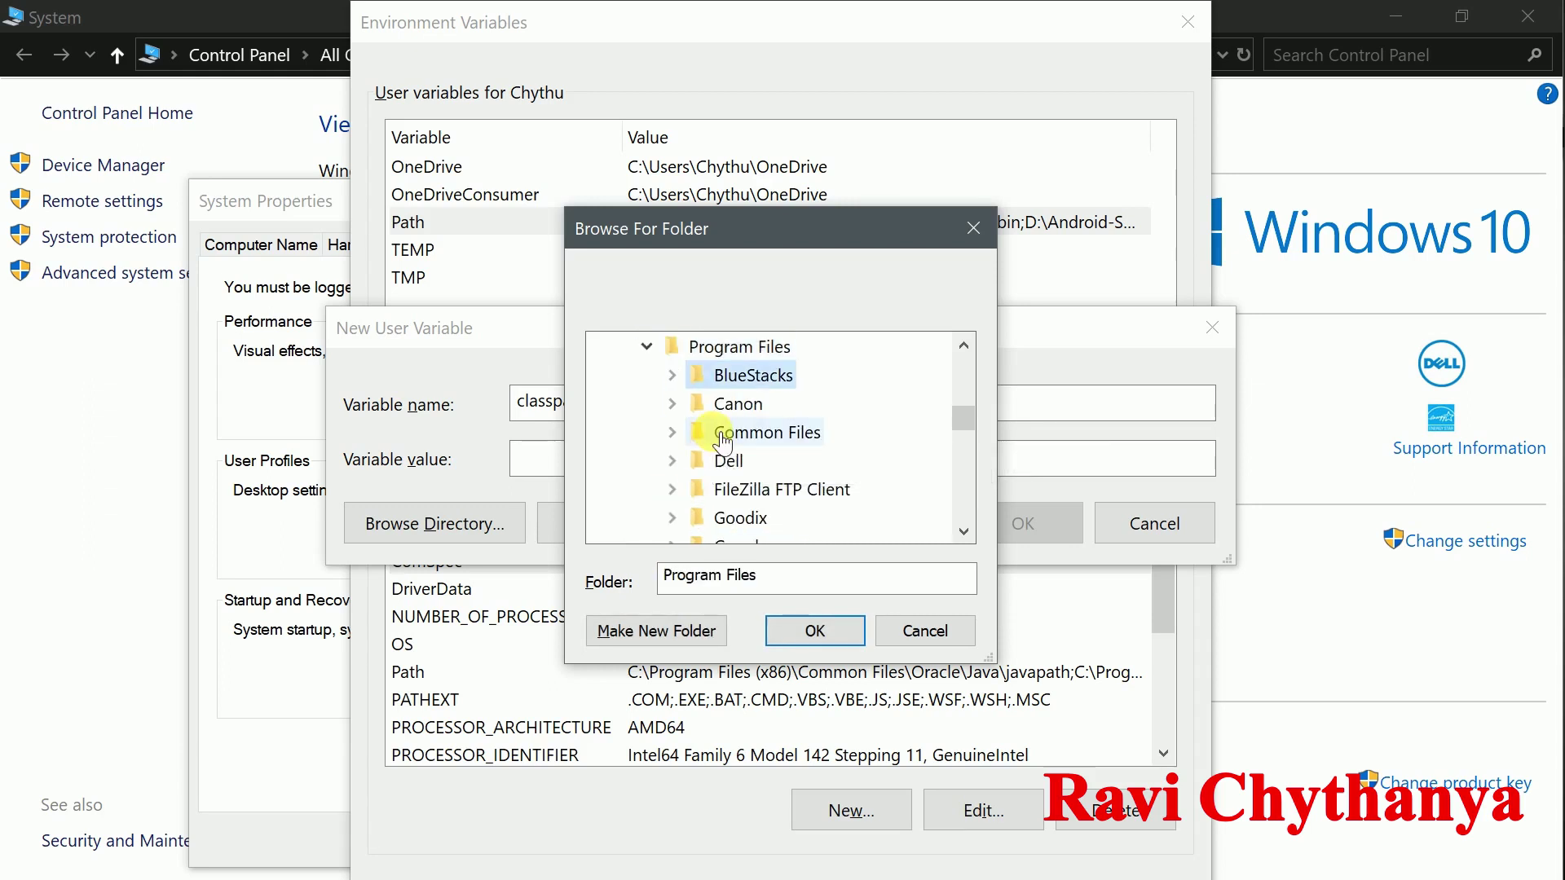
Choose the folder Java\jre1.8.0_231\bin inside Program Files as the classpath value and save the variable
scroll(722, 442, down, 2)
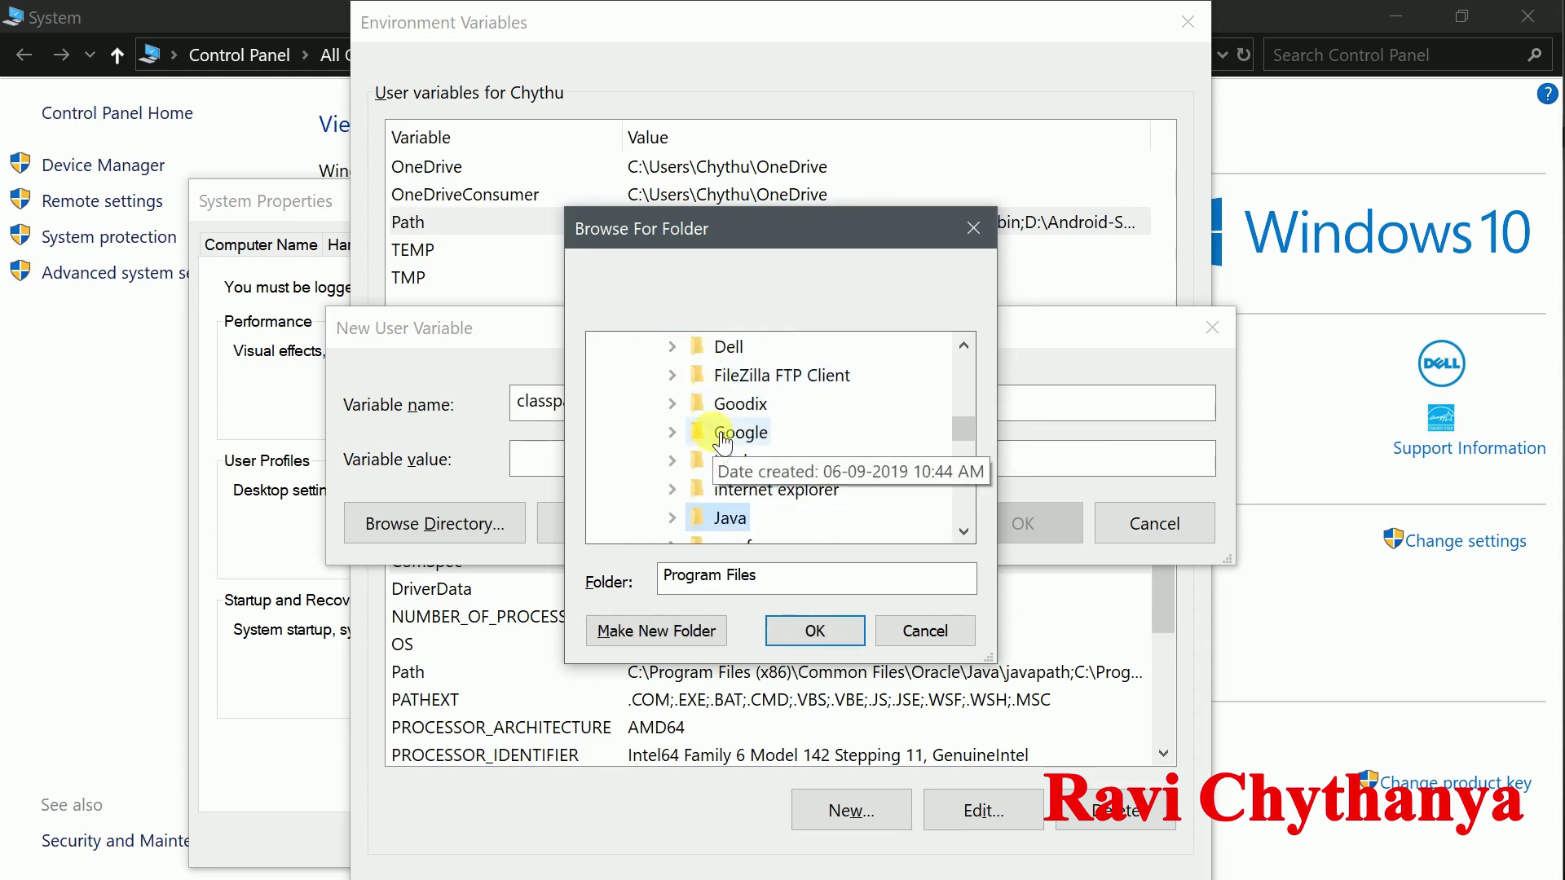
key(Right)
key(Down)
key(Down)
key(Right)
key(Down)
scroll(714, 436, down, 1)
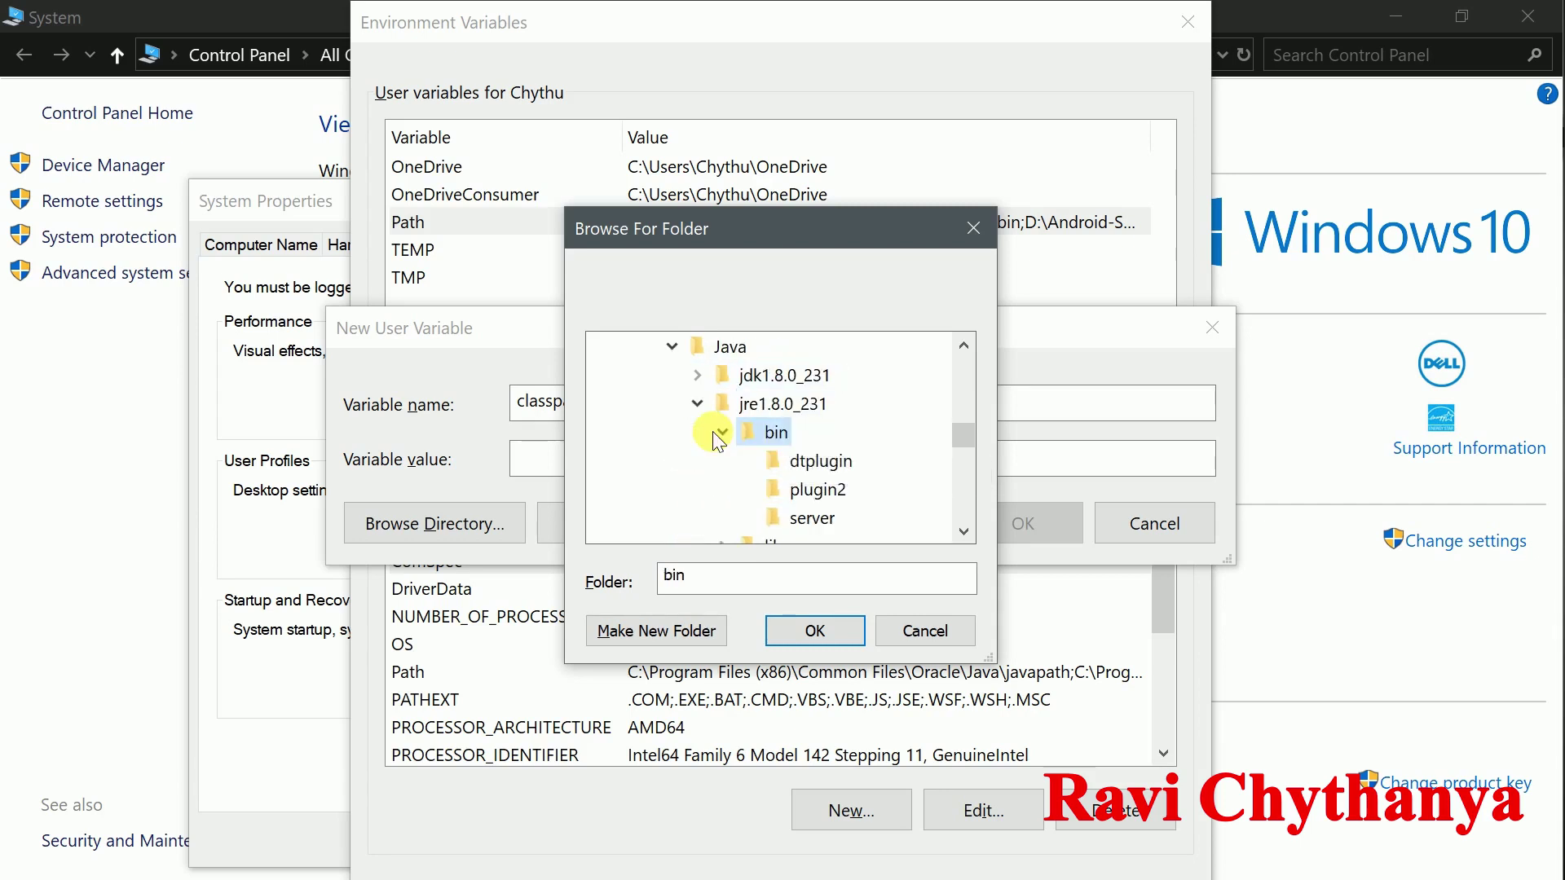
click(824, 636)
click(1015, 531)
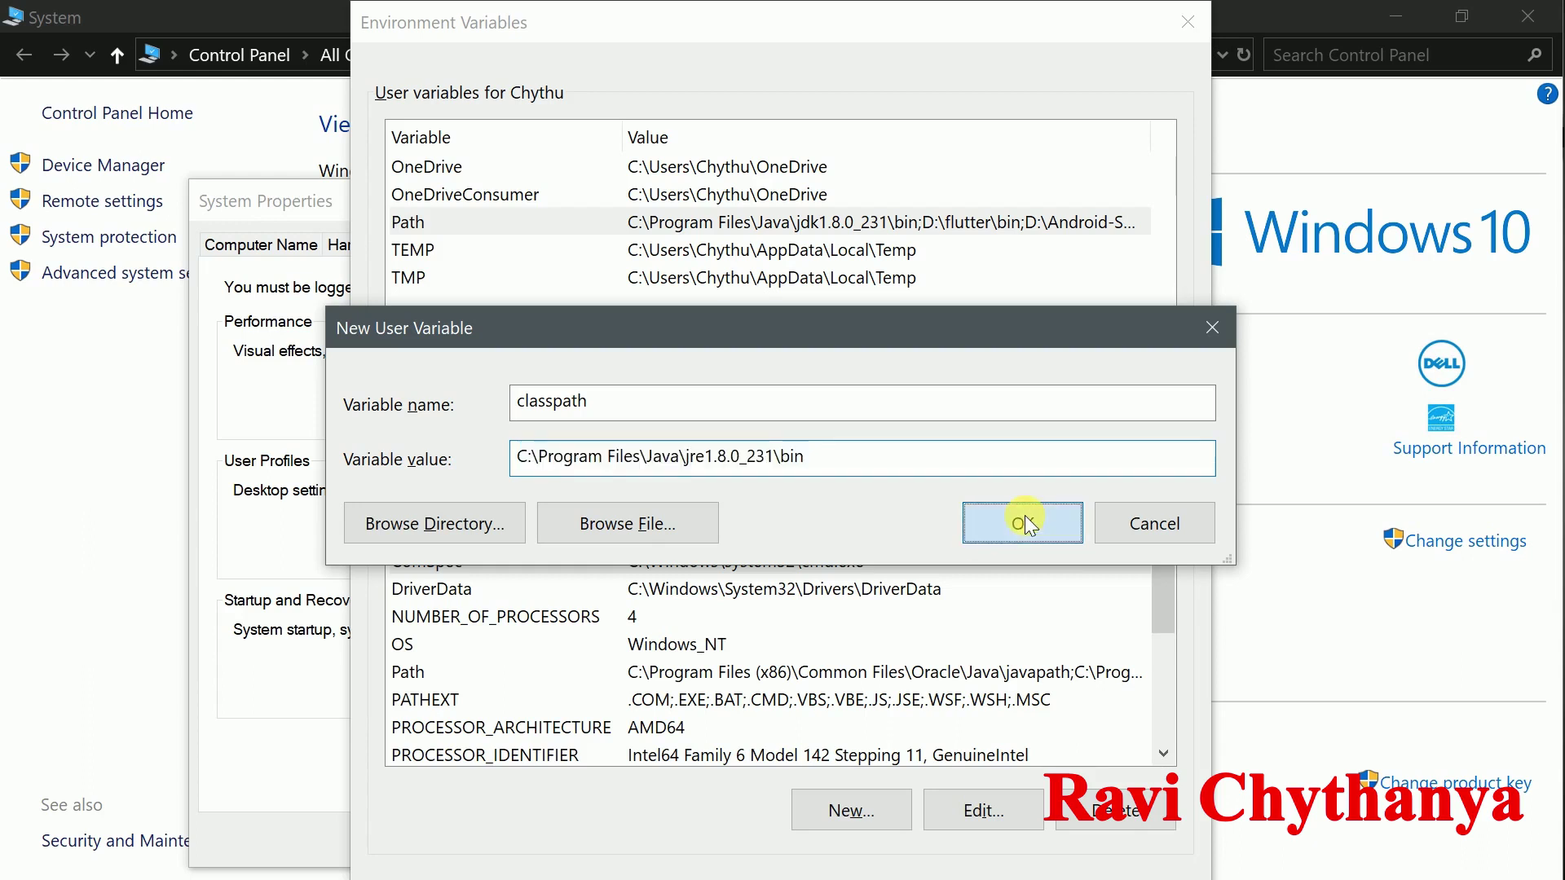
Save the environment variables and close the System Properties dialog
key(Tab)
key(Tab)
key(Tab)
key(Tab)
key(Tab)
key(Tab)
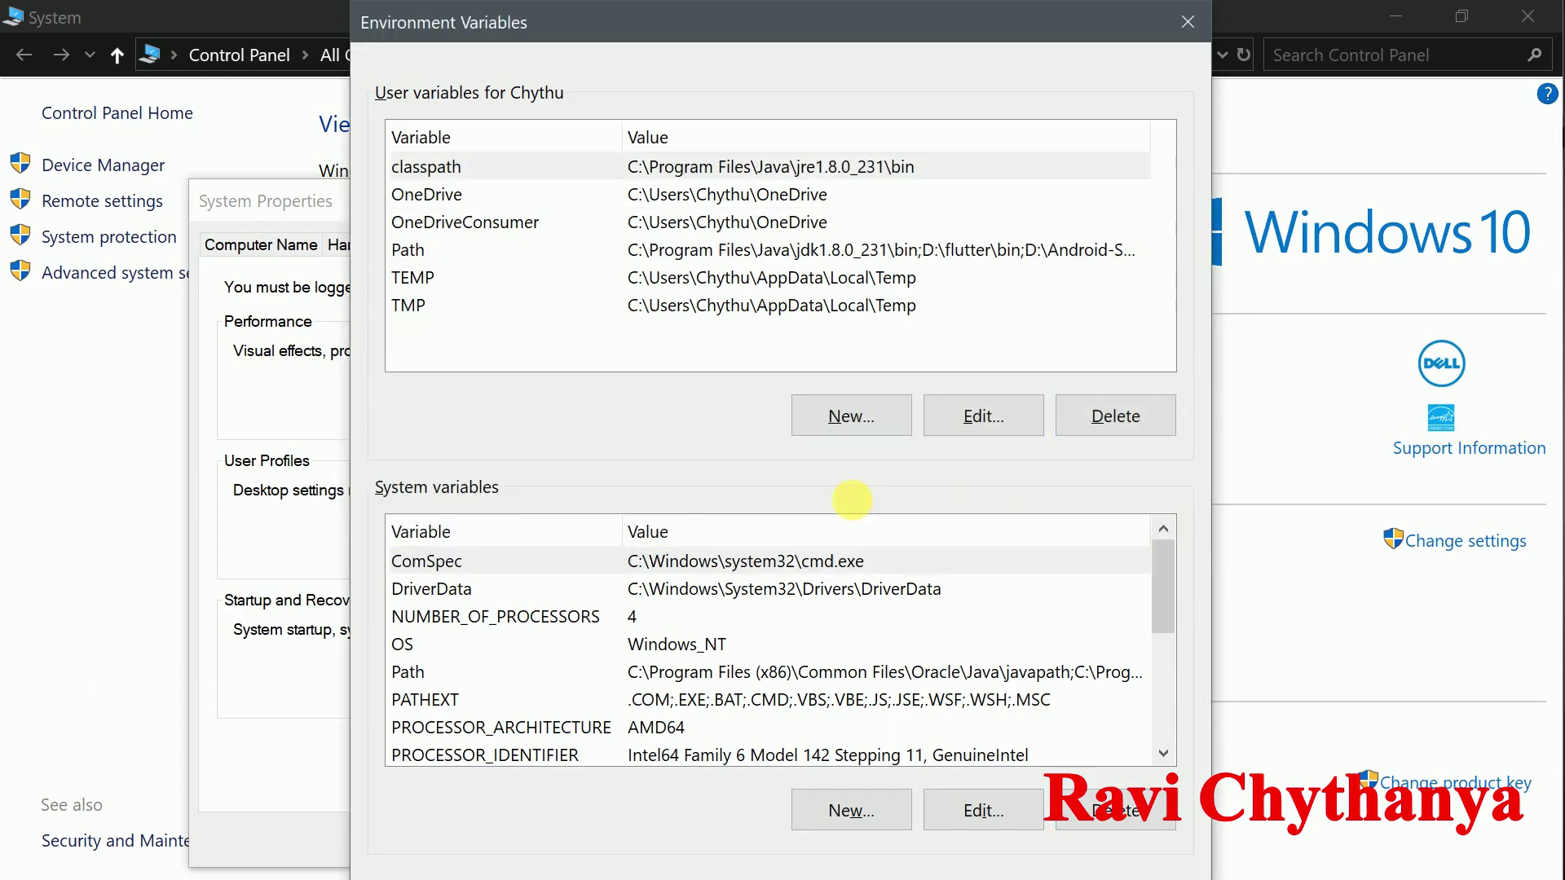
key(Return)
click(487, 840)
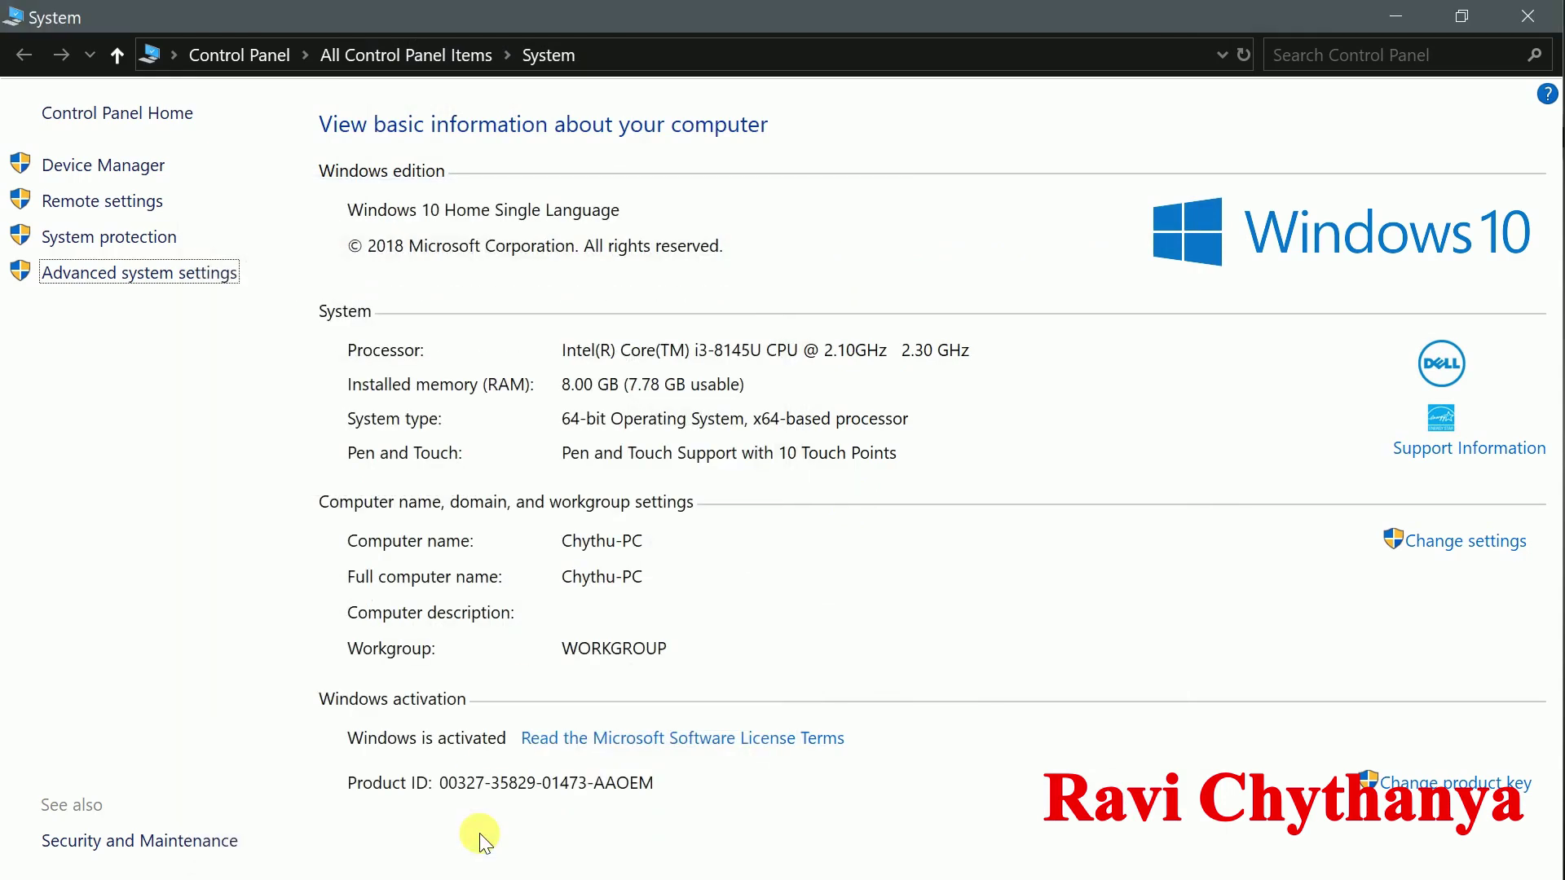
Reopen Command Prompt and run javac and java -version to verify the Java installation
key(alt+Tab)
key(Tab)
key(alt+space)
key(c)
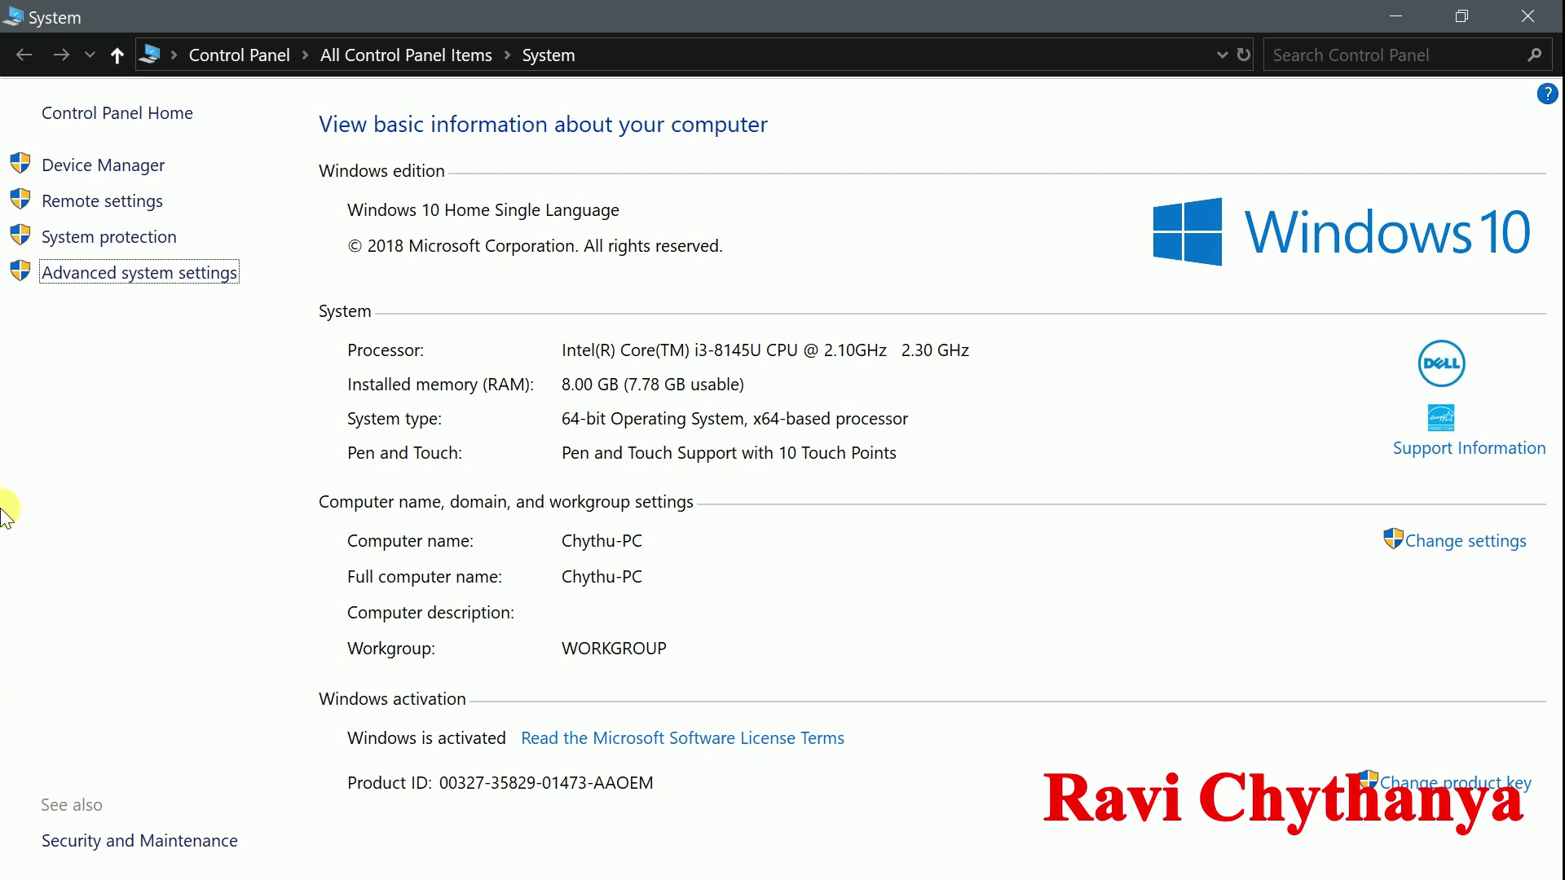
key(super)
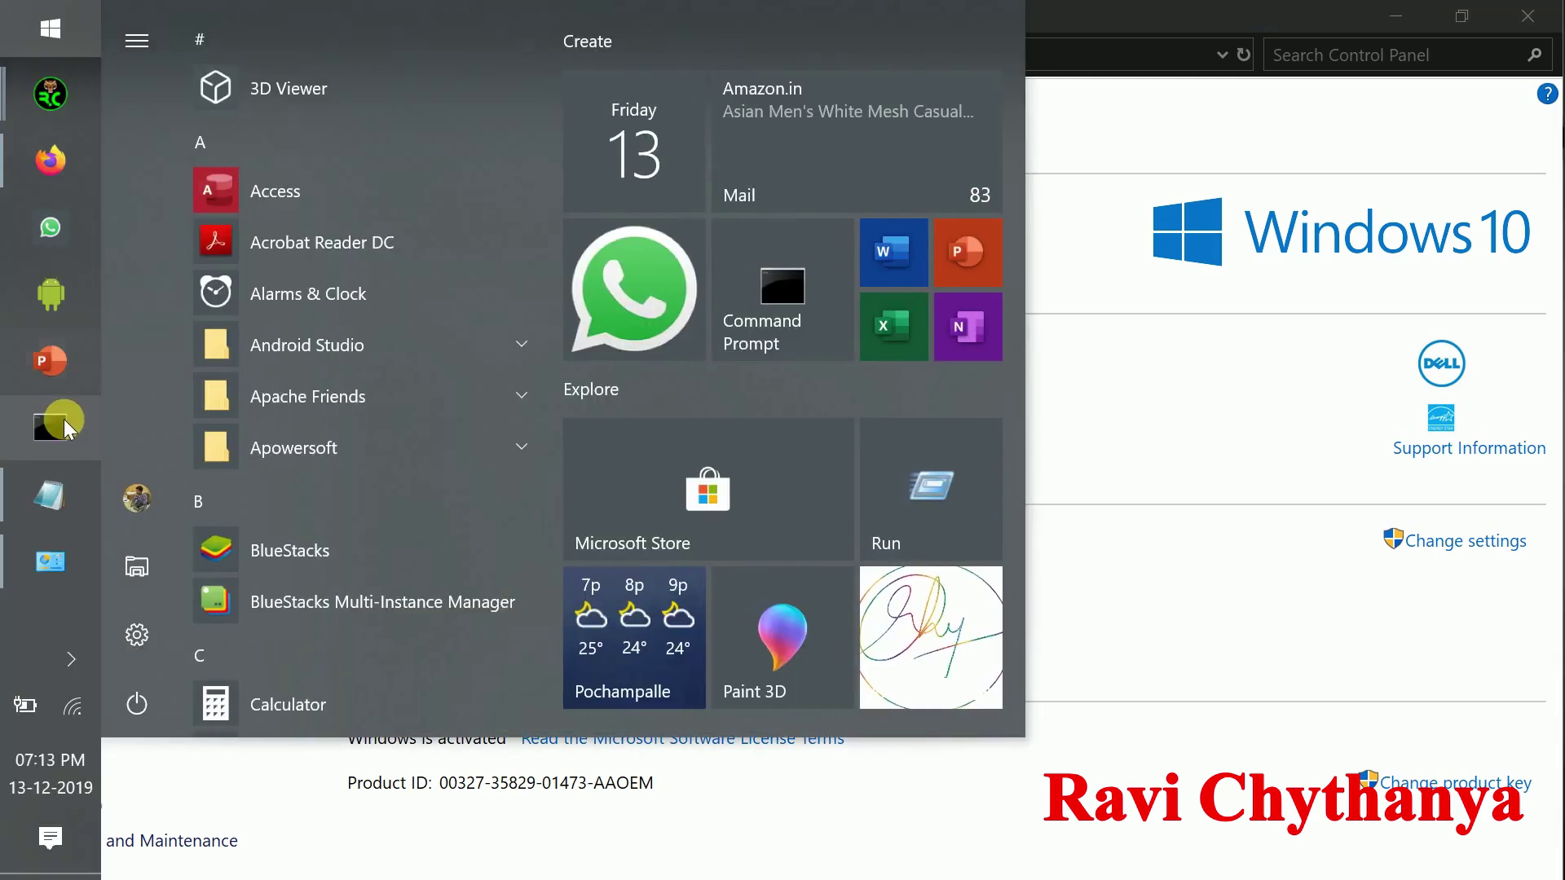
click(62, 419)
text(javac)
key(Return)
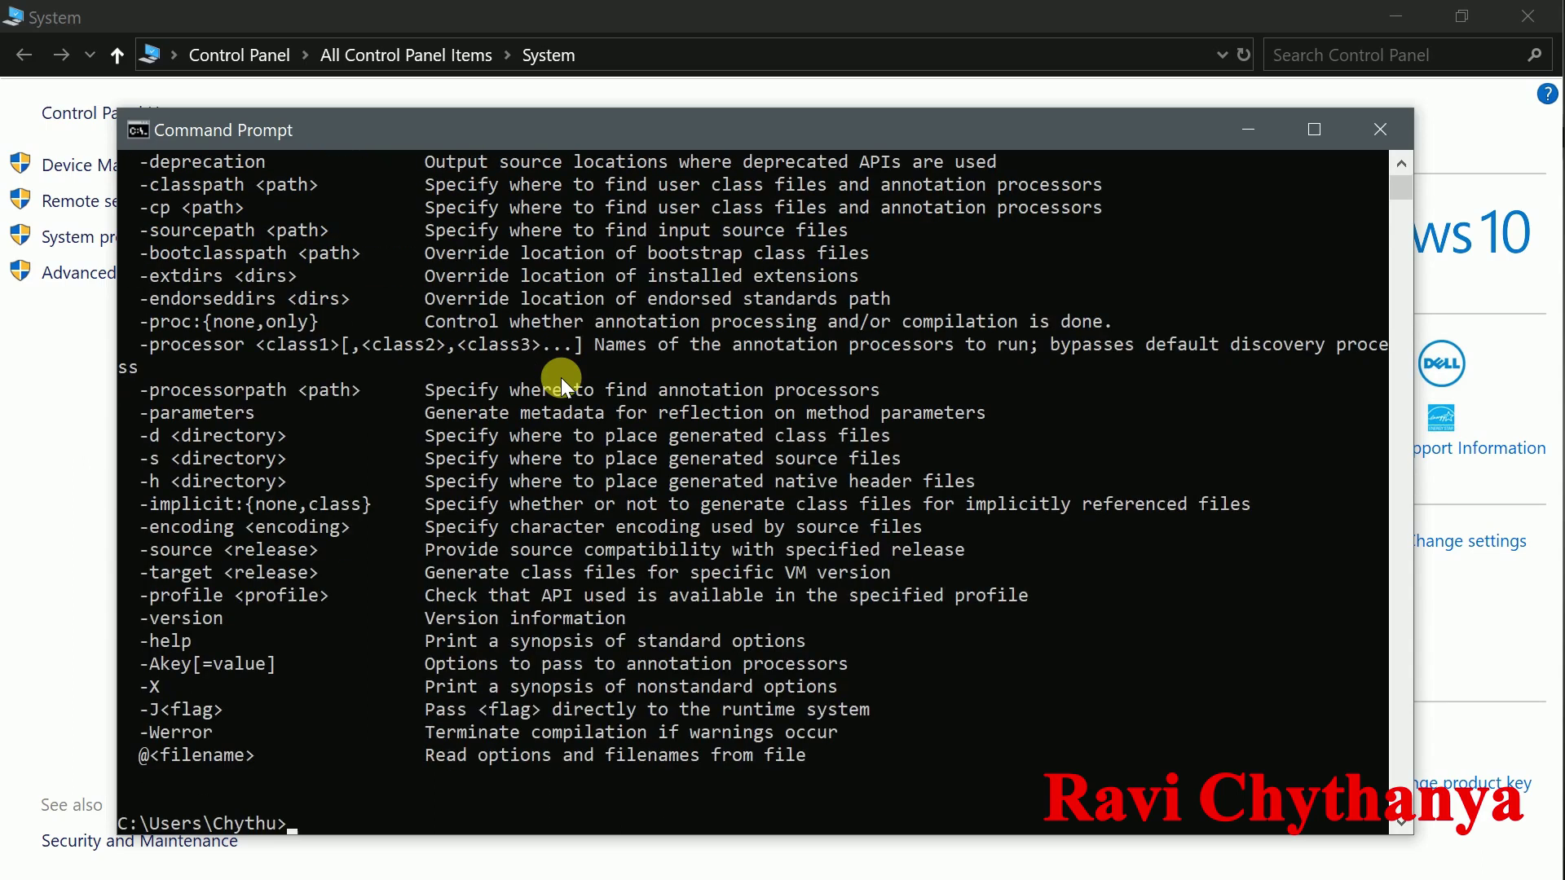
text(java -version)
key(Return)
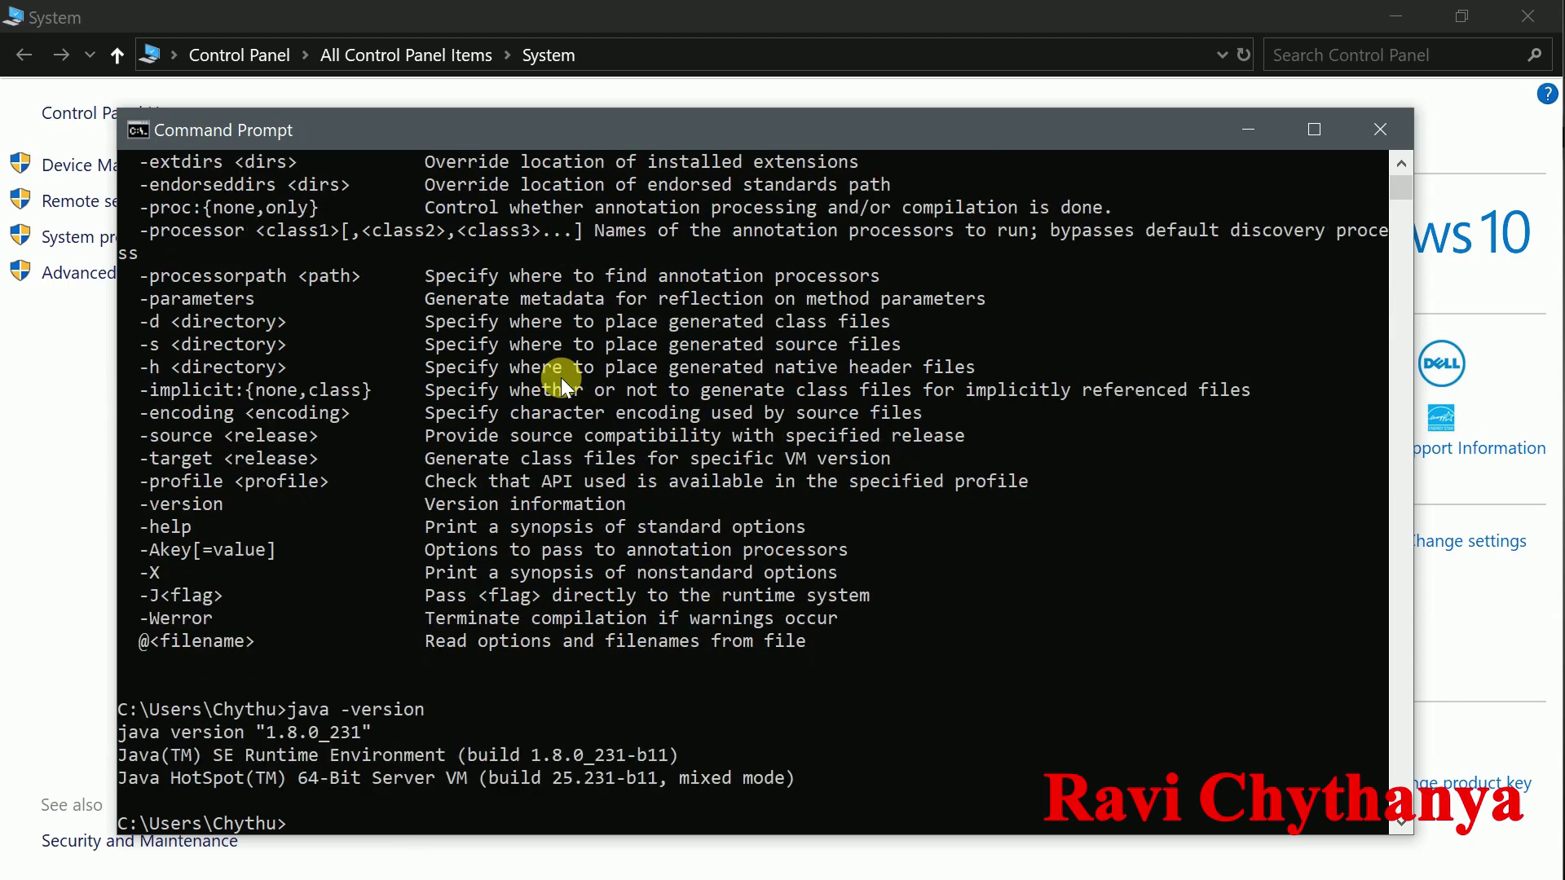